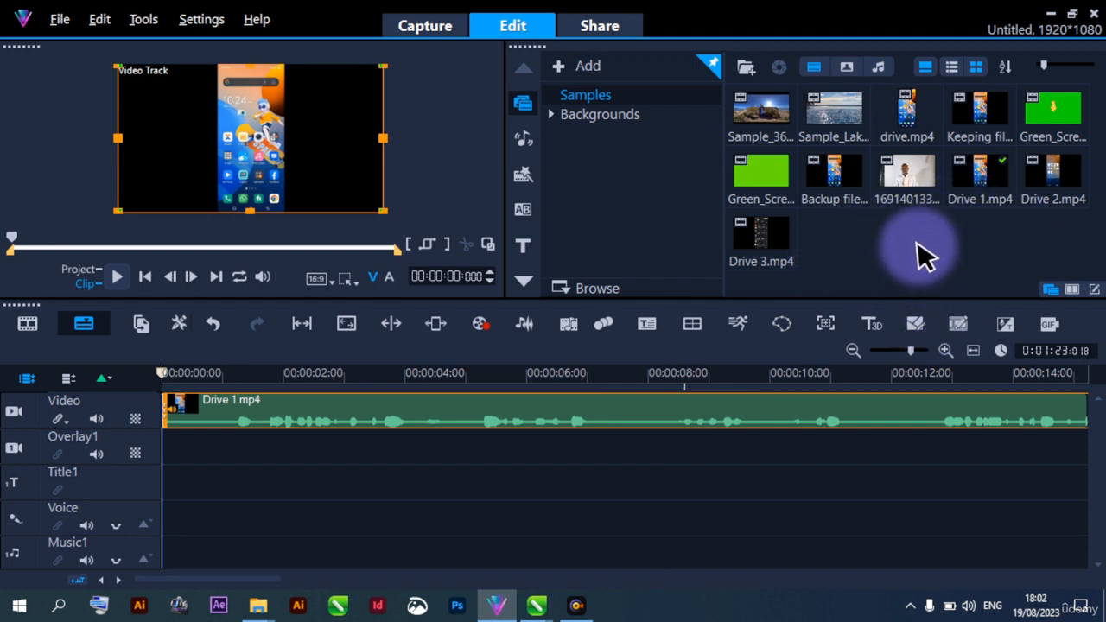
# Play back the opening seconds of the Drive 1.mp4 clip on the video track to check its sound
pyautogui.moveTo(912, 355); pyautogui.dragTo(903, 366)
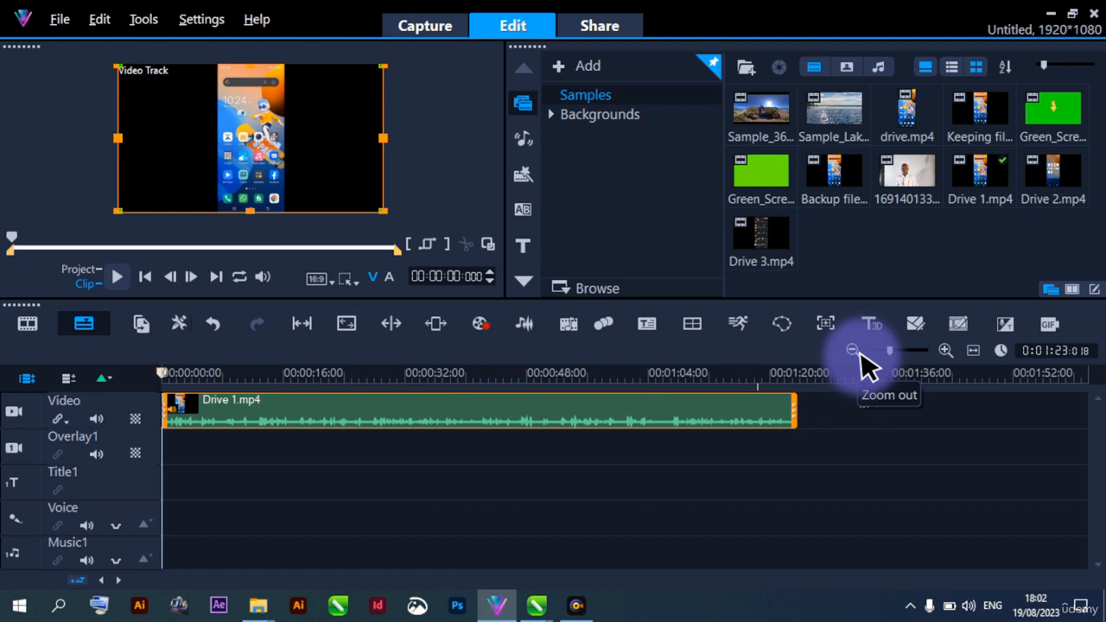
pyautogui.click(119, 278)
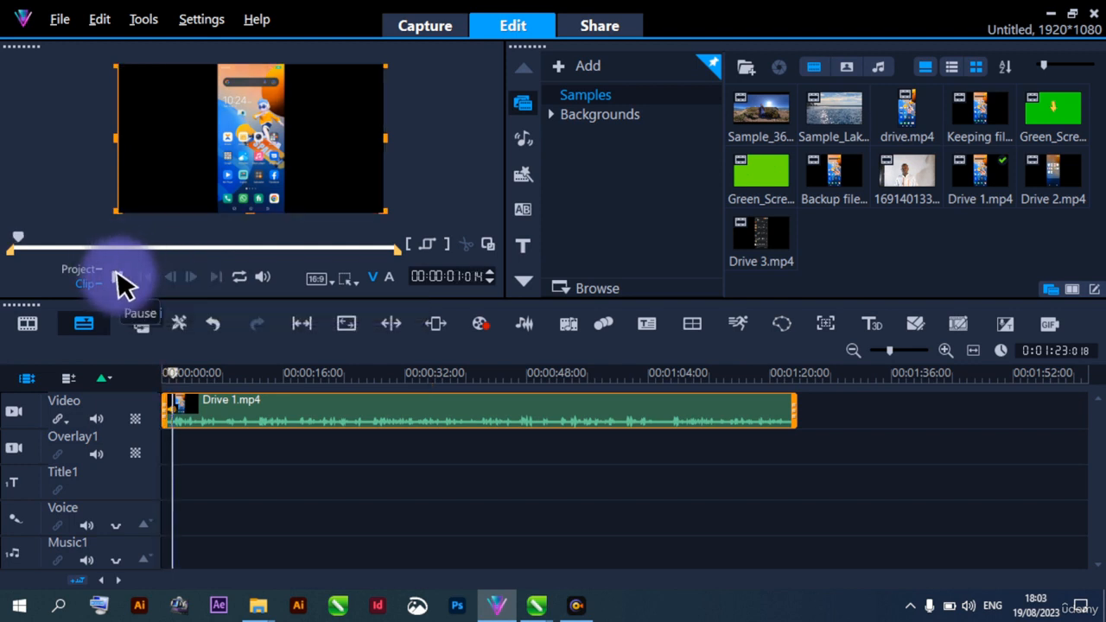
pyautogui.click(119, 278)
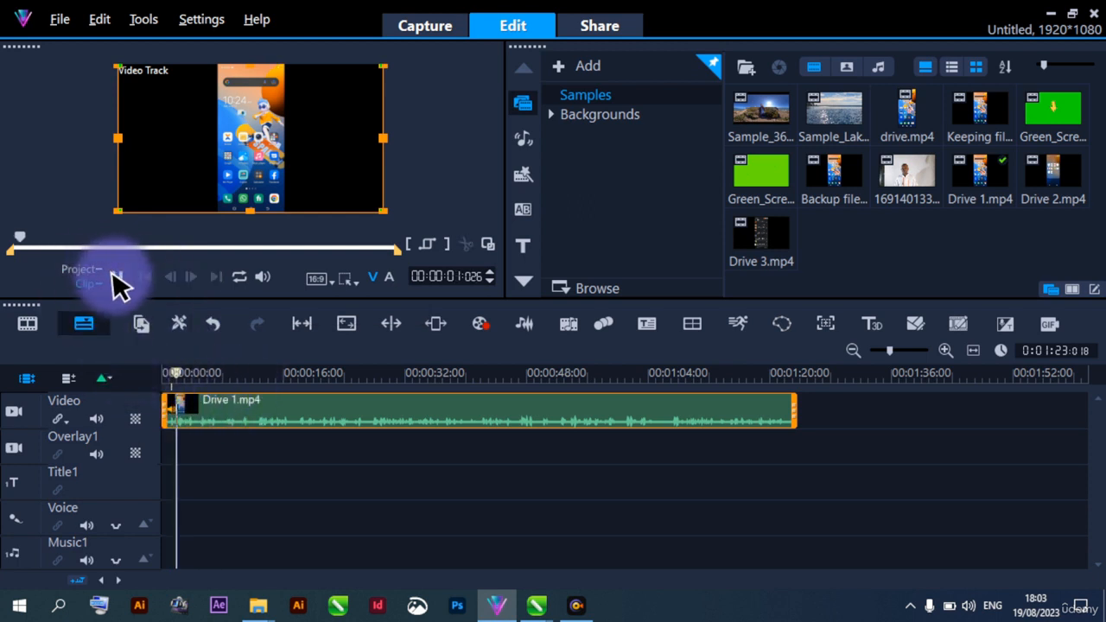
pyautogui.click(118, 277)
pyautogui.press('space')
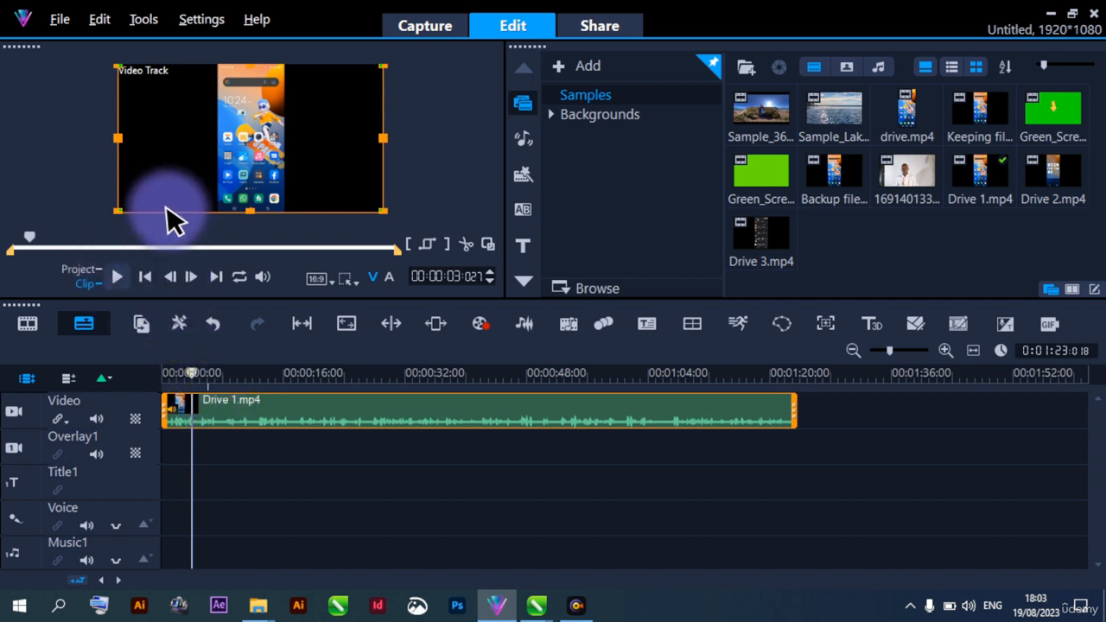
# Open the editing options of the Drive 1.mp4 clip on the video track
pyautogui.doubleClick(240, 423)
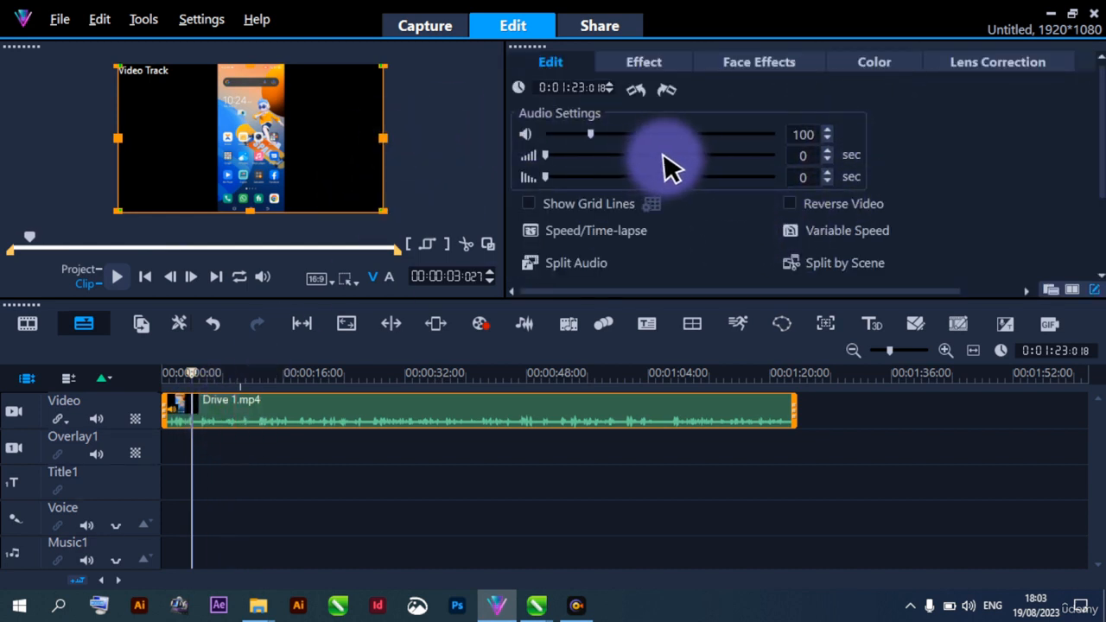
pyautogui.click(221, 463)
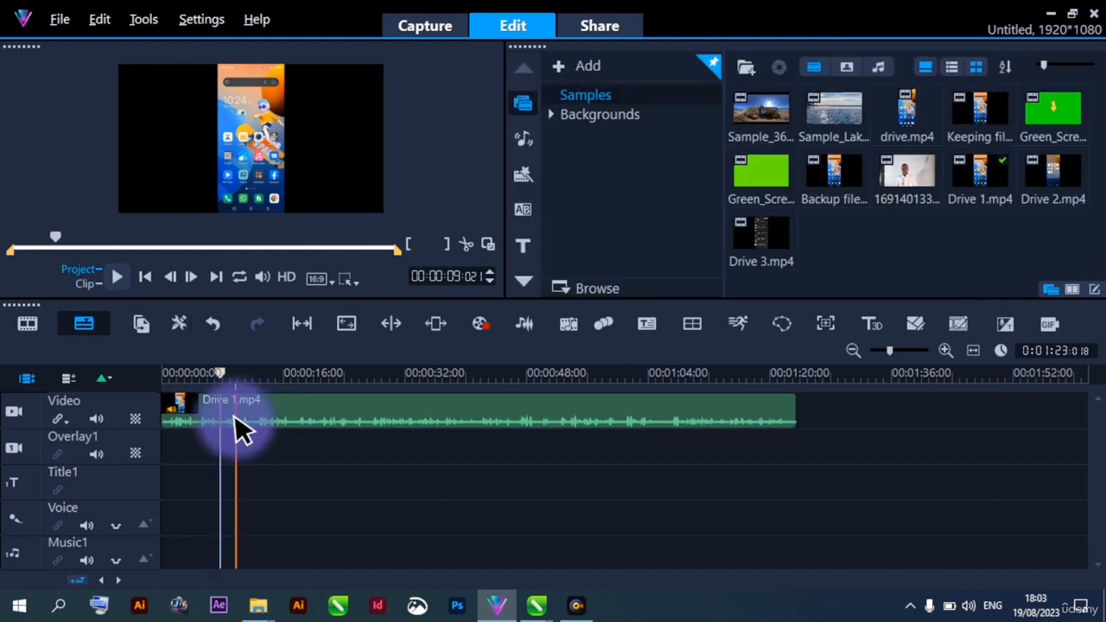
pyautogui.click(235, 413)
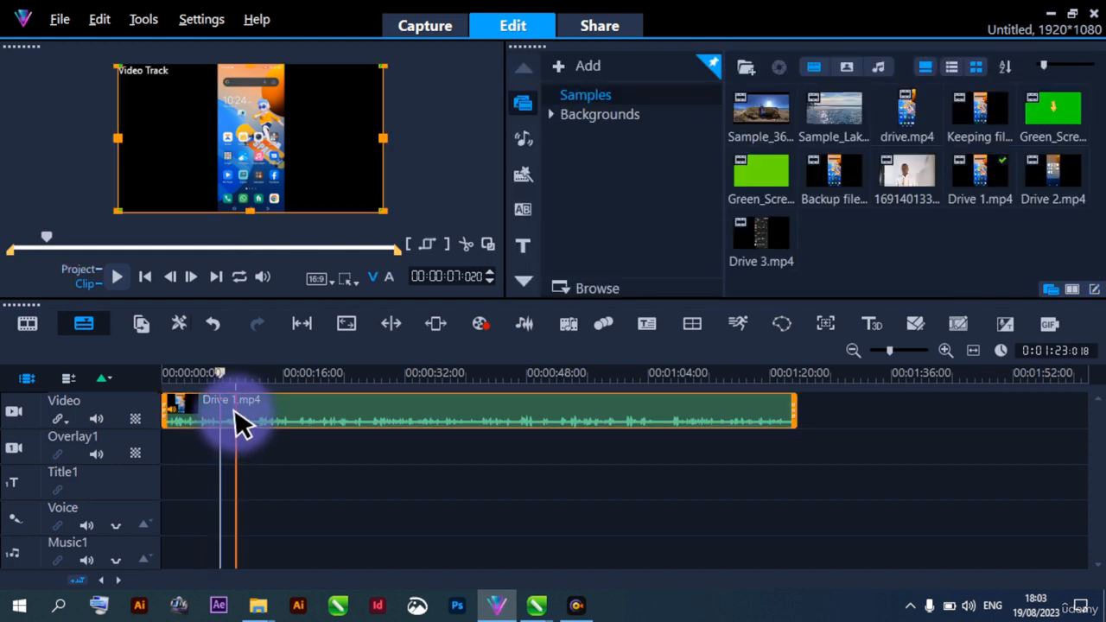
pyautogui.rightClick(235, 408)
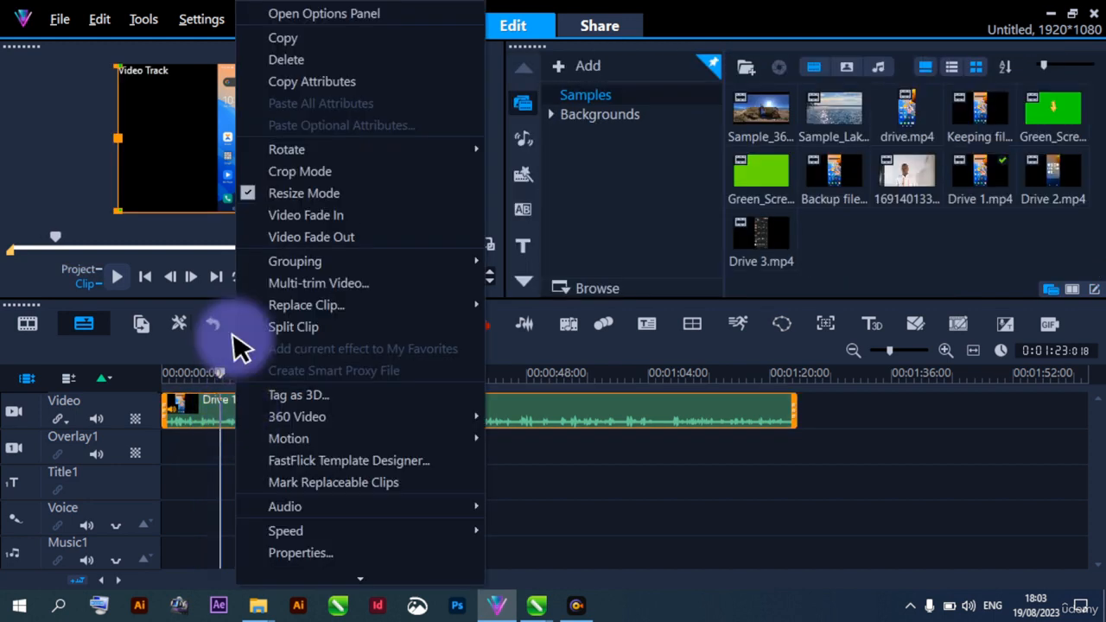
pyautogui.click(299, 18)
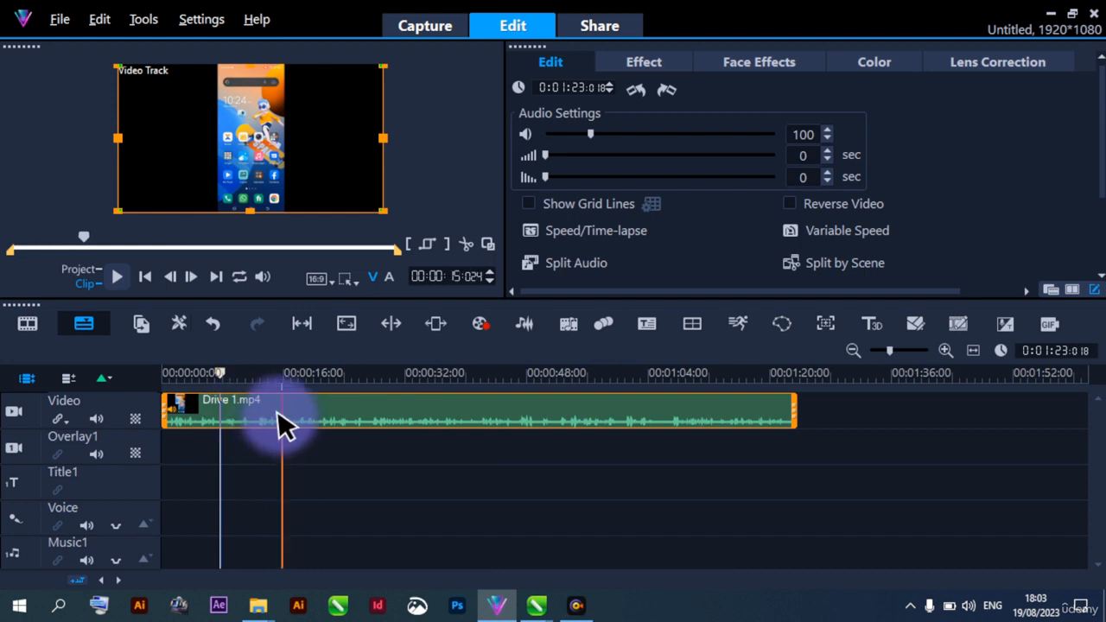
# Mute the audio of the Drive 1.mp4 clip and undo the muting
pyautogui.click(526, 134)
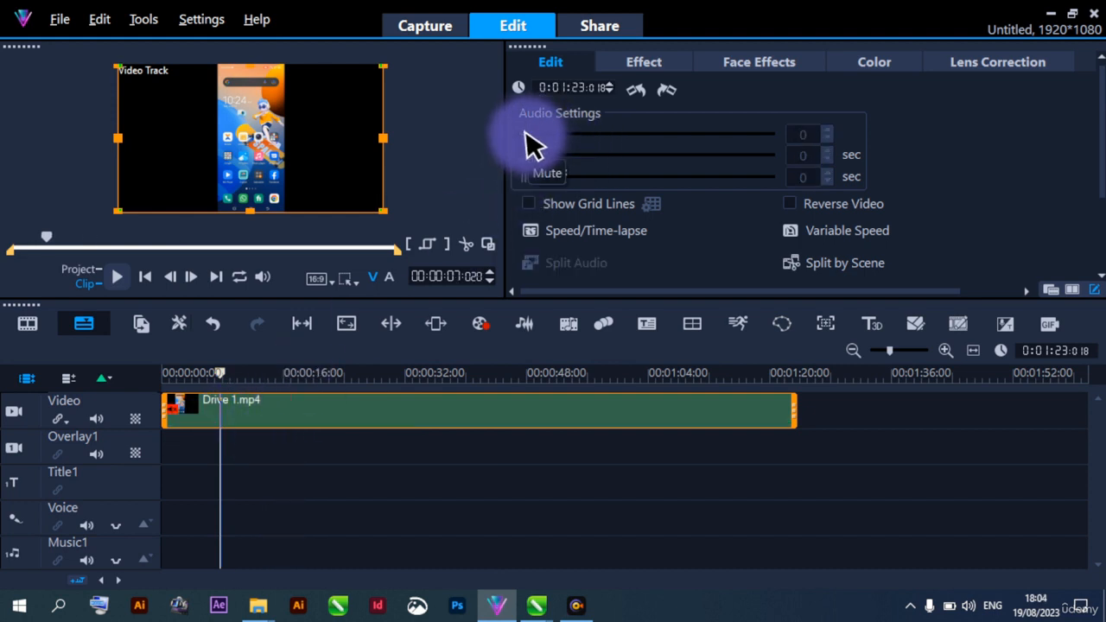
pyautogui.click(211, 325)
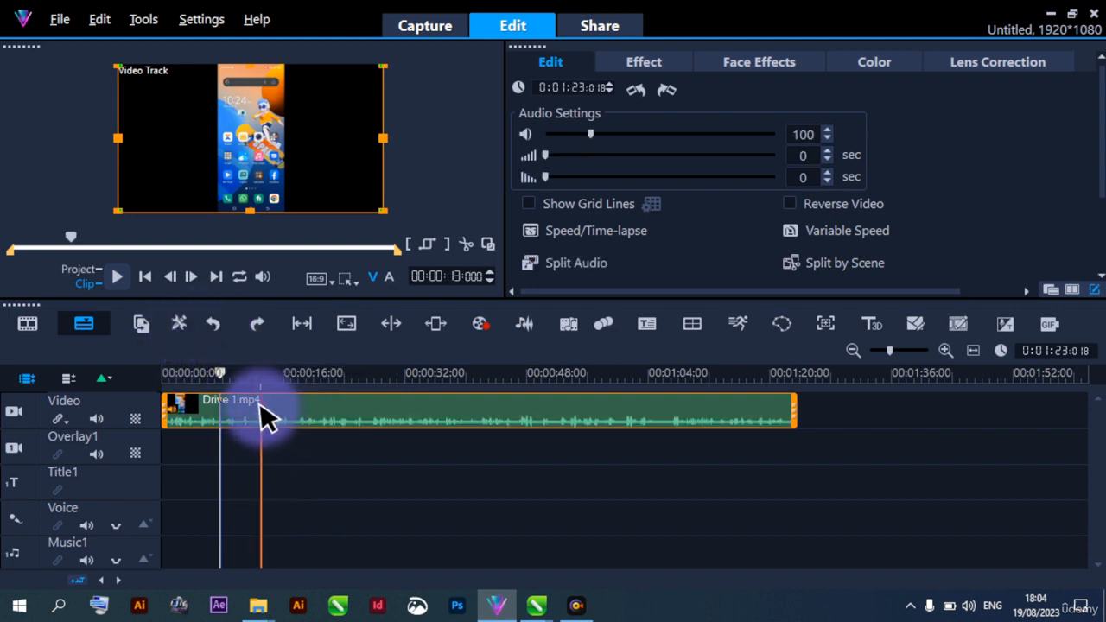
# Set the audio volume of the Drive 1.mp4 clip to 300 and deselect the clip
pyautogui.moveTo(597, 143); pyautogui.dragTo(638, 141)
pyautogui.doubleClick(810, 135)
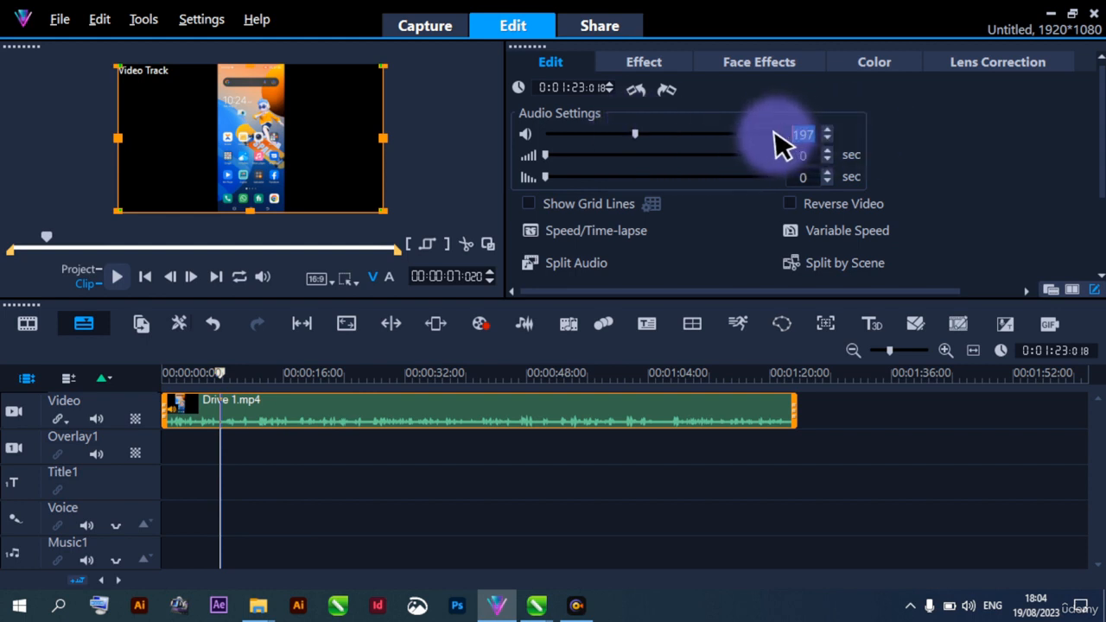
pyautogui.write('300')
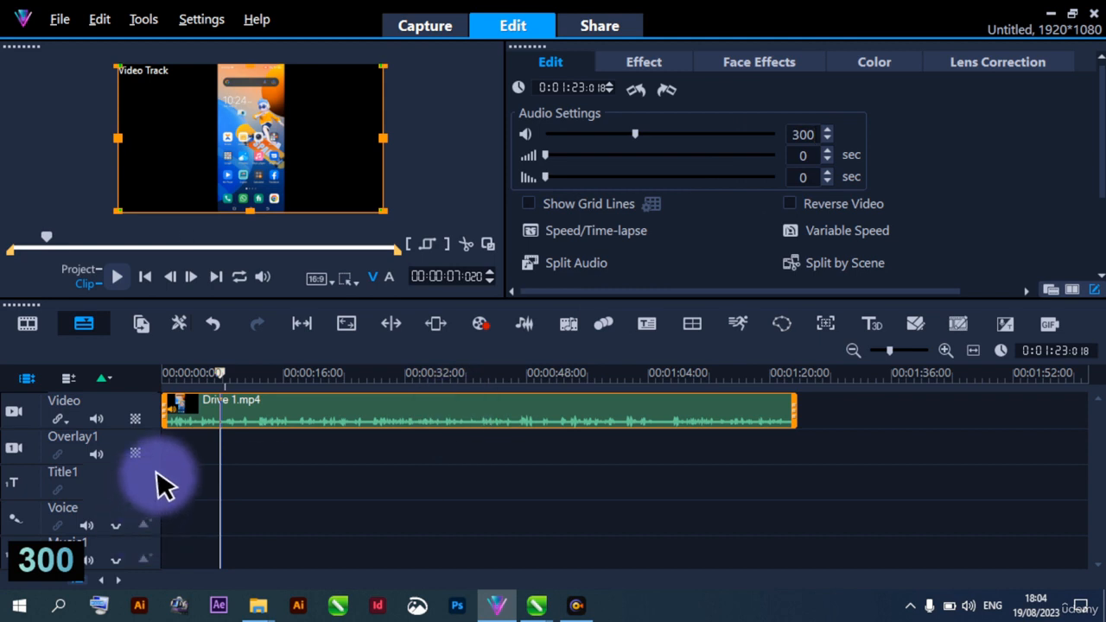
pyautogui.click(172, 444)
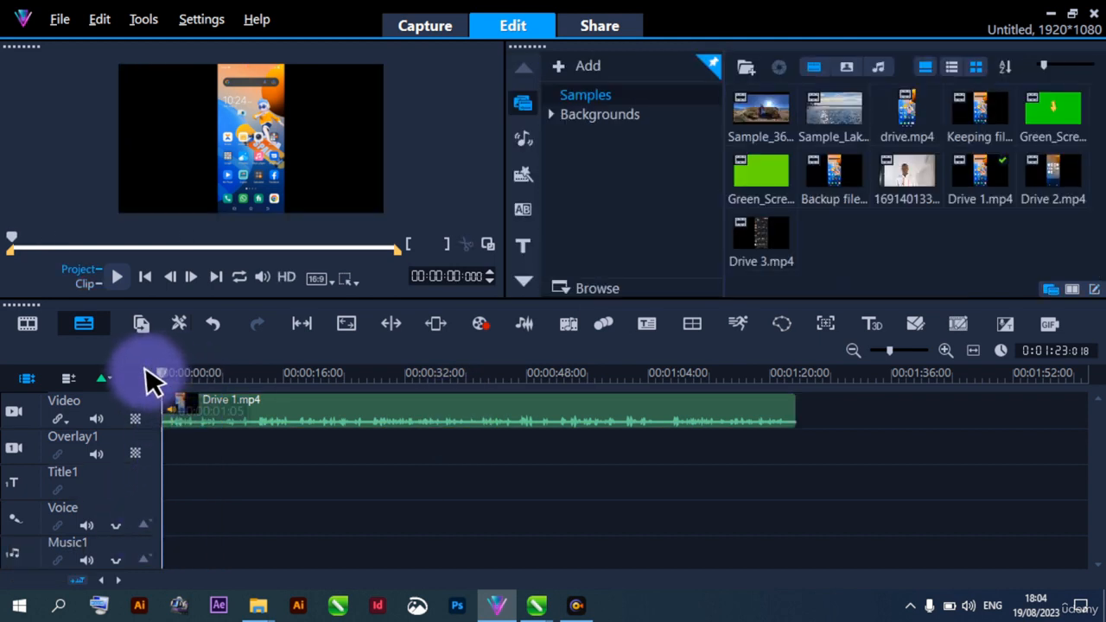
pyautogui.moveTo(177, 404); pyautogui.dragTo(190, 404)
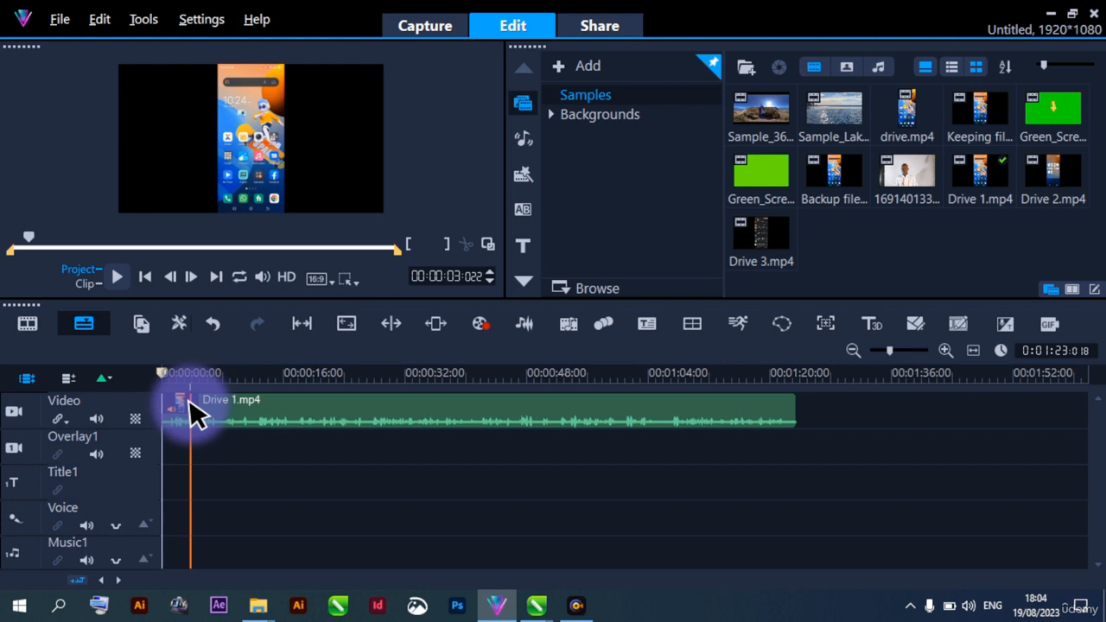
pyautogui.moveTo(189, 402); pyautogui.dragTo(172, 454)
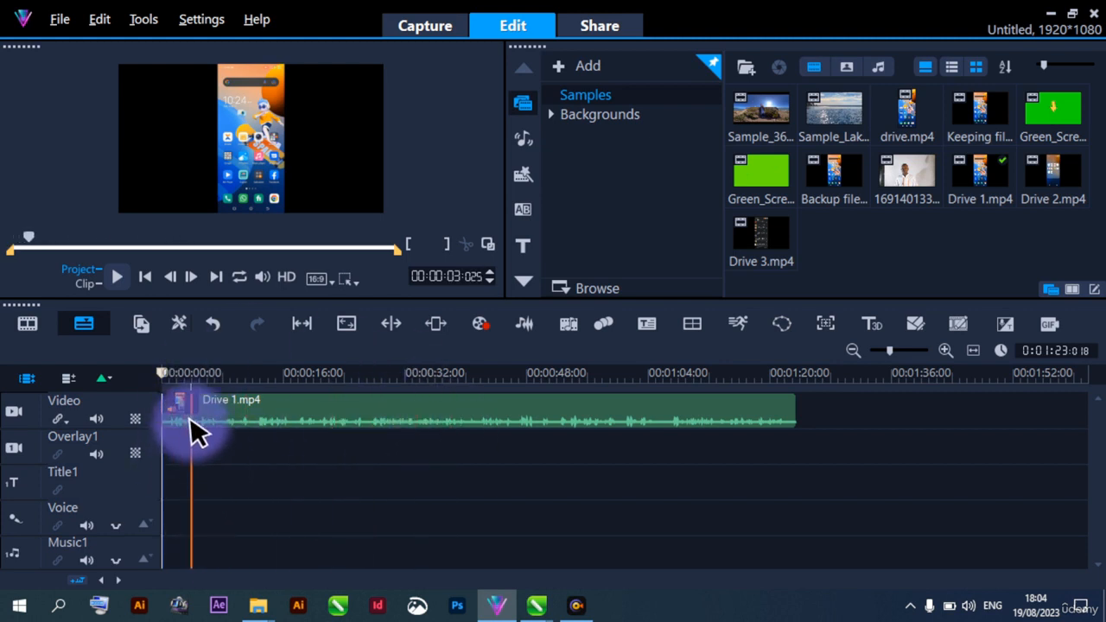
pyautogui.click(187, 412)
pyautogui.click(191, 422)
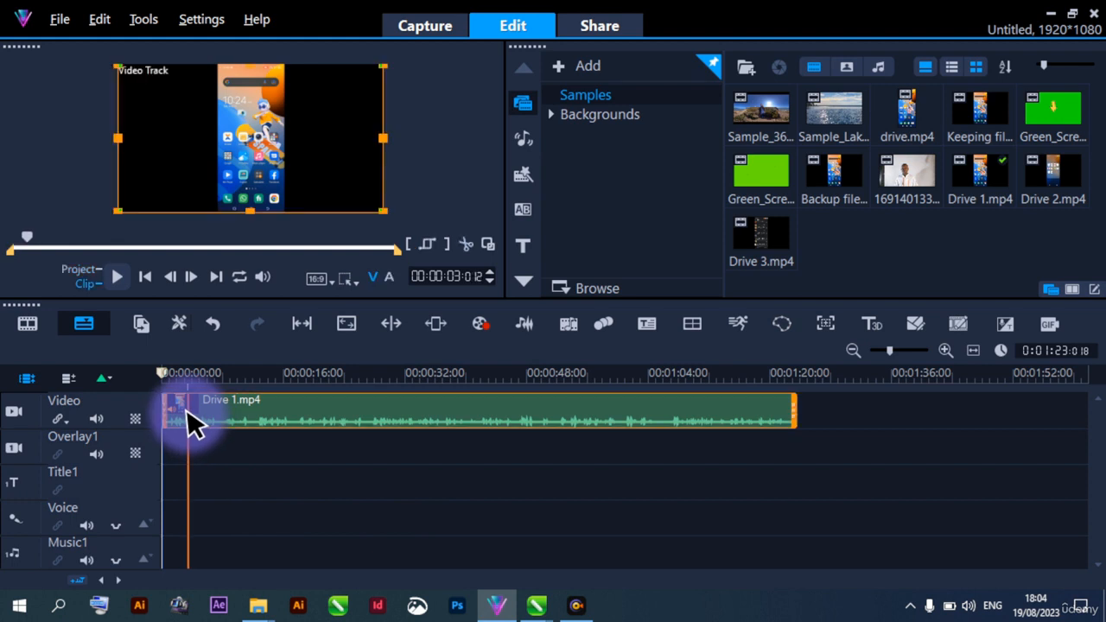
pyautogui.moveTo(192, 421); pyautogui.dragTo(263, 421)
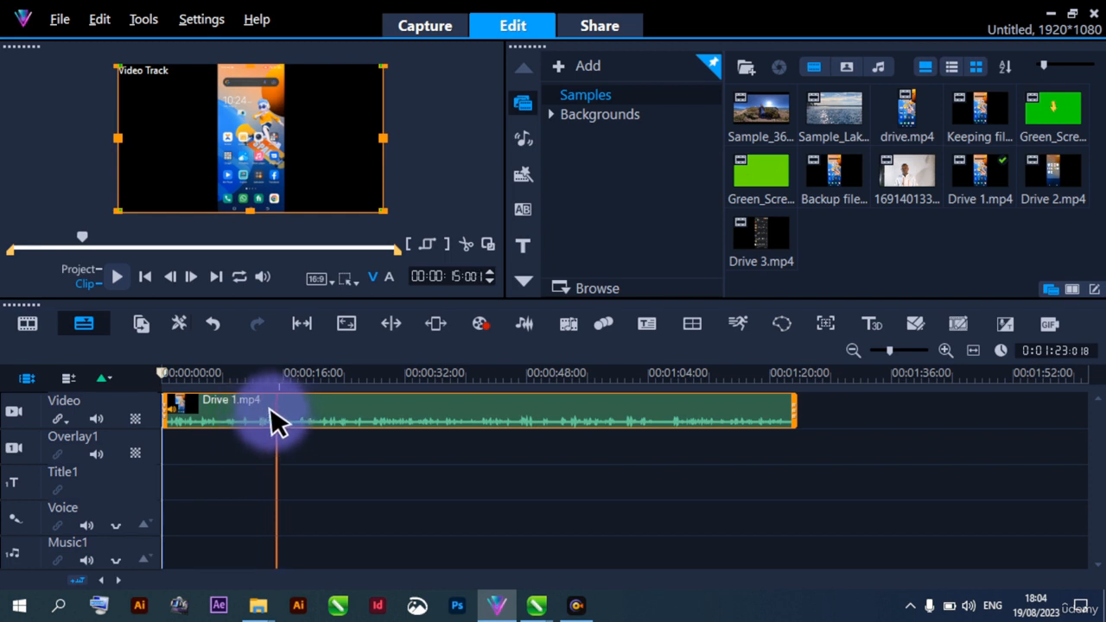
pyautogui.click(241, 451)
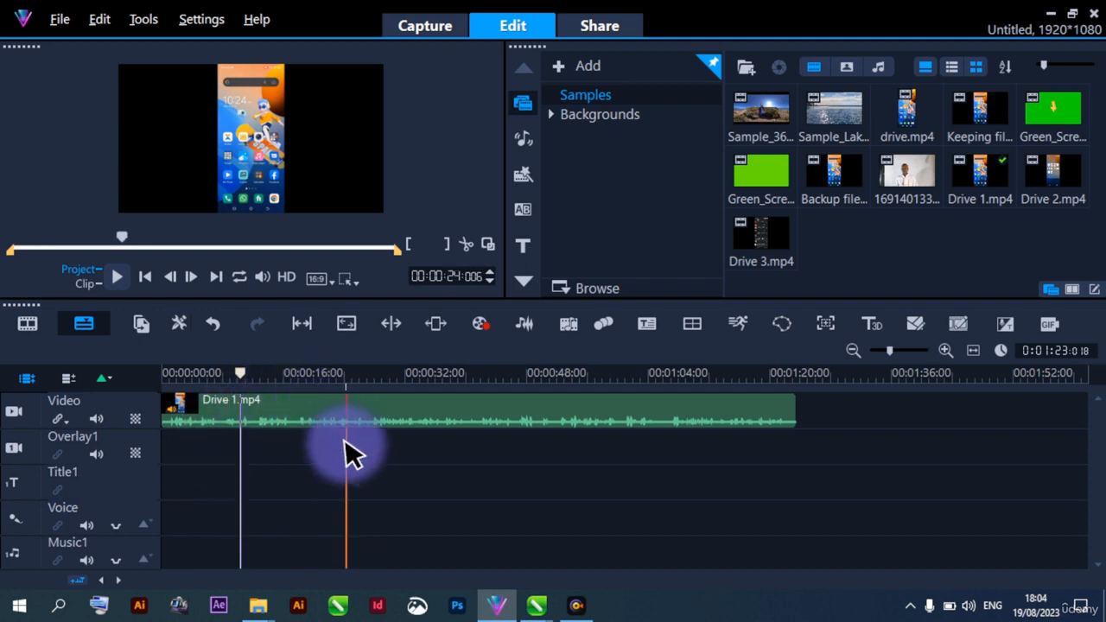
# Place the plain green-screen clip from the library on the Overlay1 track at about 40 seconds and play the project across it
pyautogui.click(762, 176)
pyautogui.moveTo(747, 242); pyautogui.dragTo(477, 458)
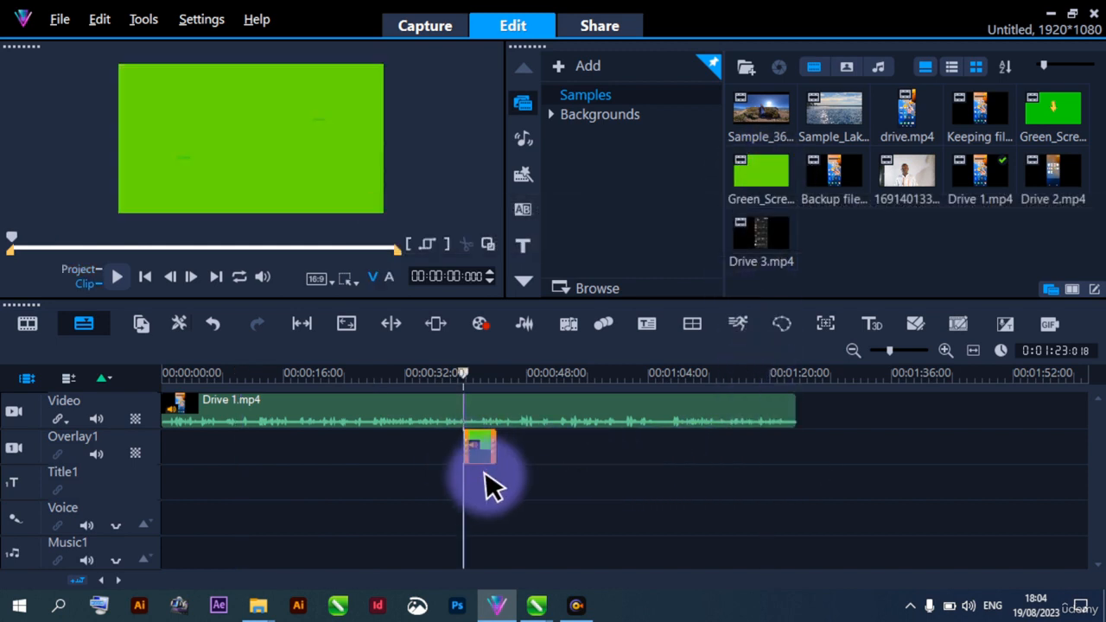
pyautogui.click(442, 448)
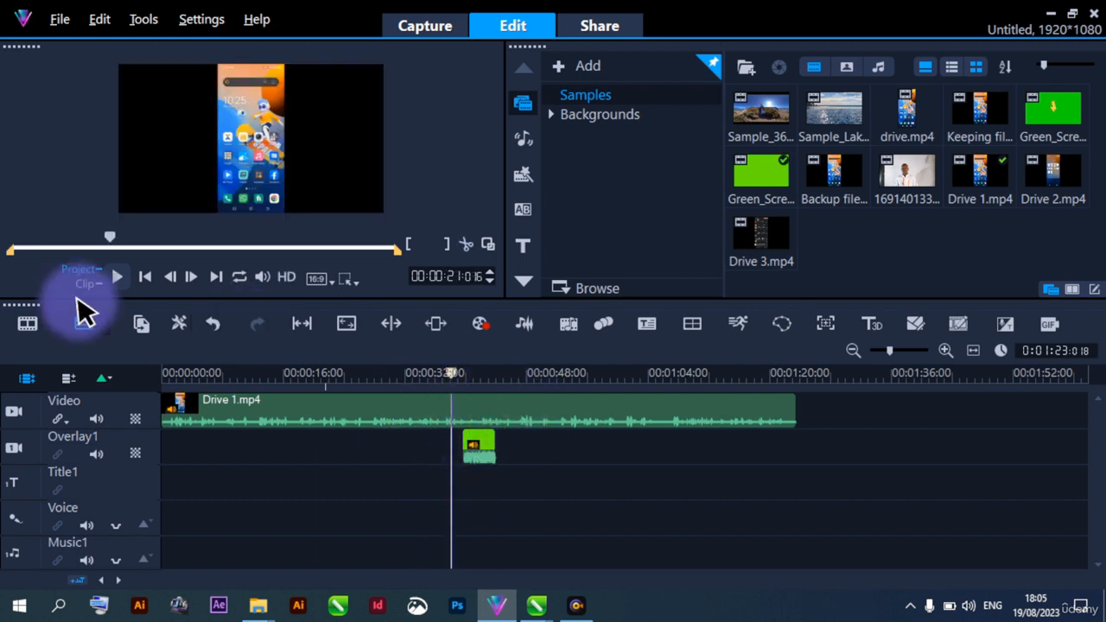
pyautogui.click(119, 274)
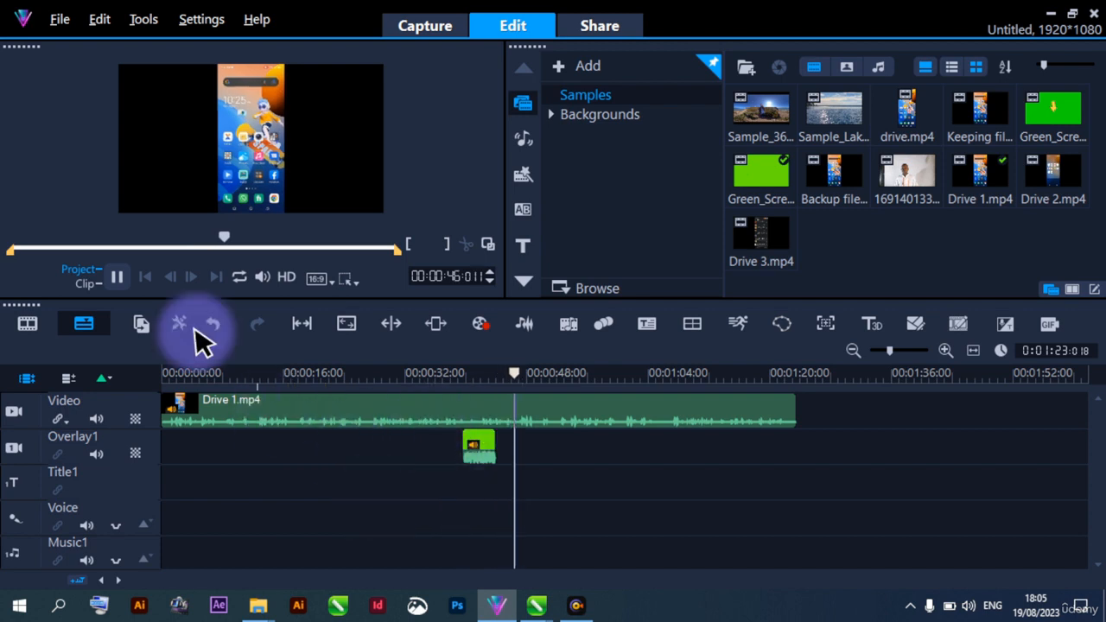
pyautogui.click(117, 277)
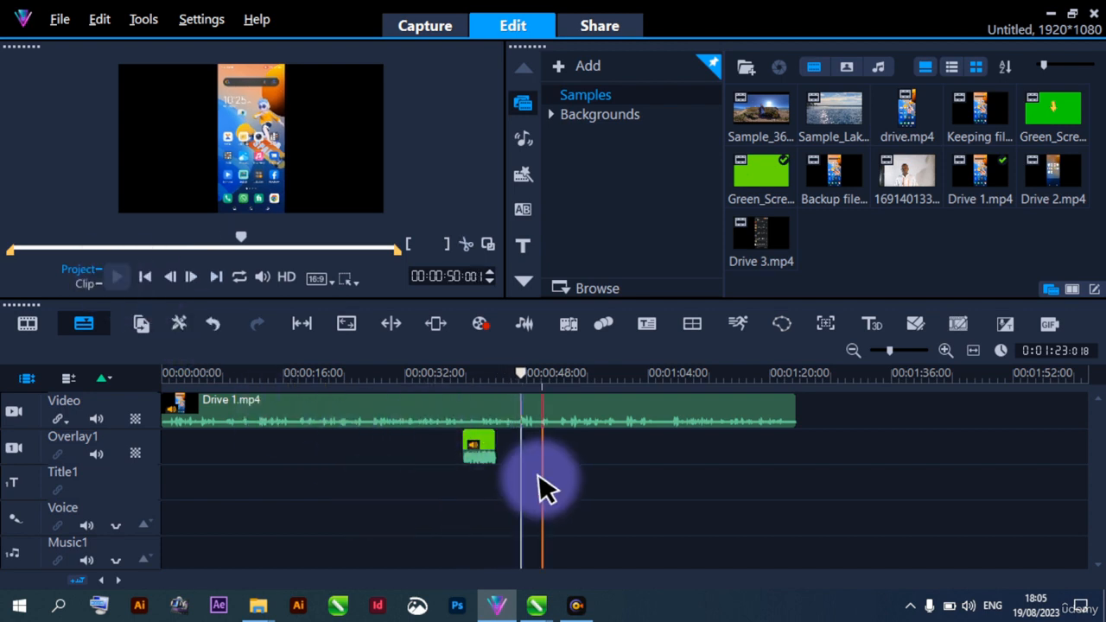
# Play the green-screen overlay clip on its own and delete it from the Overlay1 track
pyautogui.click(485, 450)
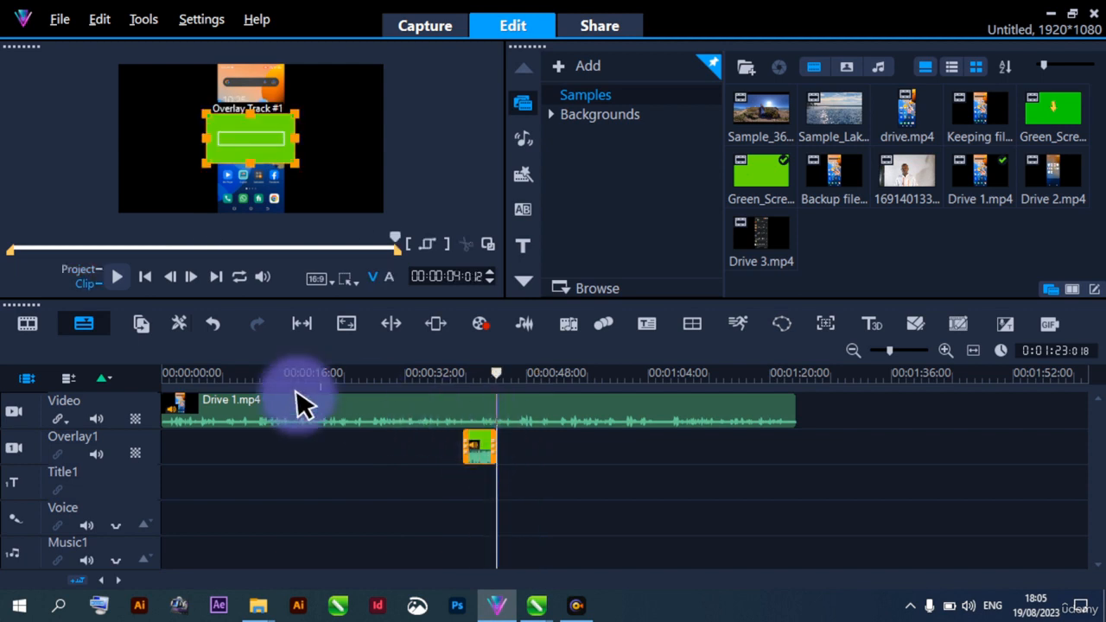
pyautogui.click(118, 278)
pyautogui.click(120, 278)
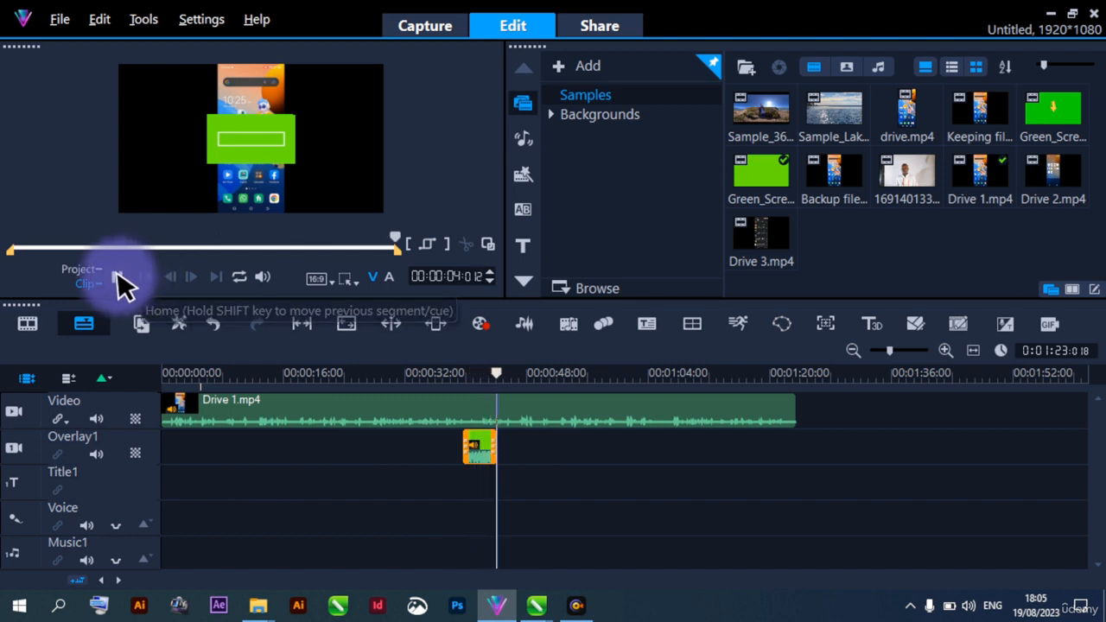
pyautogui.rightClick(477, 443)
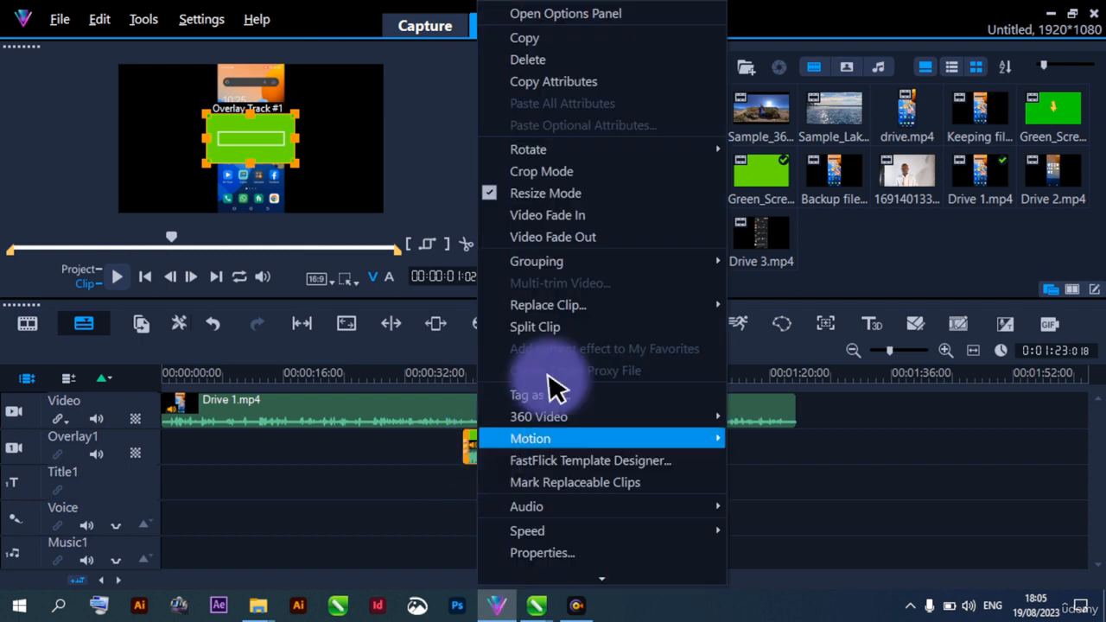
pyautogui.click(520, 60)
# Return the playhead to the start and play the Drive 1.mp4 clip to about 14 seconds
pyautogui.moveTo(196, 445); pyautogui.dragTo(174, 441)
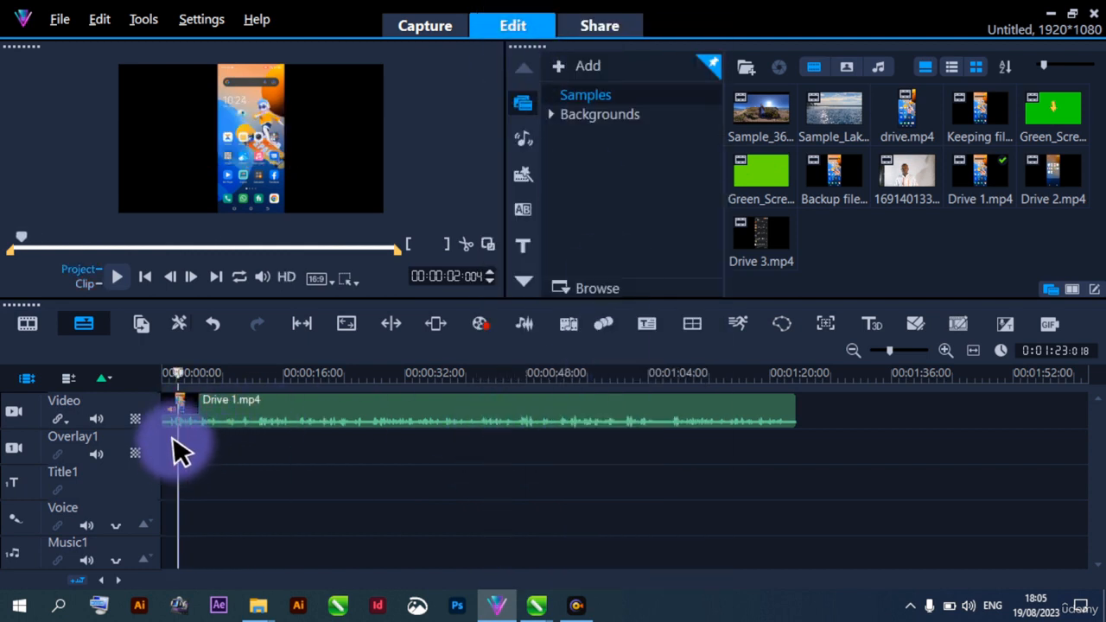
pyautogui.moveTo(177, 372); pyautogui.dragTo(154, 368)
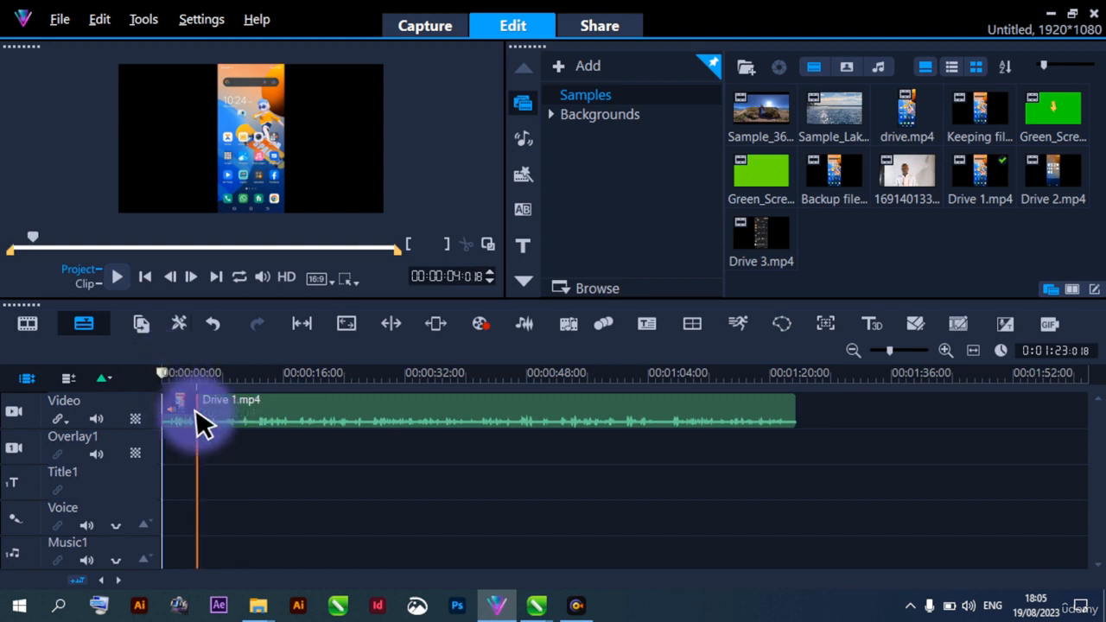
pyautogui.click(196, 413)
pyautogui.press('space')
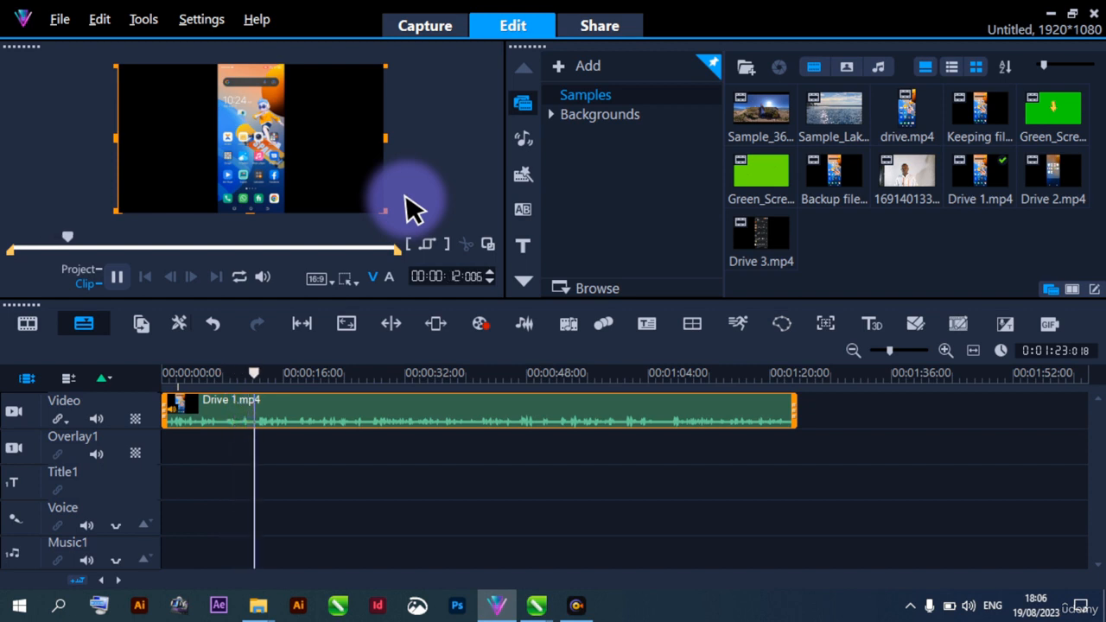
pyautogui.press('space')
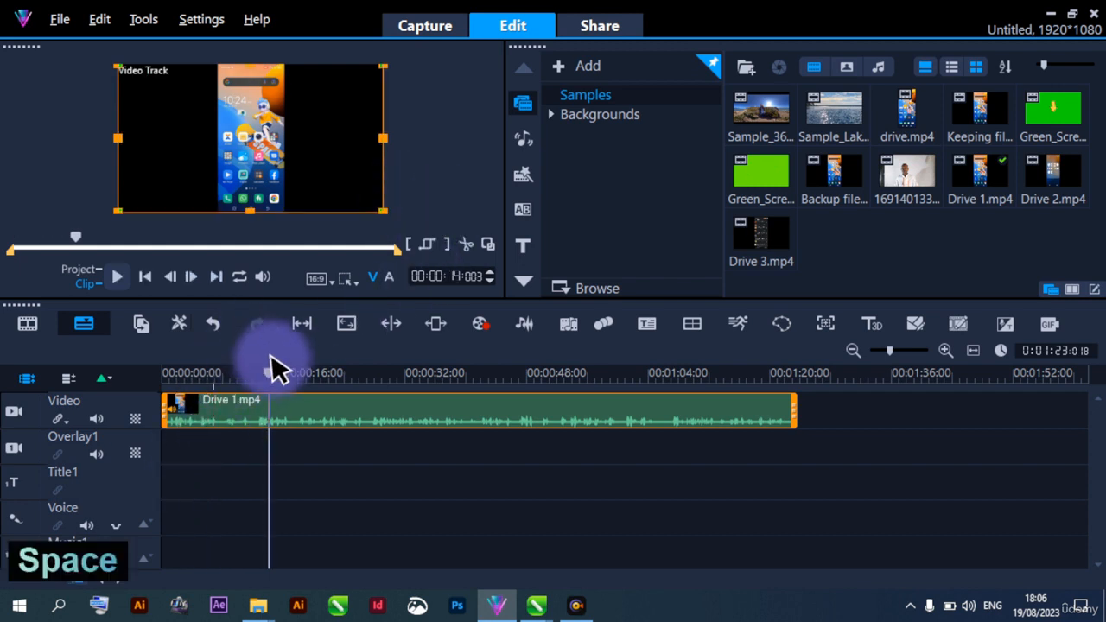
# Play Drive 1.mp4 from about 9 seconds to locate the cut point and split the clip at about 10 seconds
pyautogui.click(234, 444)
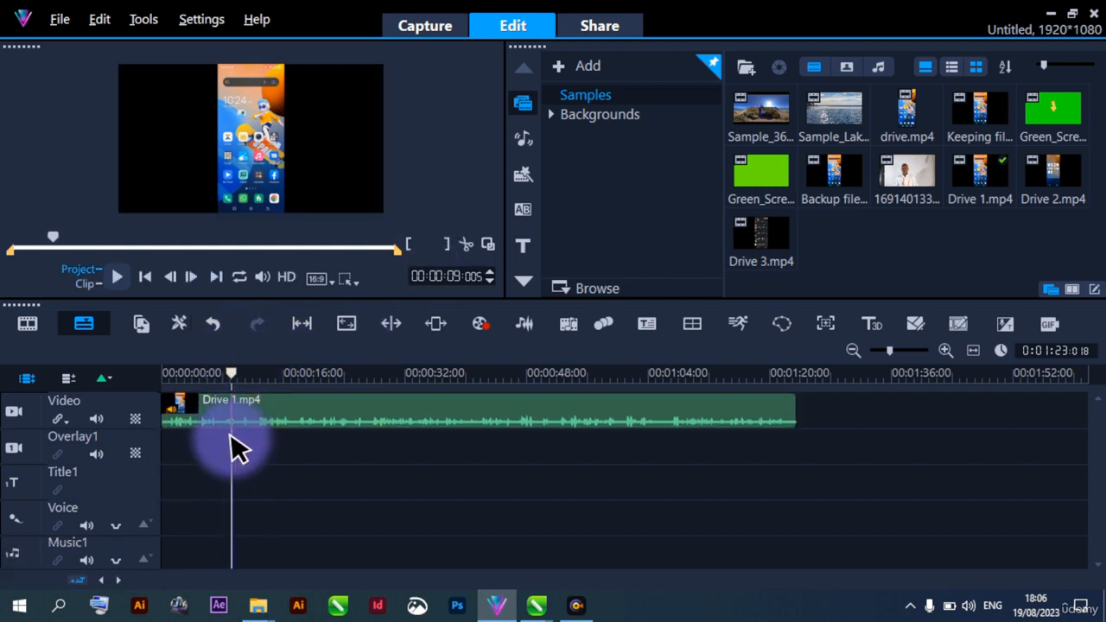
pyautogui.click(234, 424)
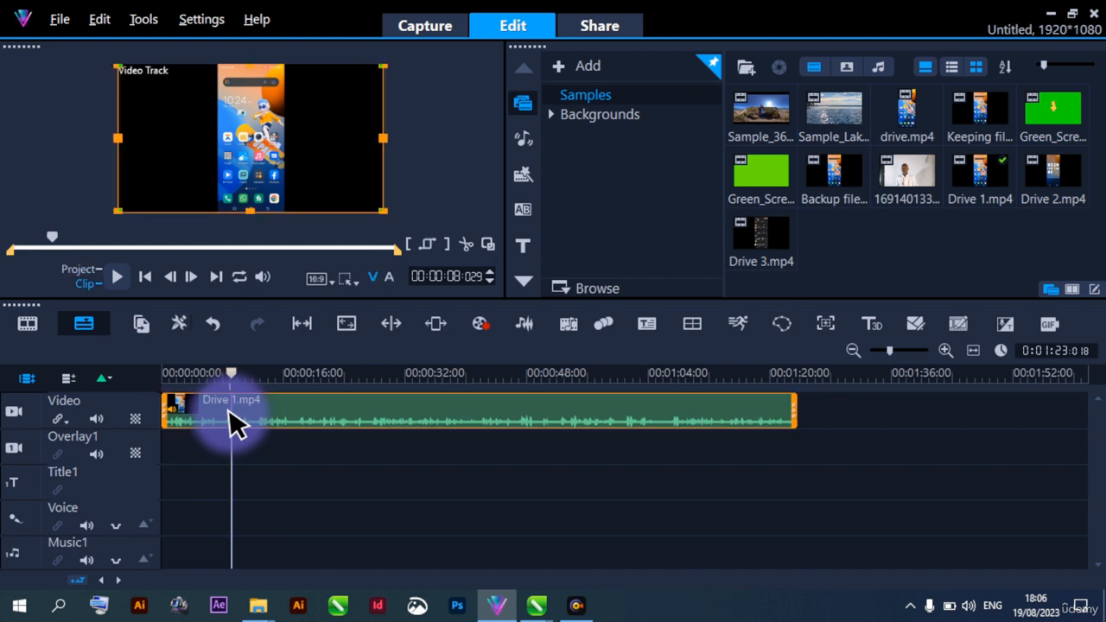
pyautogui.press('space')
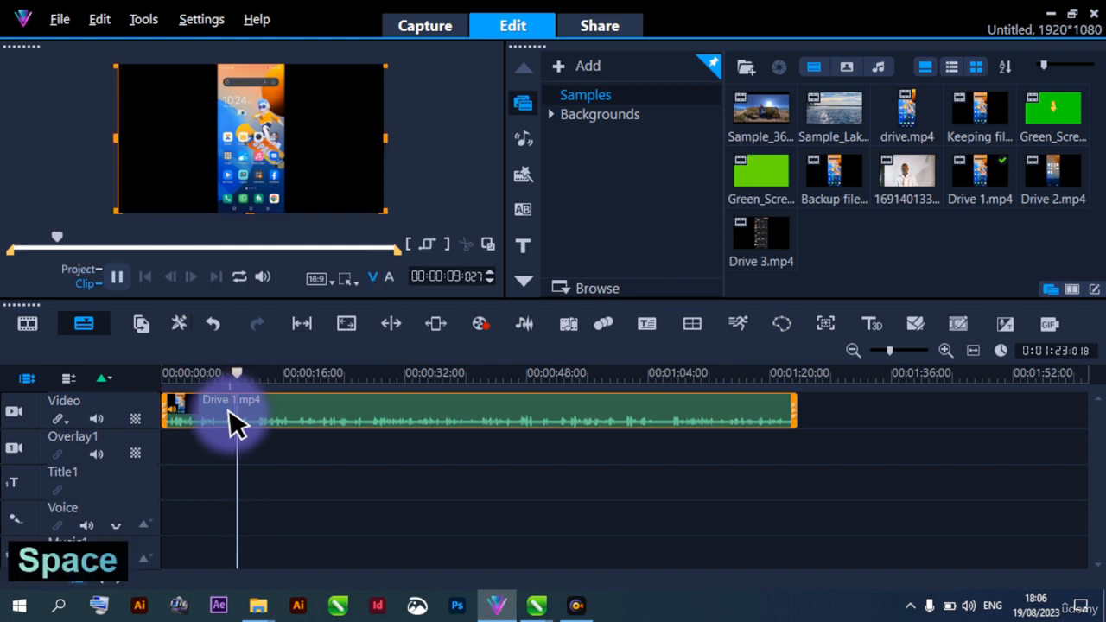
pyautogui.press('space')
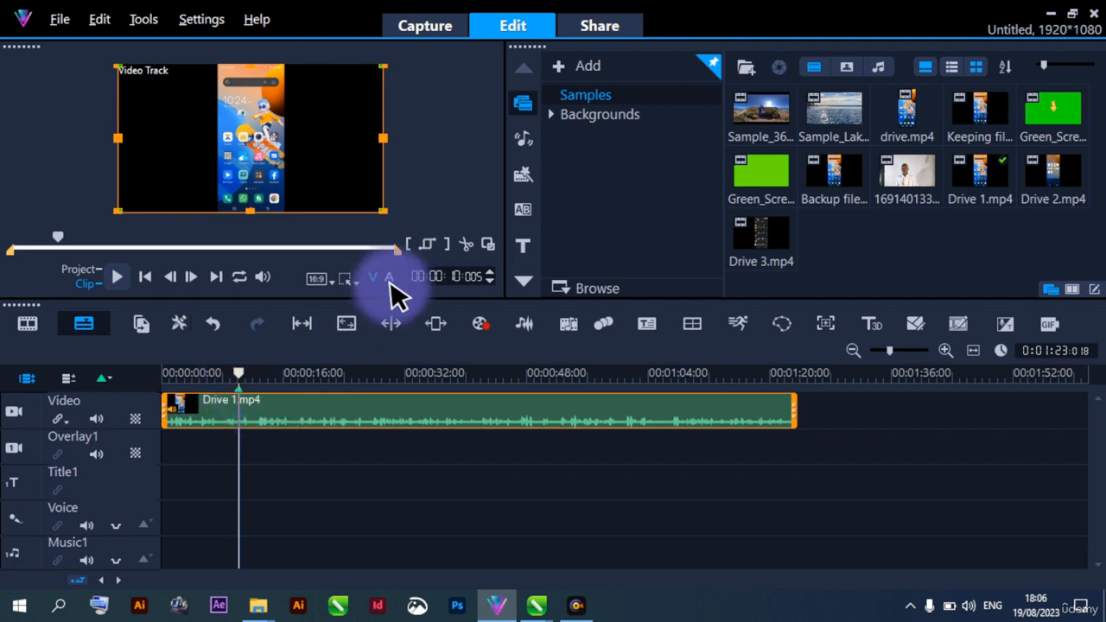
pyautogui.click(467, 246)
pyautogui.click(218, 450)
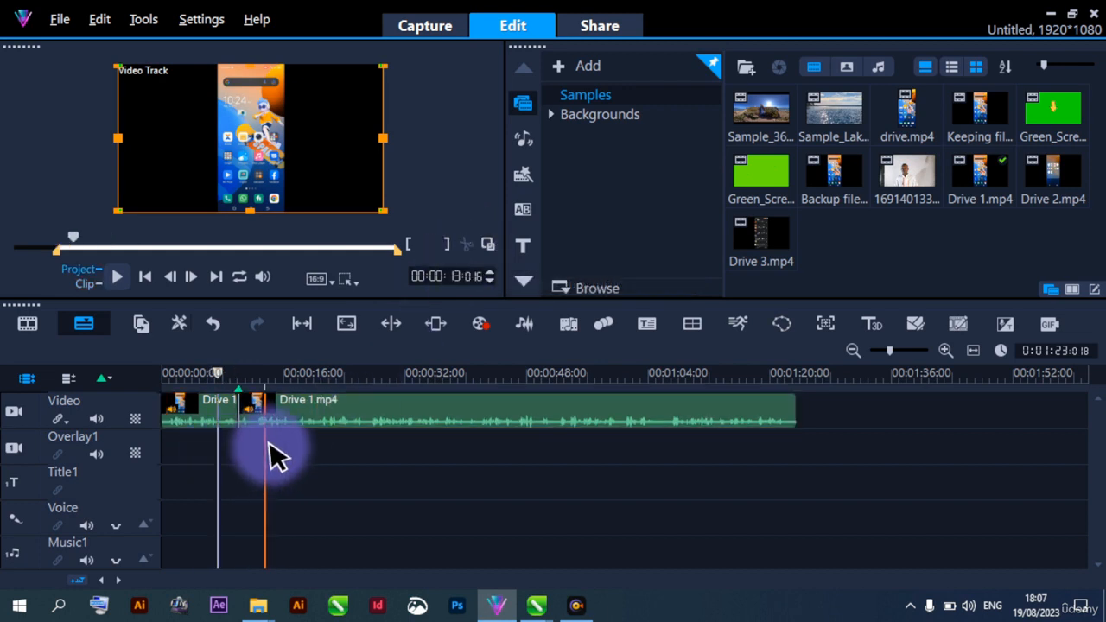
# Undo the split made in Drive 1.mp4 at about 10 seconds
pyautogui.moveTo(274, 418); pyautogui.dragTo(348, 437)
pyautogui.hotkey('ctrl', 'z')
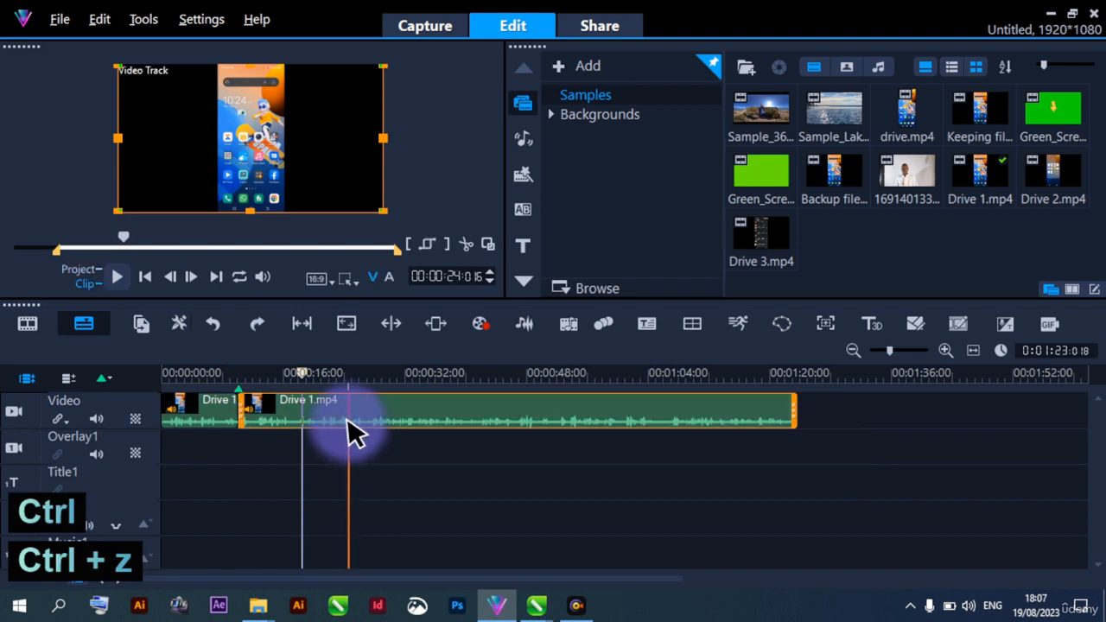
pyautogui.click(262, 425)
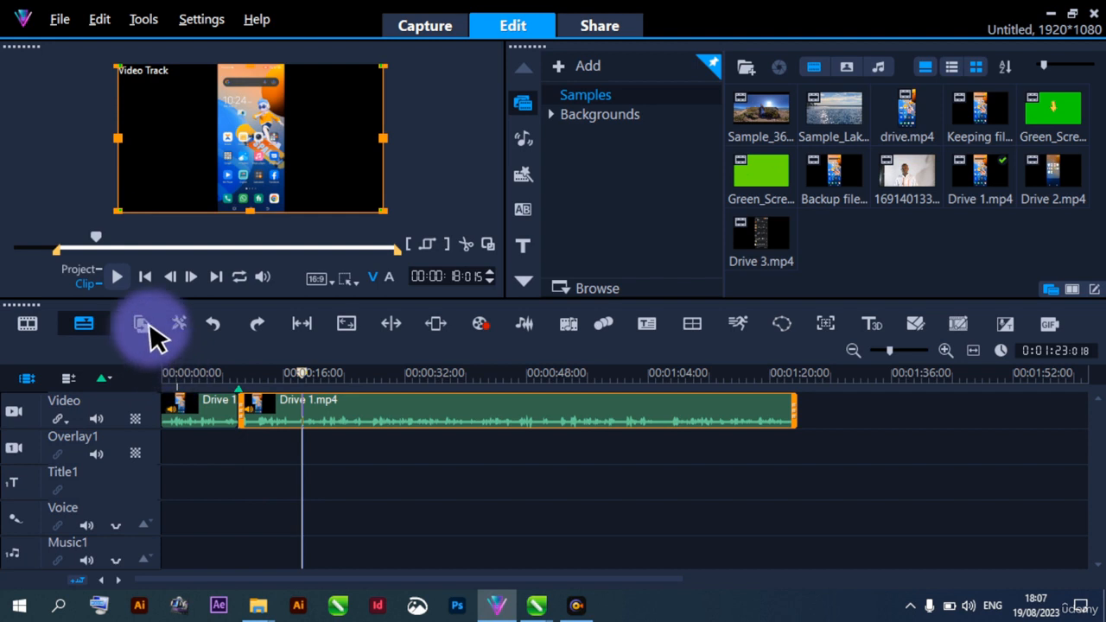
pyautogui.click(218, 330)
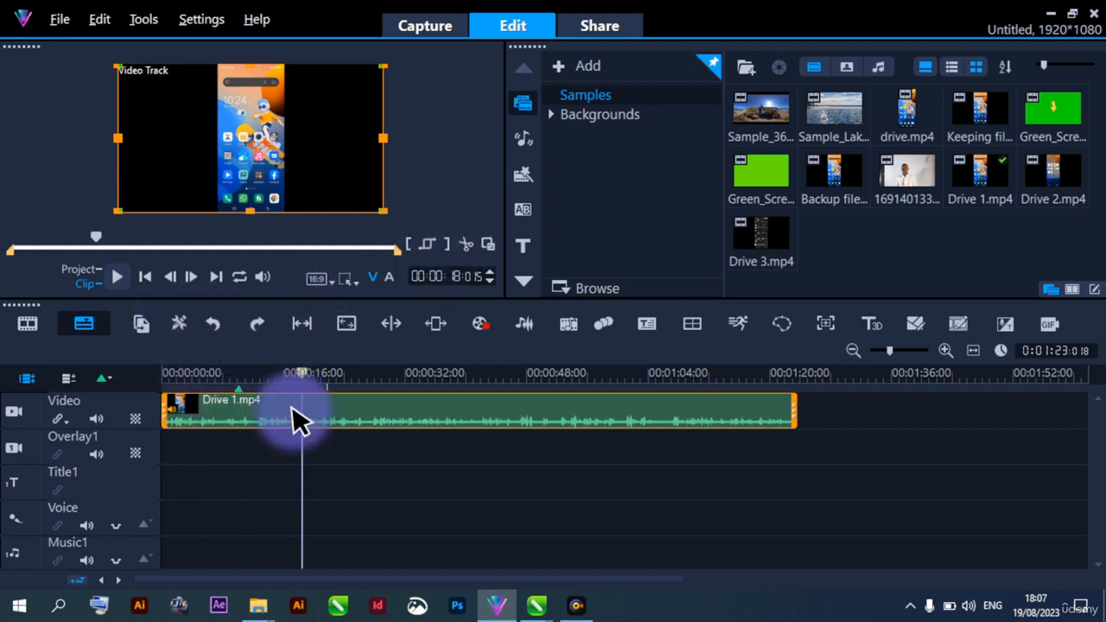
# Set the mark-in point of Drive 1.mp4 at about 10 seconds to trim off its beginning
pyautogui.click(245, 446)
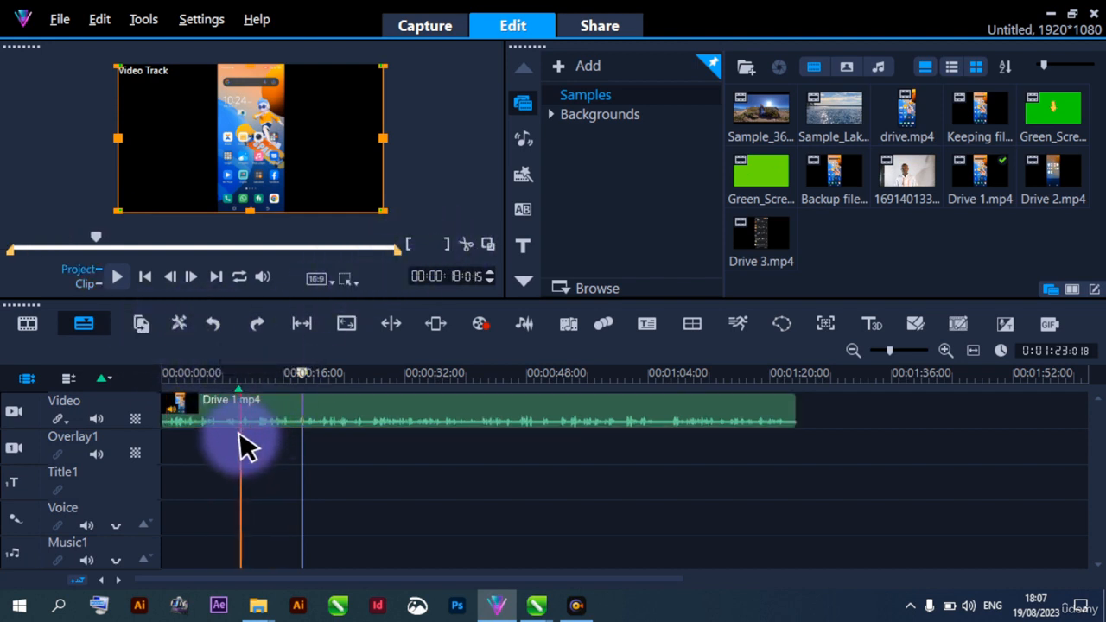
pyautogui.click(246, 445)
pyautogui.click(246, 423)
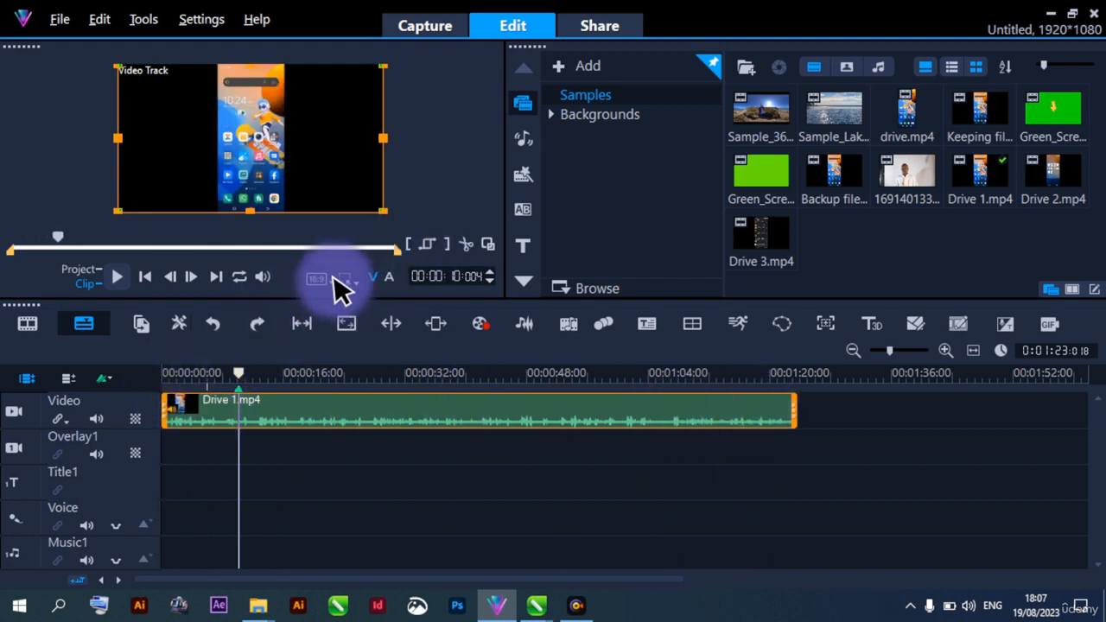
pyautogui.click(411, 244)
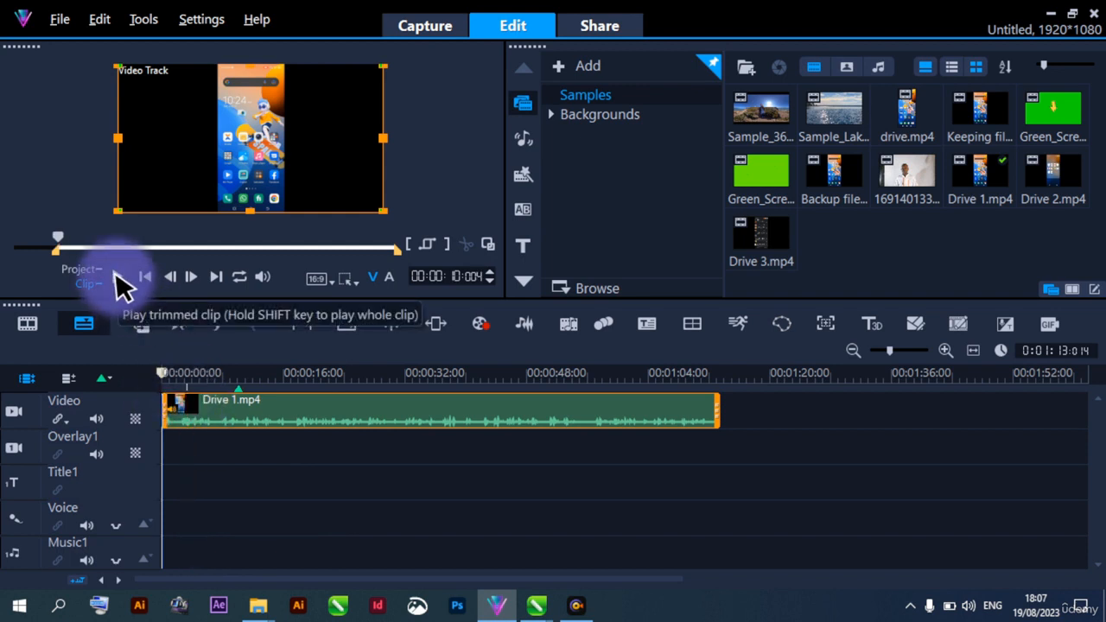
# Play the opening of the trimmed Drive 1.mp4 and set its mark-in point to 00:00:12:021 of the source clip
pyautogui.press('space')
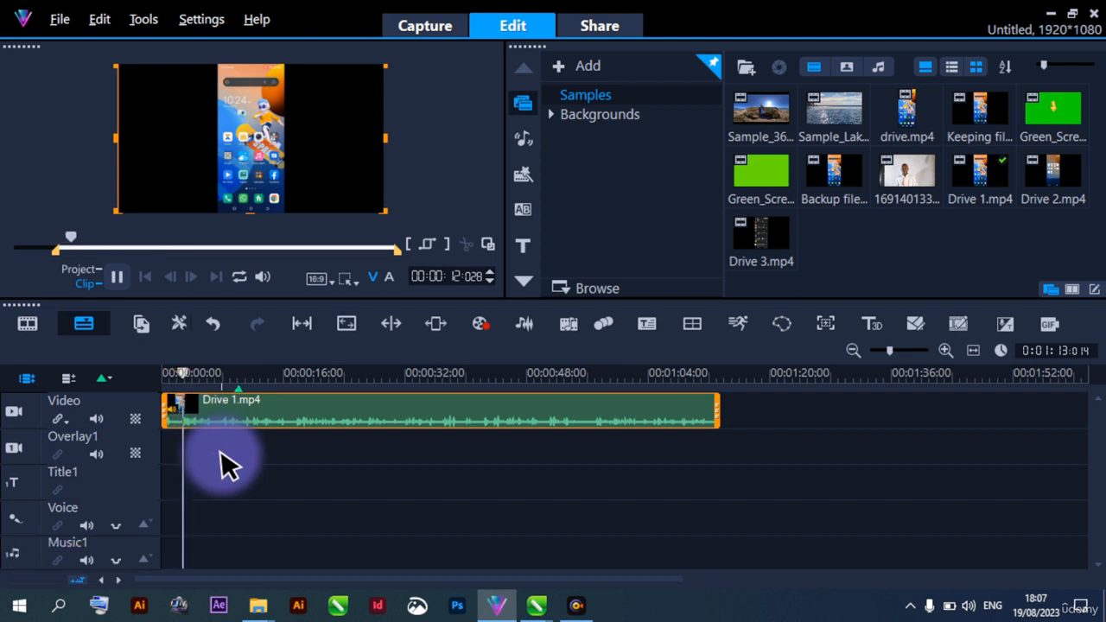
pyautogui.press('space')
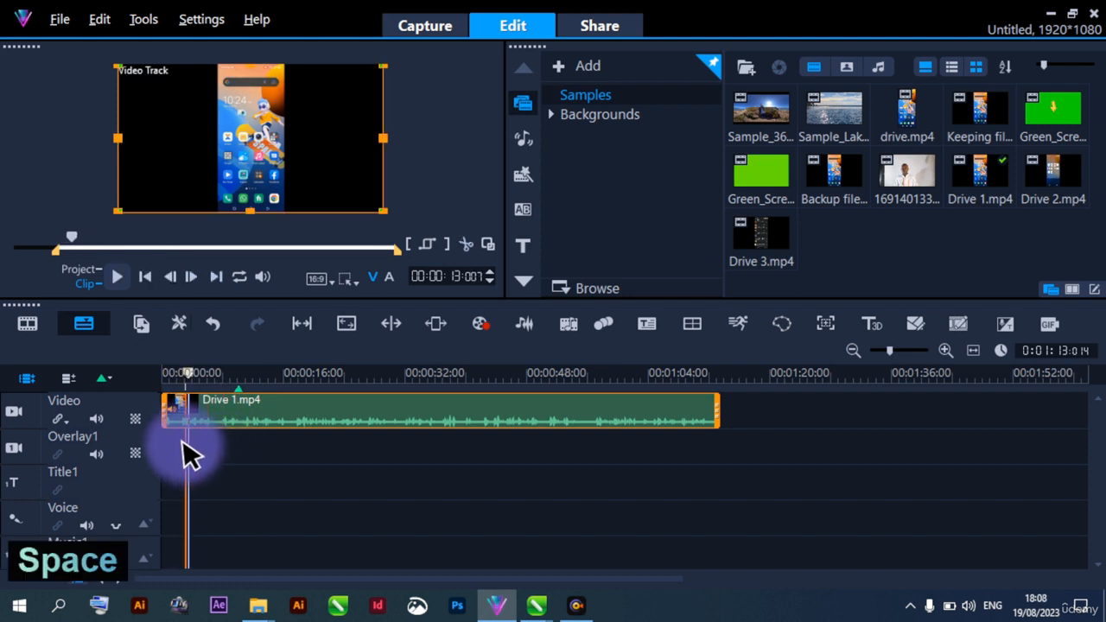
pyautogui.click(179, 438)
pyautogui.click(180, 414)
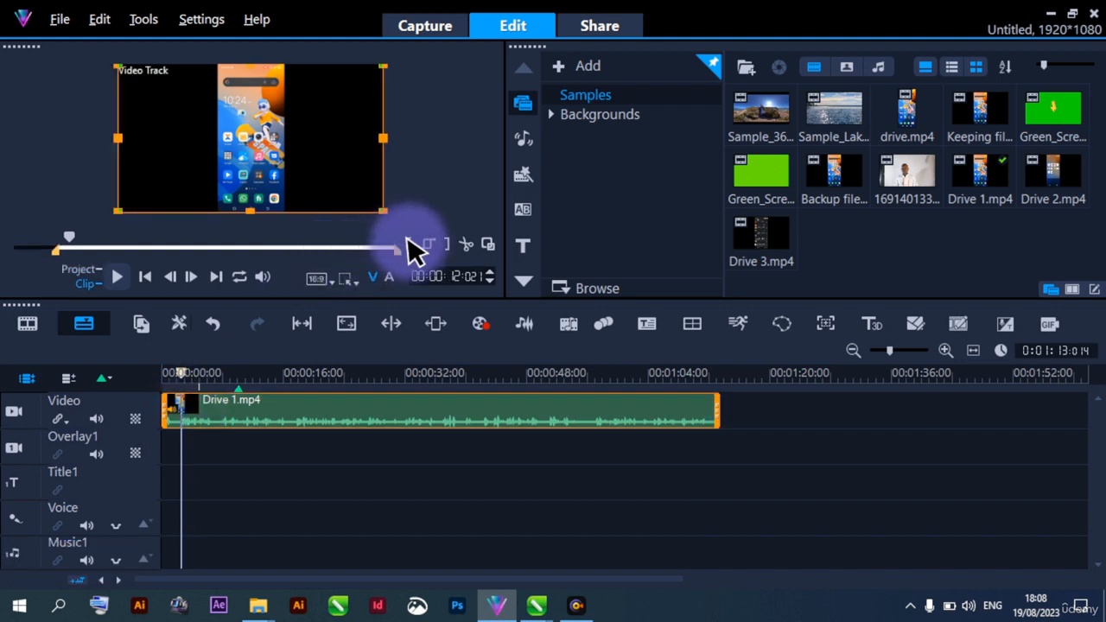
pyautogui.moveTo(413, 251); pyautogui.dragTo(407, 248)
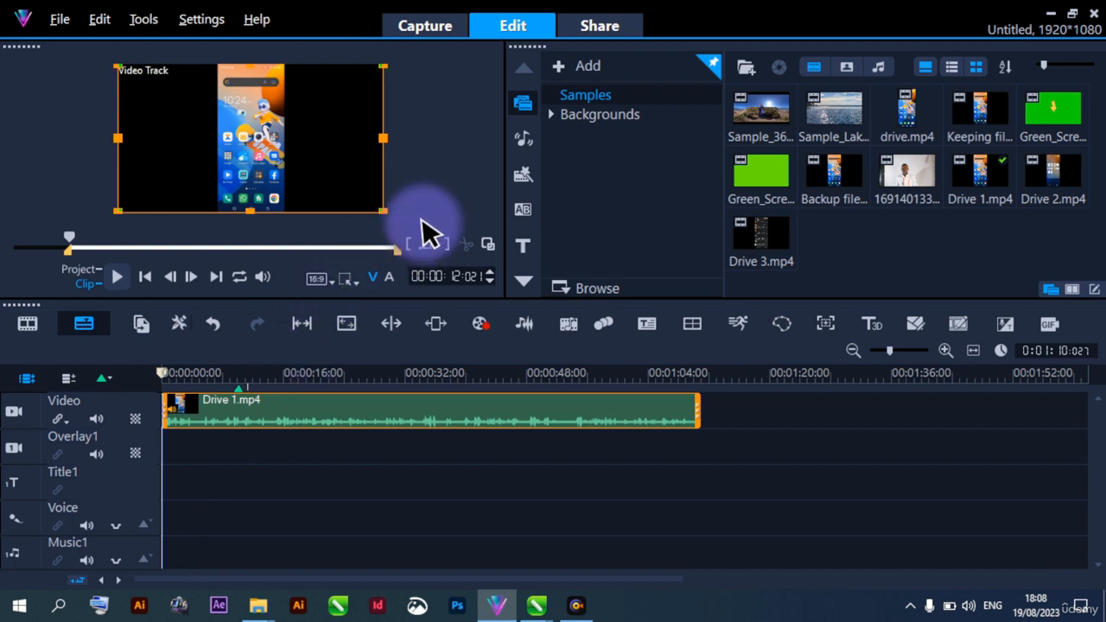
# Review Drive 1.mp4 by playing from the start to about 51 seconds, from about 42 to 62 seconds, and around 6 to 8 seconds
pyautogui.press('space')
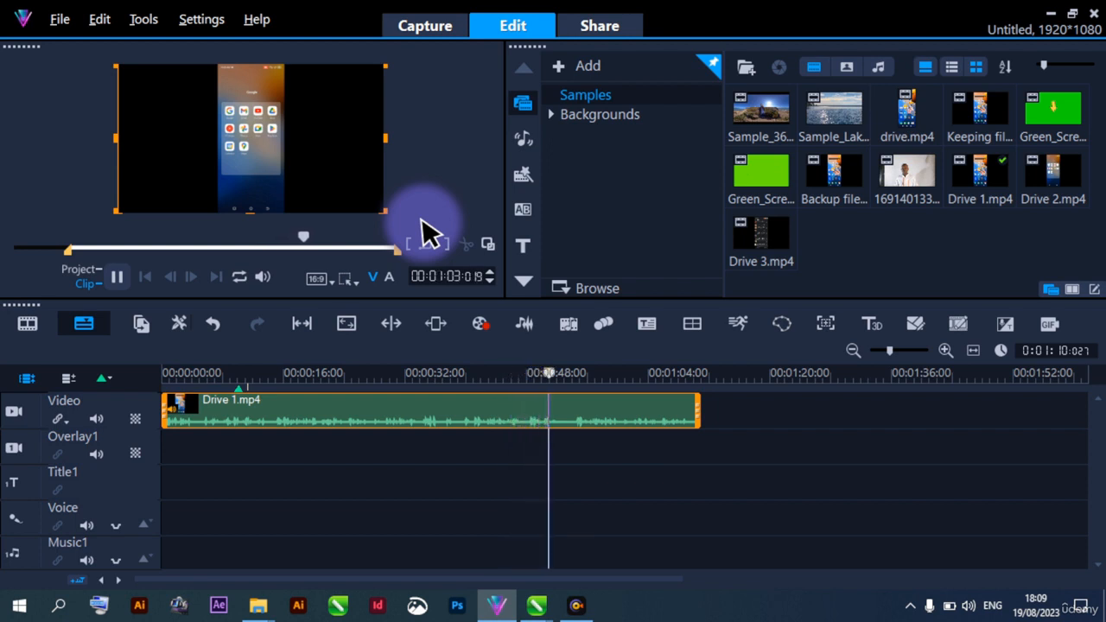
pyautogui.press('space')
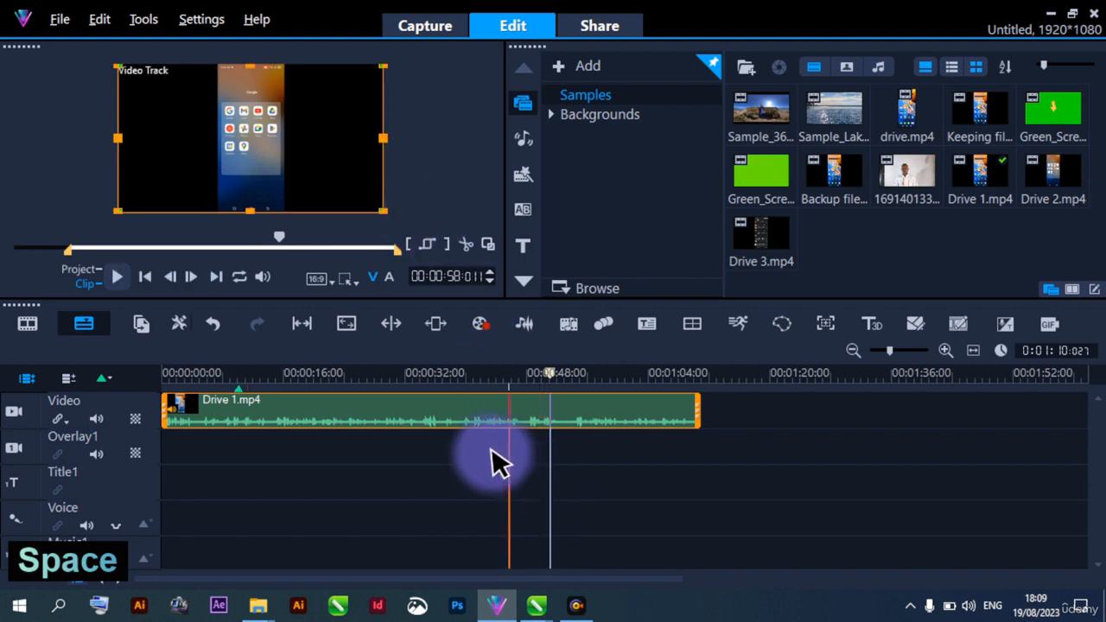
pyautogui.click(483, 447)
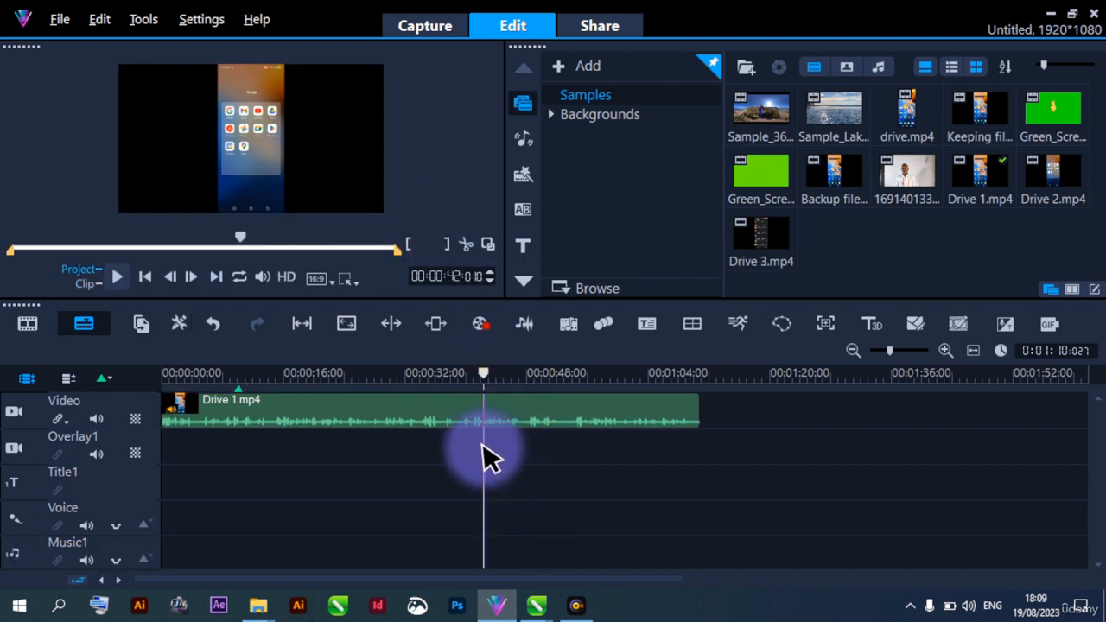
pyautogui.click(483, 416)
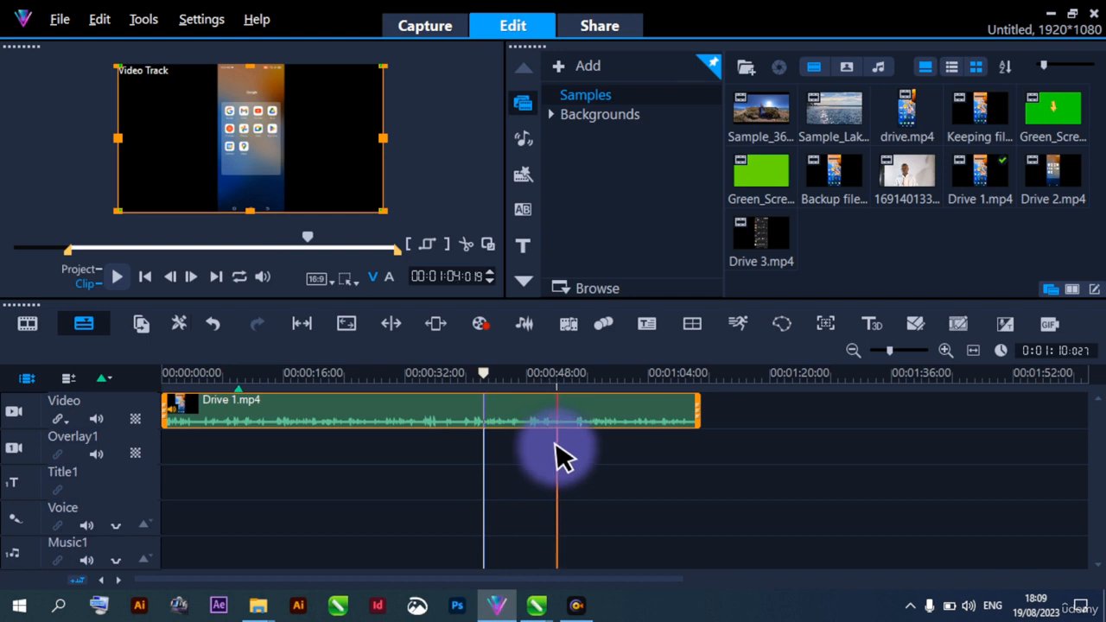
pyautogui.press('space')
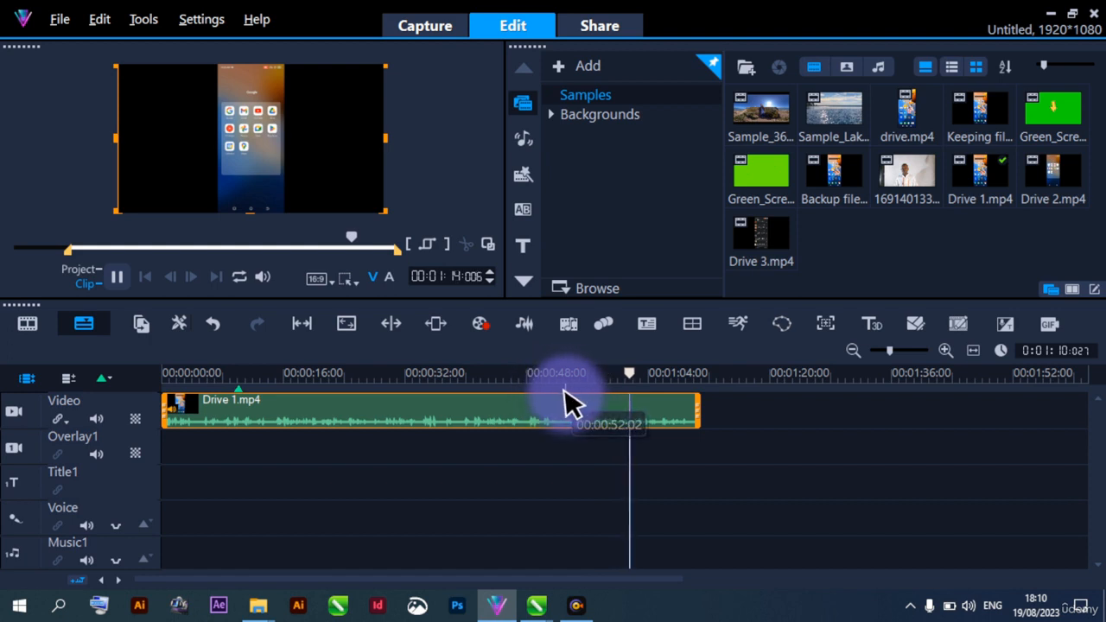
pyautogui.press('space')
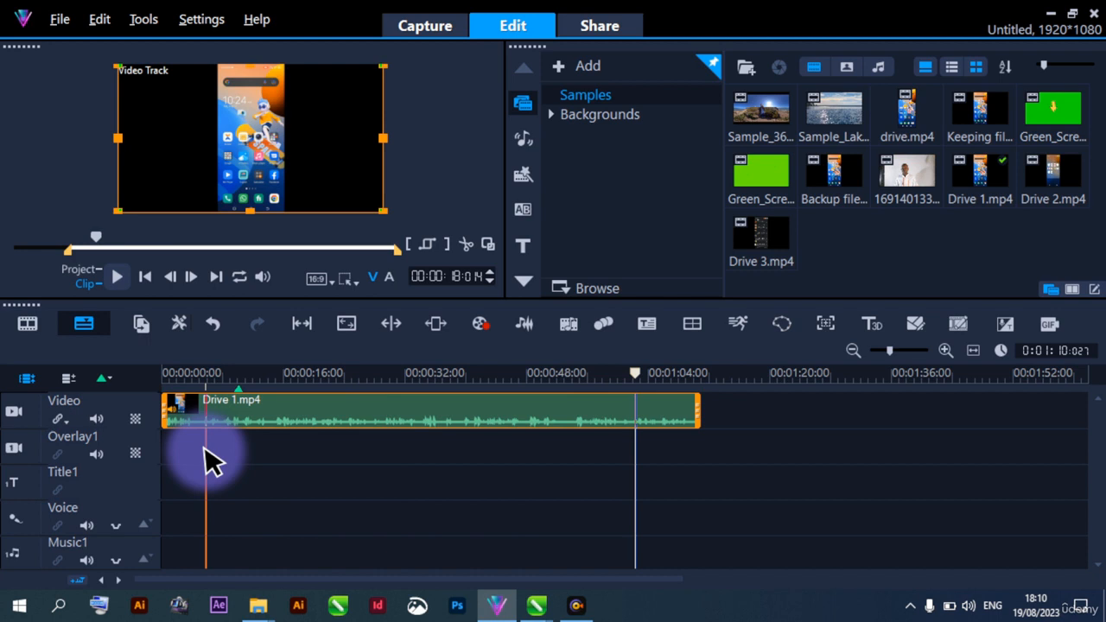
pyautogui.press('space')
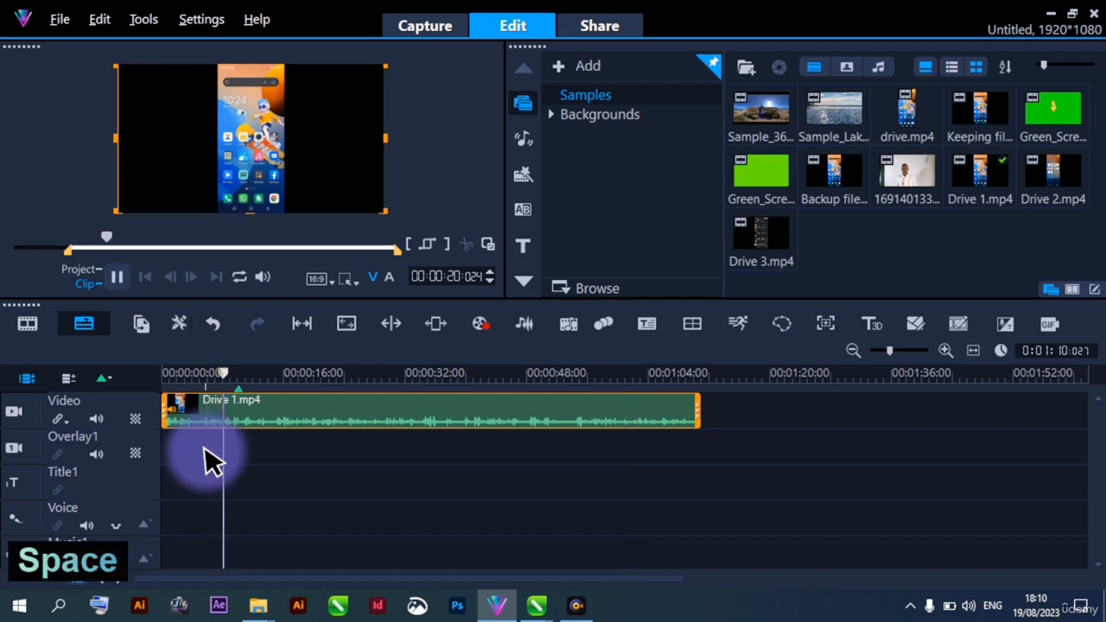
pyautogui.press('space')
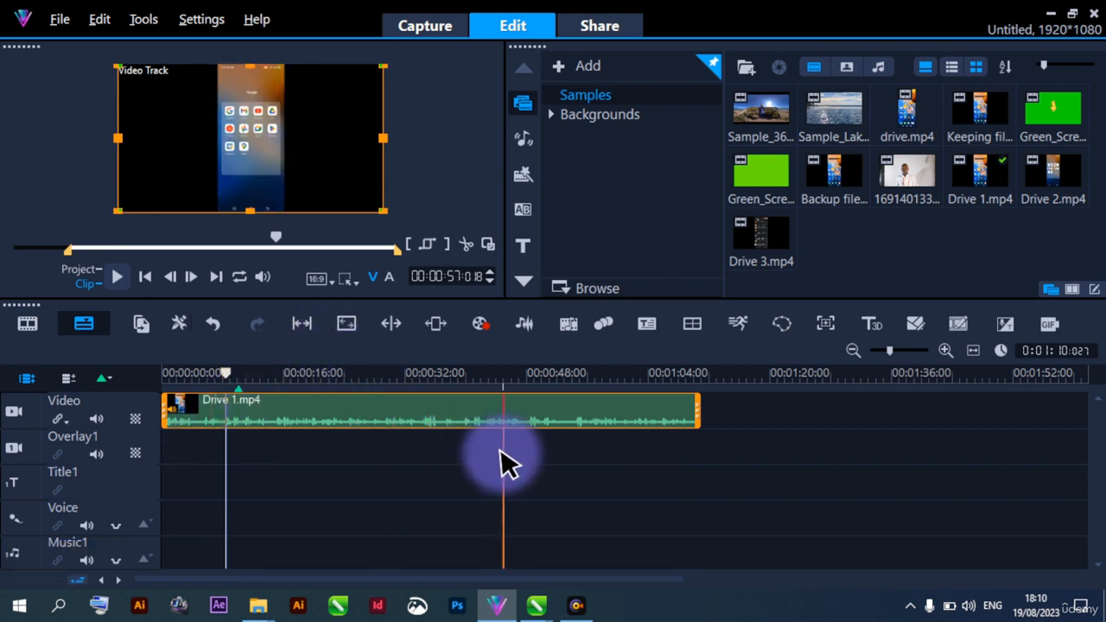
# Position the playhead near 41, 36 and 33 seconds and play Drive 1.mp4 to about 50 seconds to locate the next cut point
pyautogui.click(475, 461)
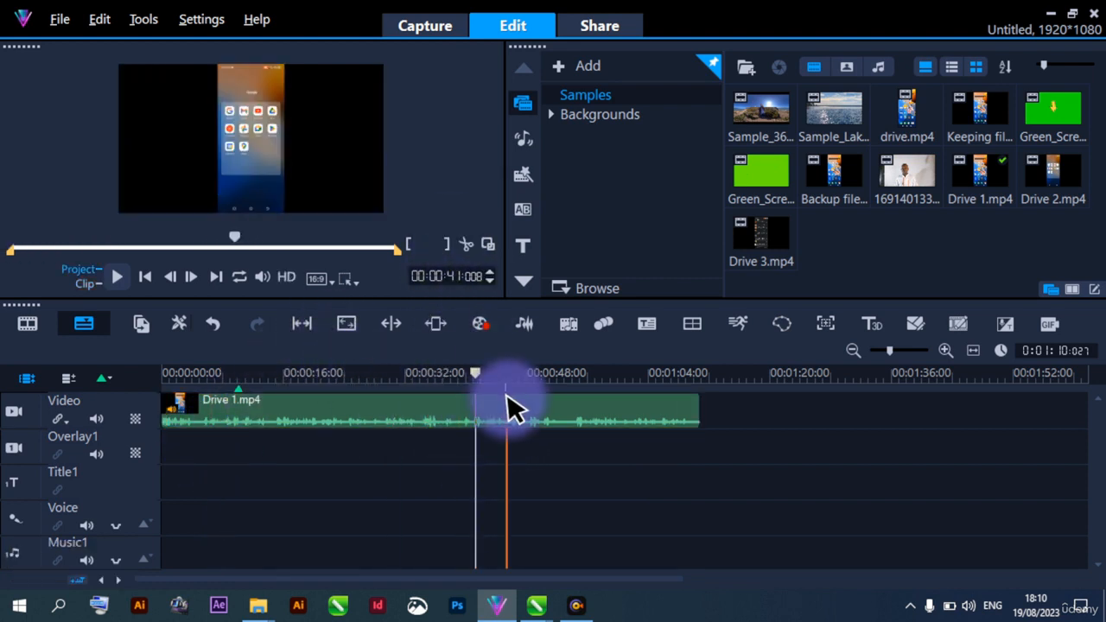
pyautogui.click(479, 415)
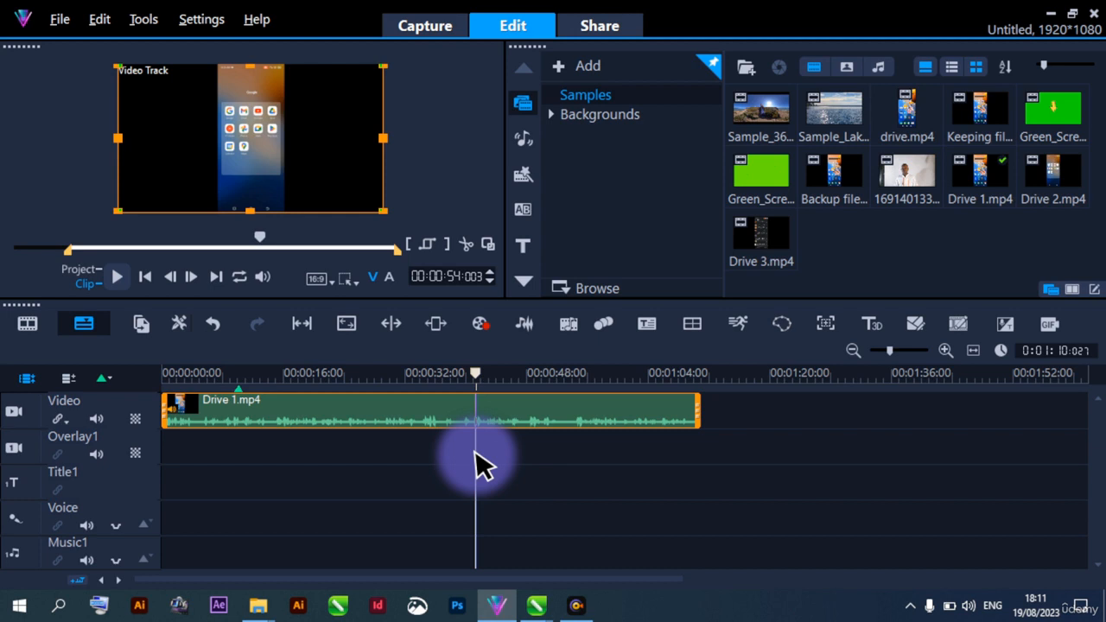
pyautogui.click(441, 459)
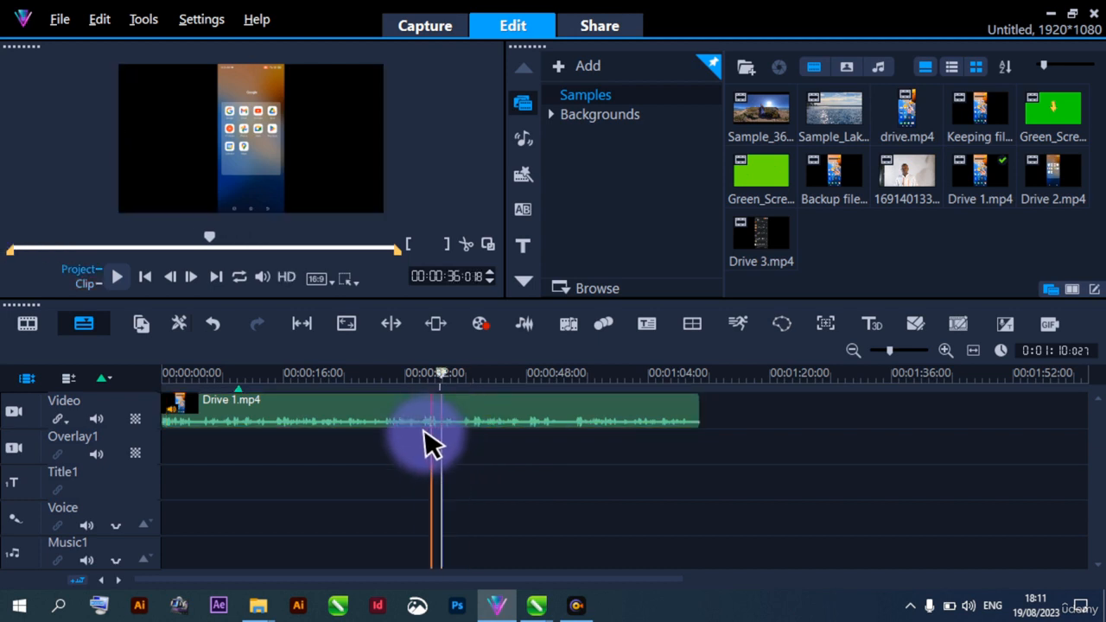
pyautogui.click(419, 421)
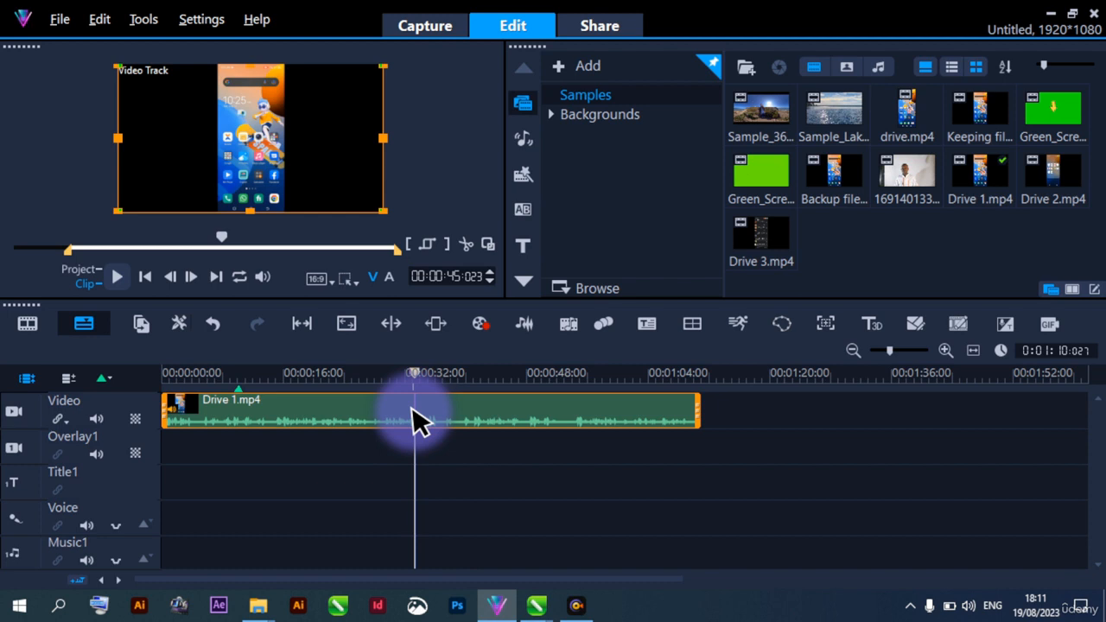
pyautogui.press('space')
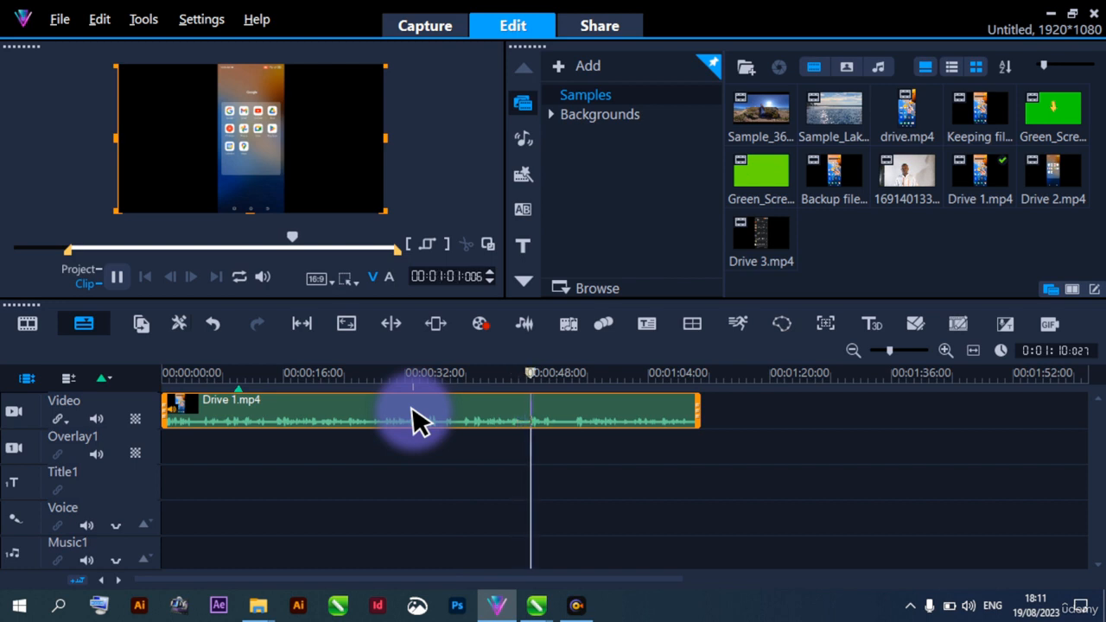
pyautogui.press('space')
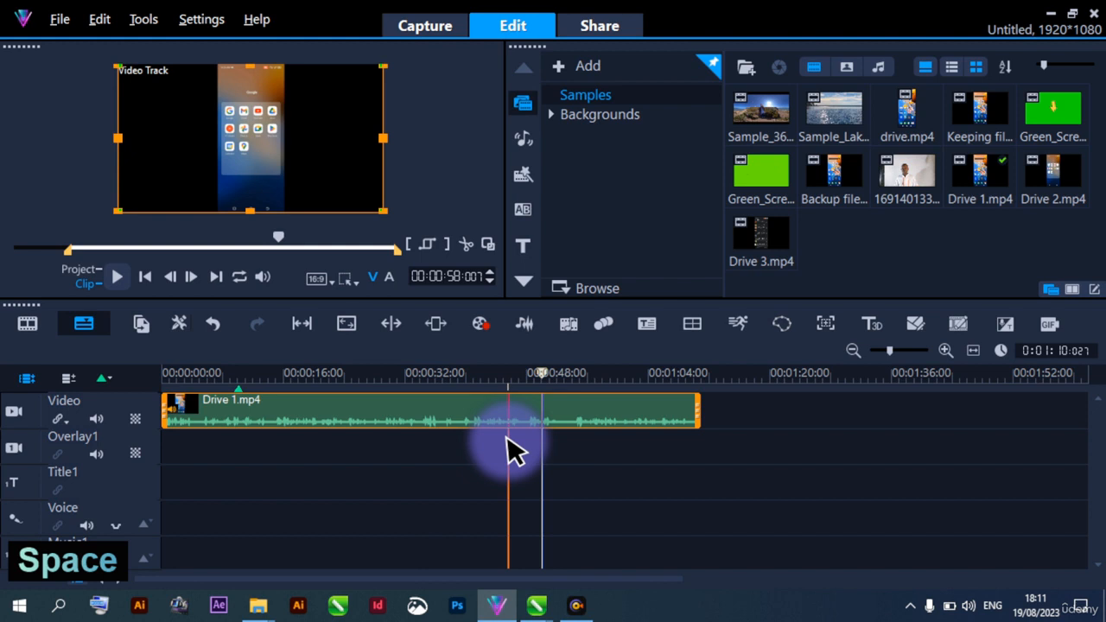
# Play Drive 1.mp4 from about 45 seconds and split the clip at about 47 seconds on the timeline
pyautogui.press('space')
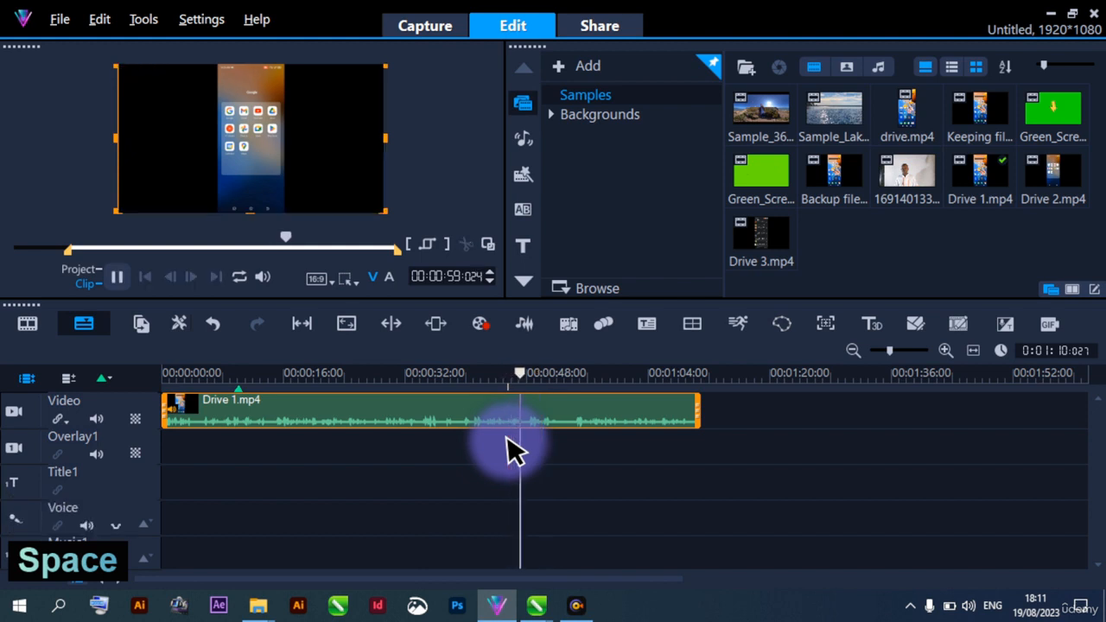
pyautogui.press('space')
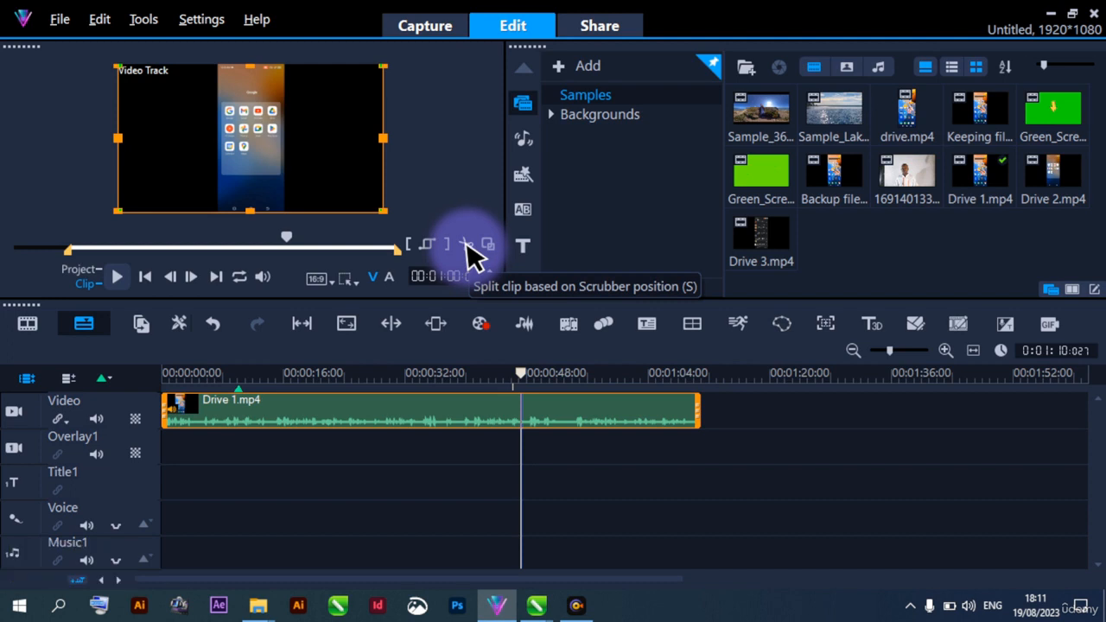
pyautogui.click(467, 244)
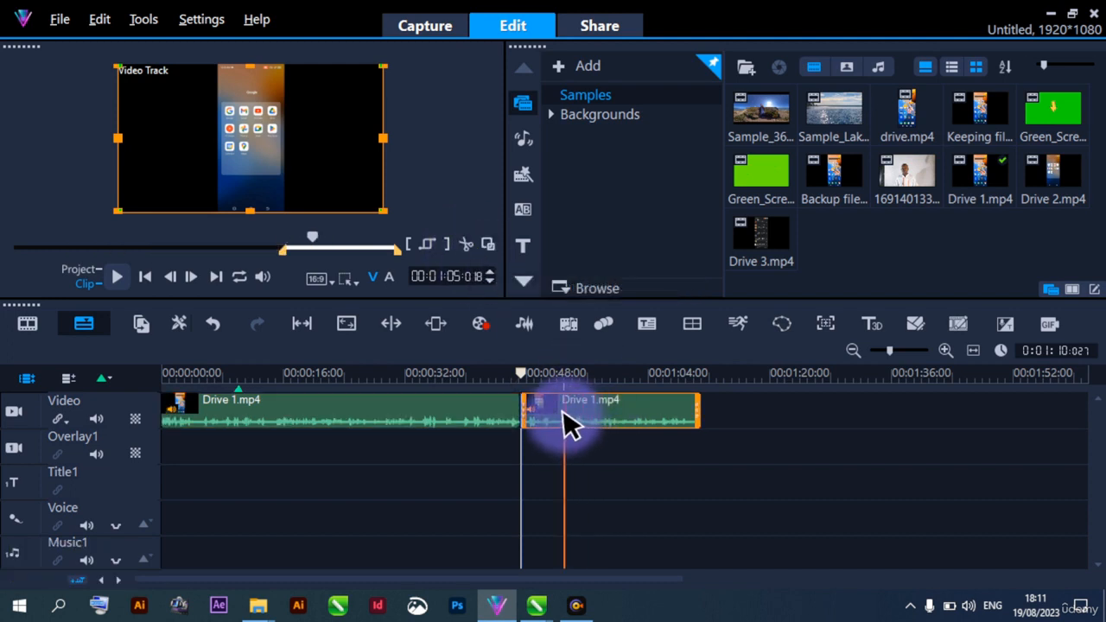
# Trim the start of the second Drive 1.mp4 segment with a mark-in point at 00:01:05:011 and play the segment to its end
pyautogui.press('space')
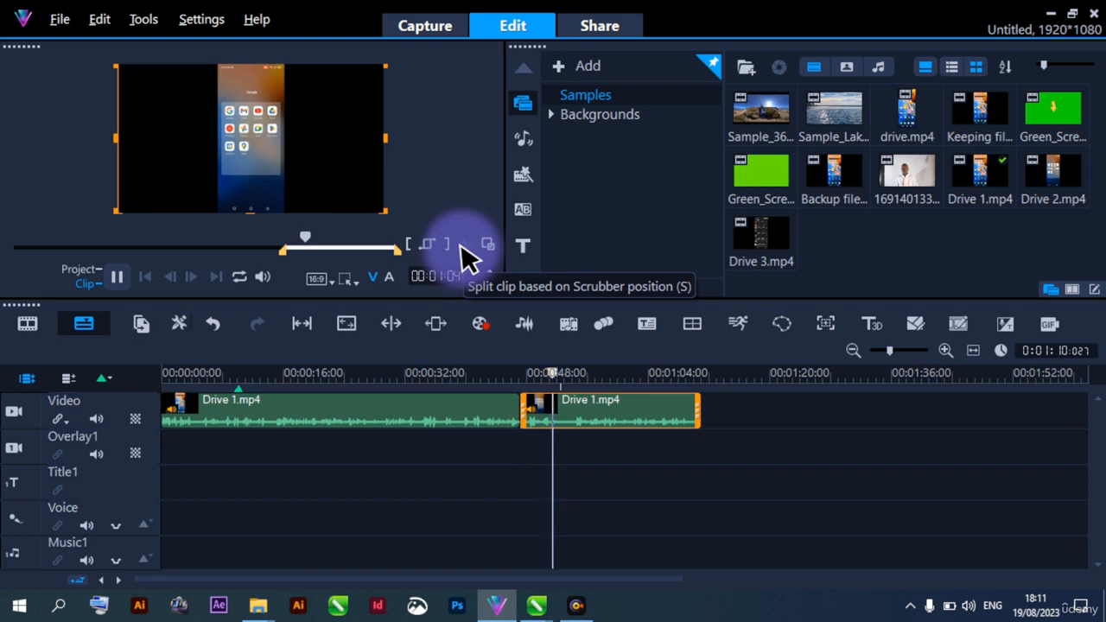
pyautogui.press('space')
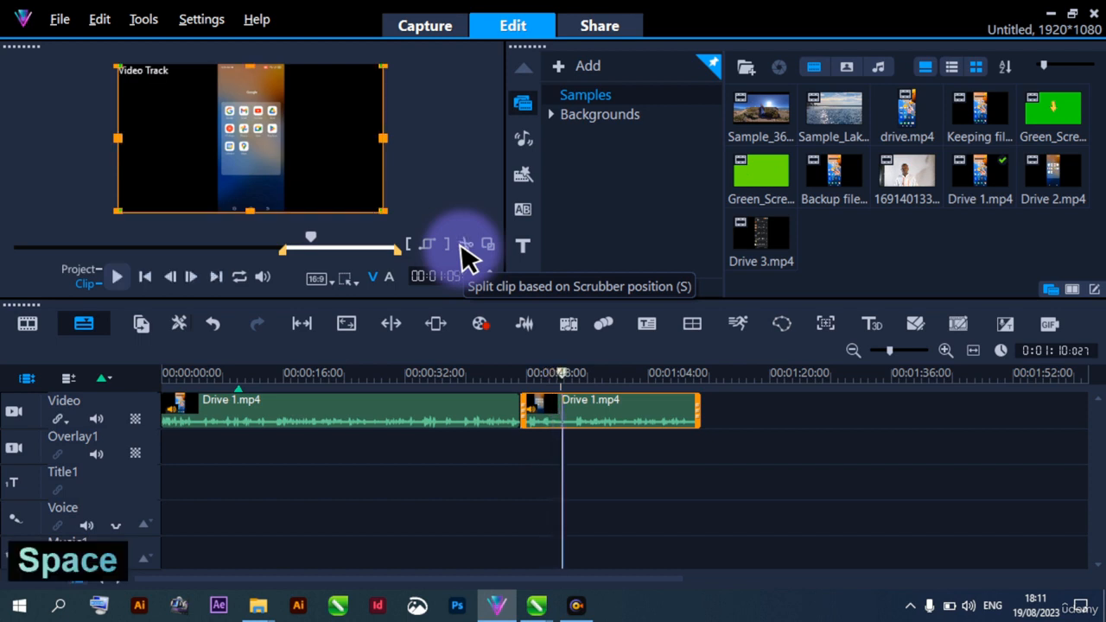
pyautogui.click(410, 247)
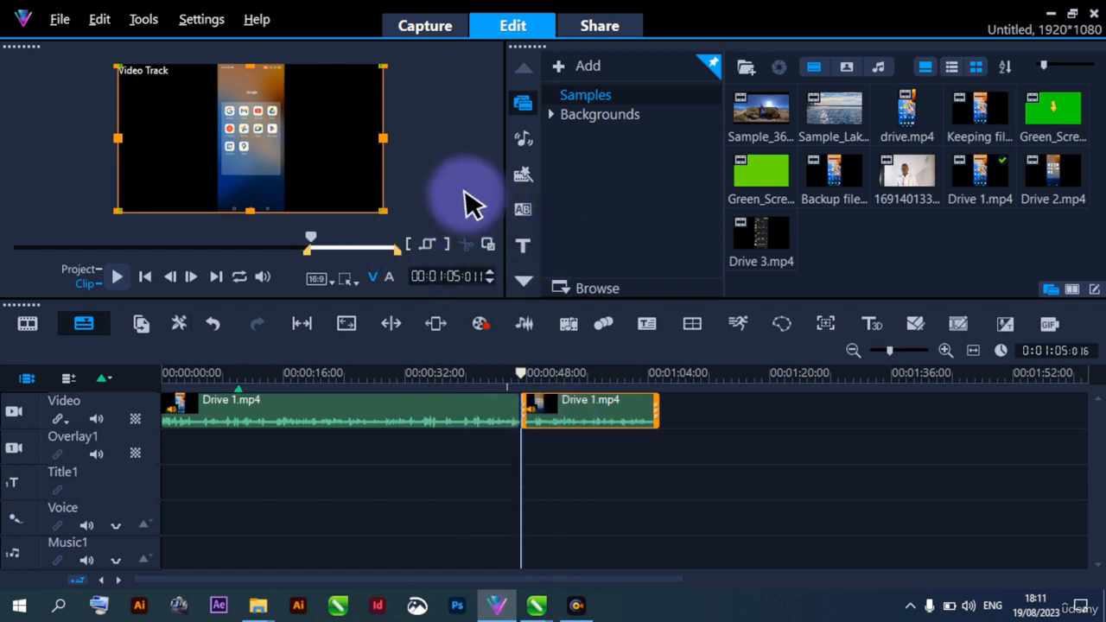
pyautogui.press('space')
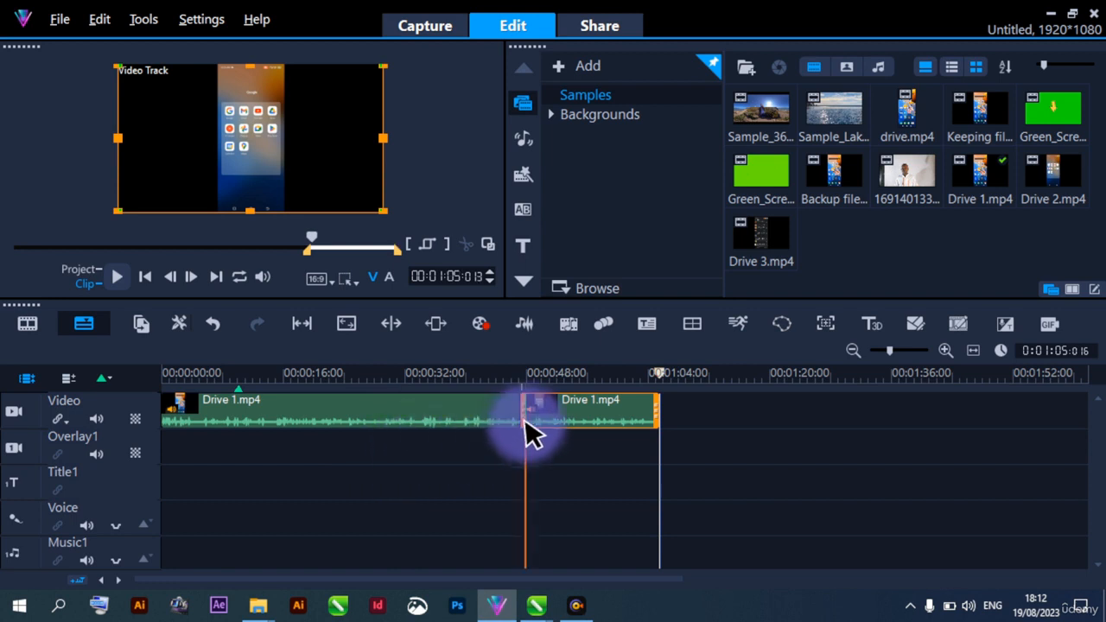
# Play the project from about 26 to 50 seconds and add a timeline marker at about 38 seconds
pyautogui.click(405, 458)
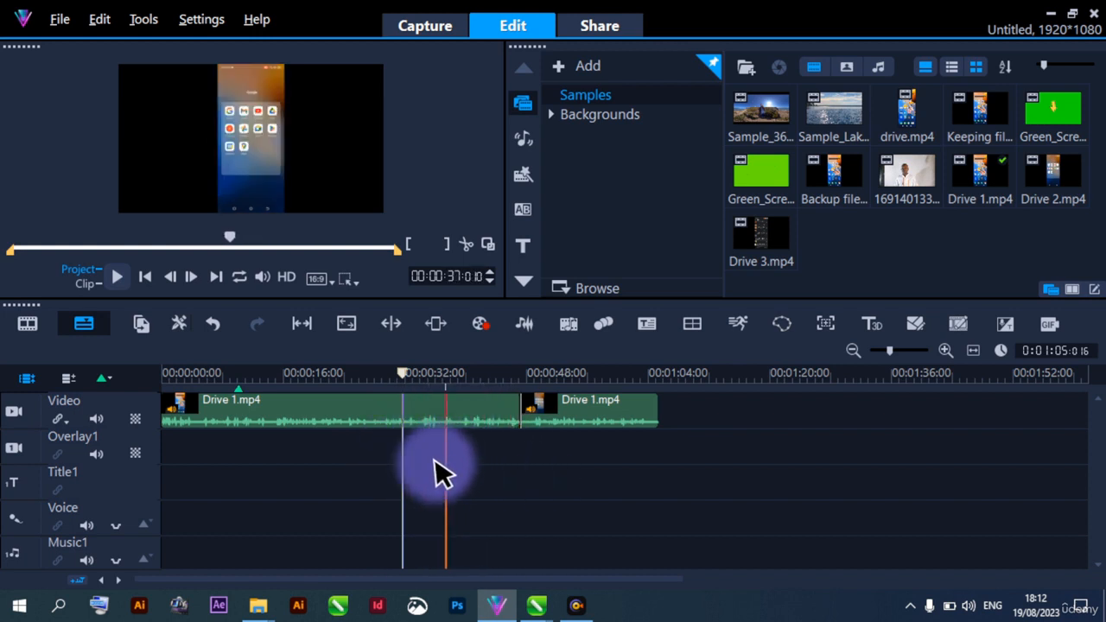
pyautogui.click(451, 415)
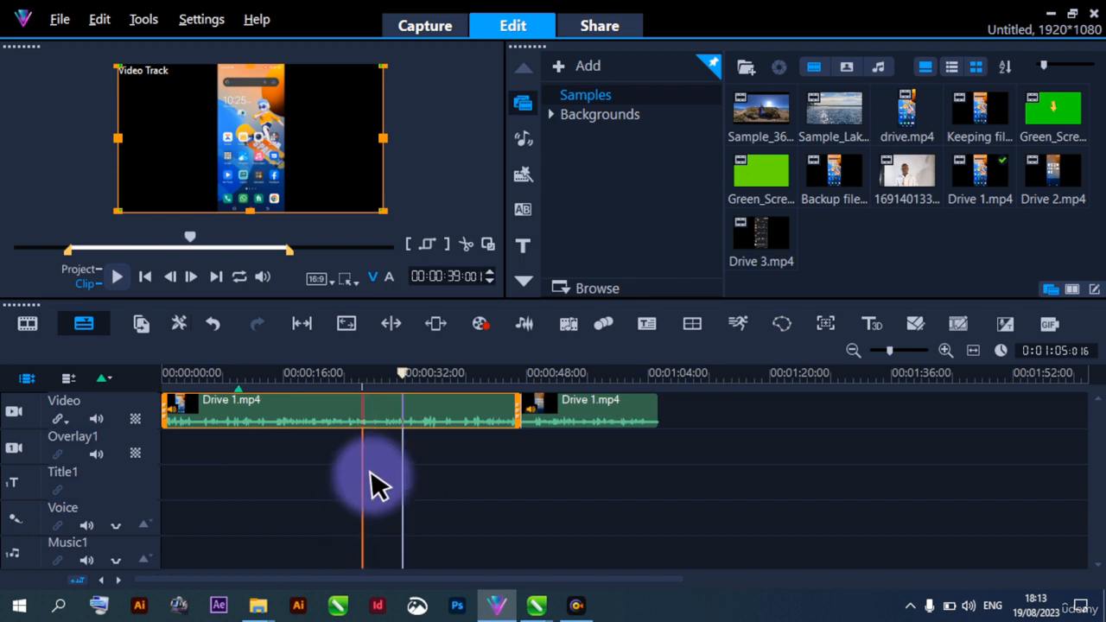
pyautogui.click(362, 377)
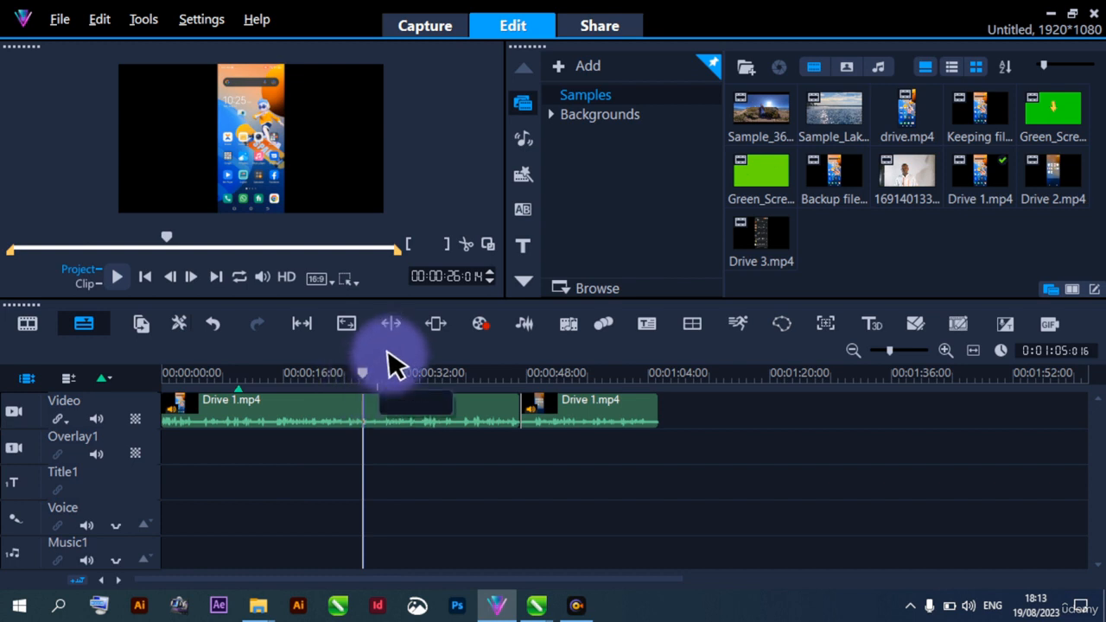
pyautogui.press('space')
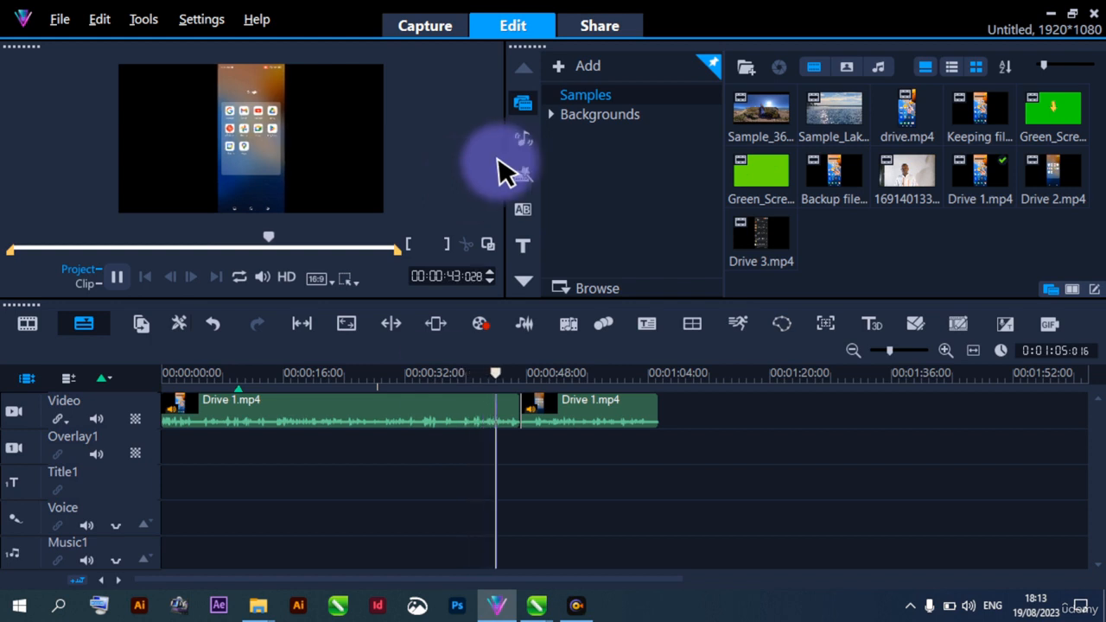
pyautogui.click(447, 388)
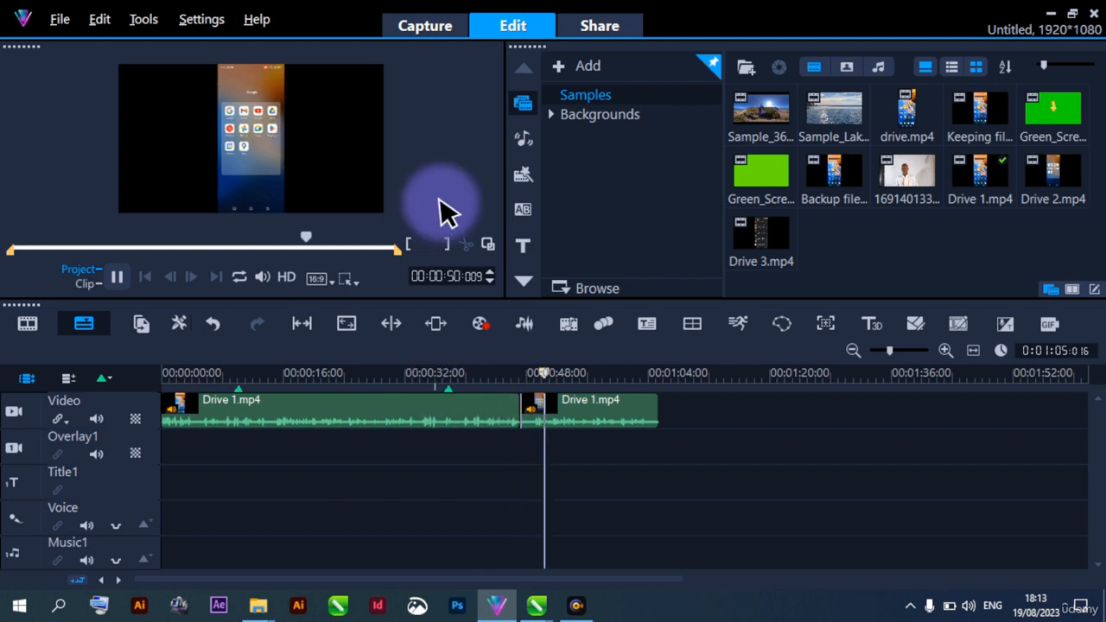
pyautogui.press('space')
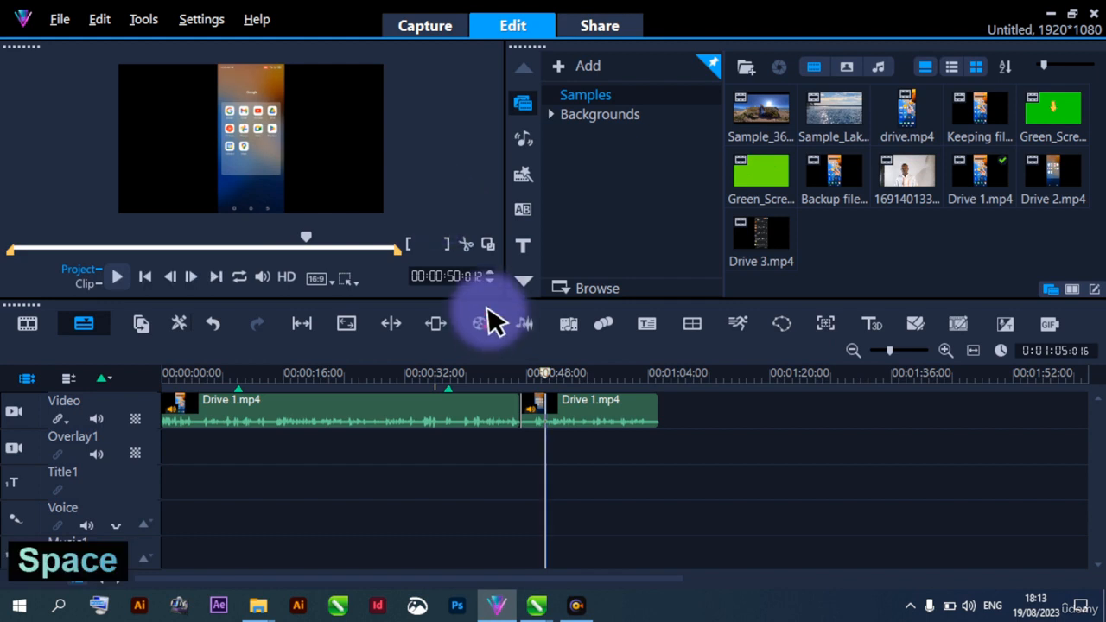
# Play the first Drive 1.mp4 segment from about 33 seconds and trim its end with a mark-out point at 00:00:51:018
pyautogui.click(412, 459)
pyautogui.moveTo(411, 449)
pyautogui.mouseDown()
pyautogui.moveTo(423, 449)
pyautogui.moveTo(420, 432)
pyautogui.mouseUp()
pyautogui.click(420, 426)
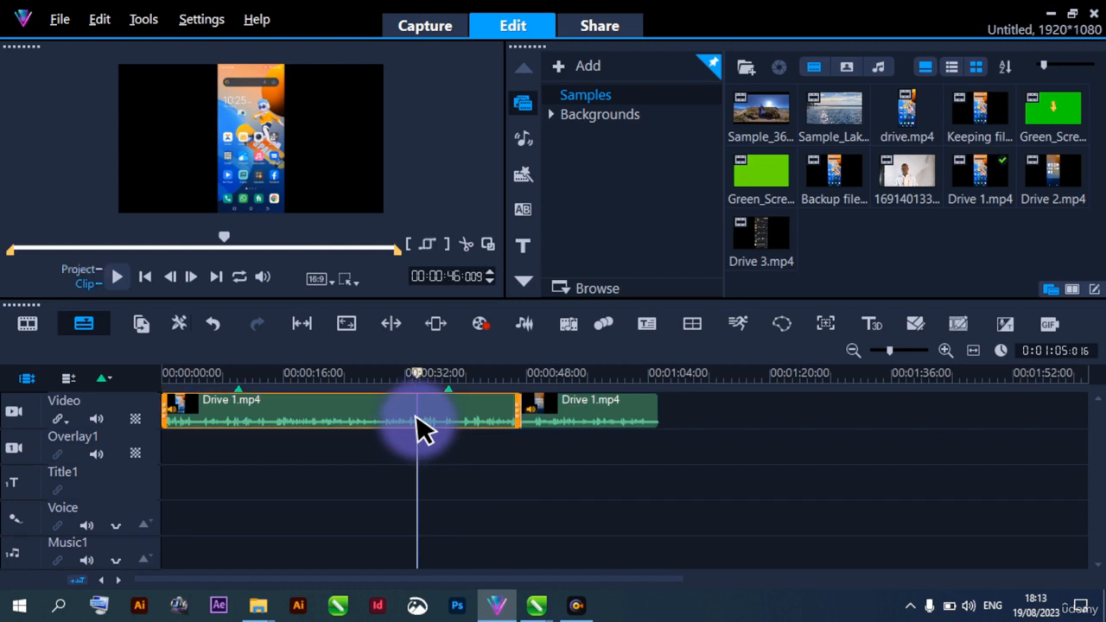
pyautogui.press('space')
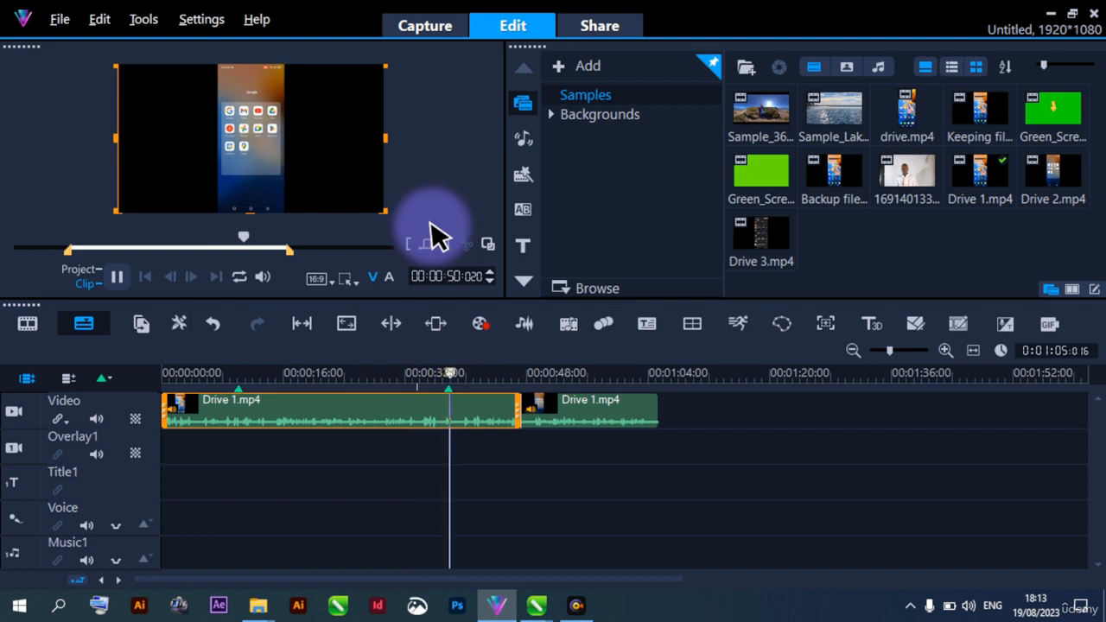
pyautogui.press('space')
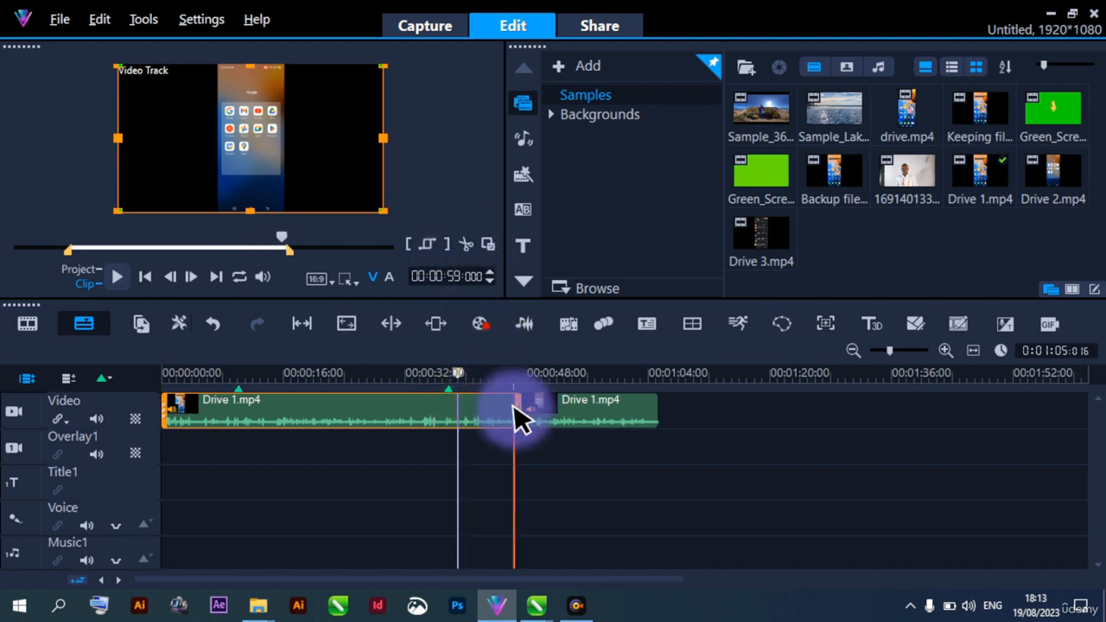
pyautogui.click(446, 245)
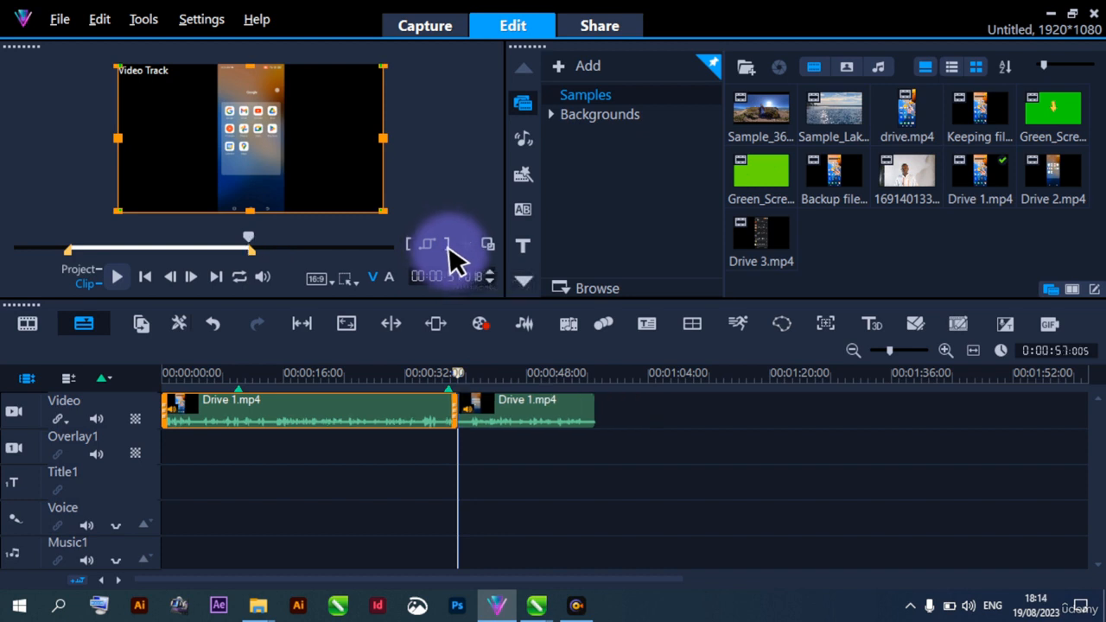
# Play across the cut between the two Drive 1.mp4 segments from about 34 and 33 seconds through to the end
pyautogui.click(423, 446)
pyautogui.press('space')
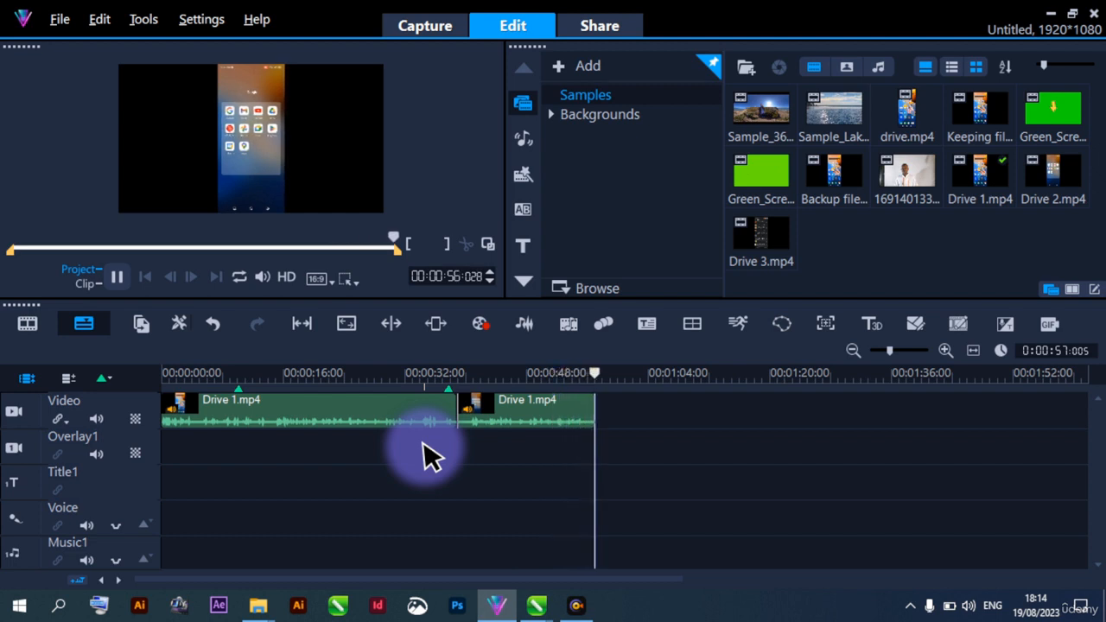
pyautogui.click(424, 452)
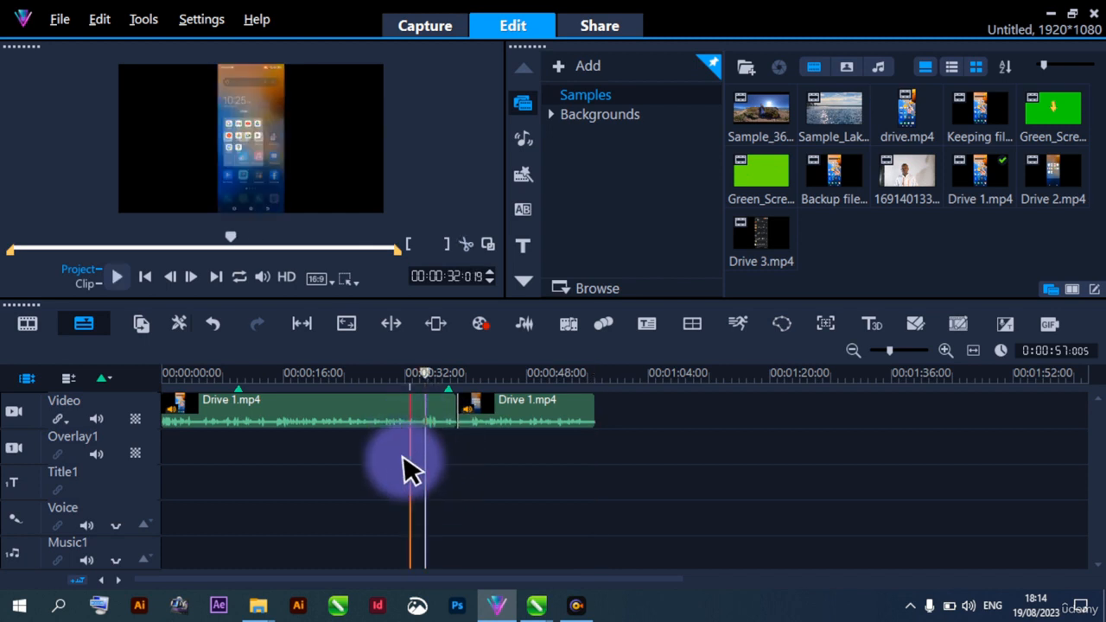
pyautogui.click(417, 448)
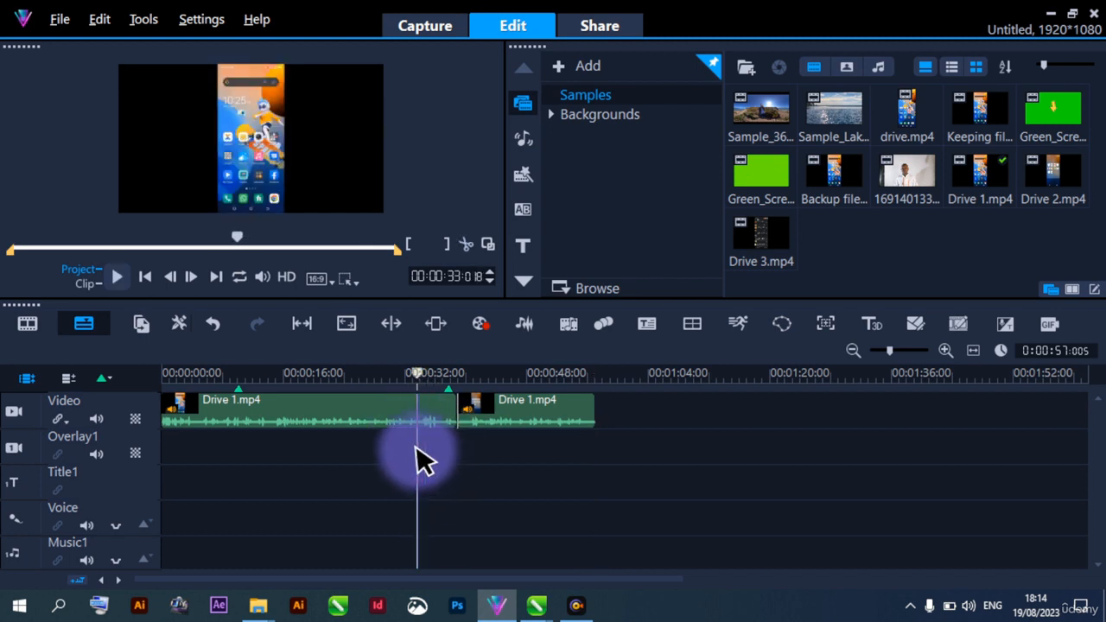
pyautogui.press('space')
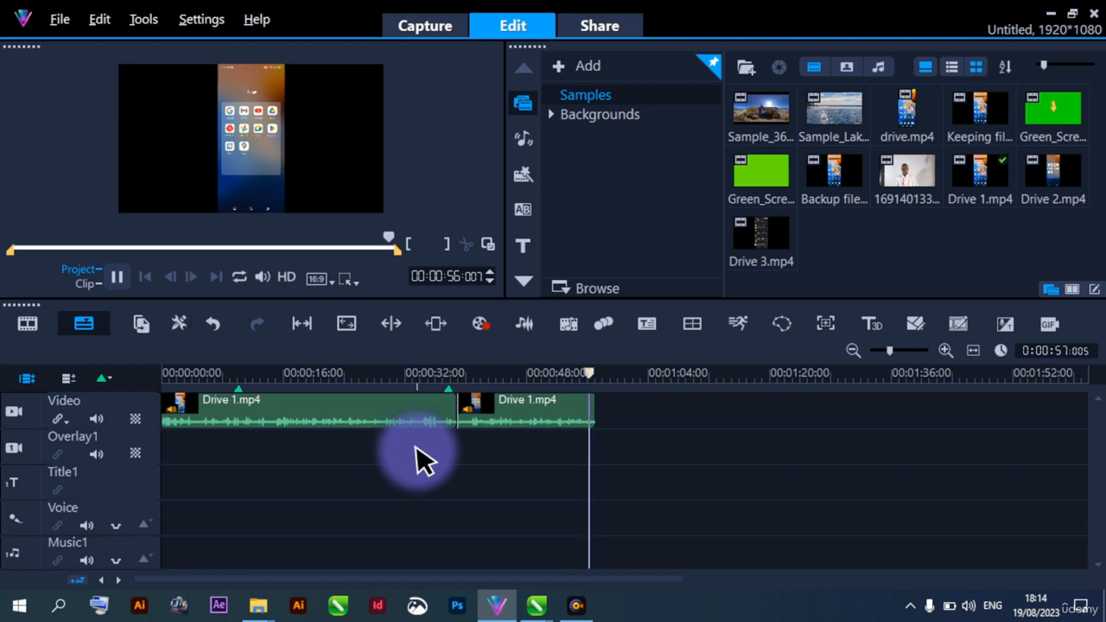
pyautogui.click(417, 458)
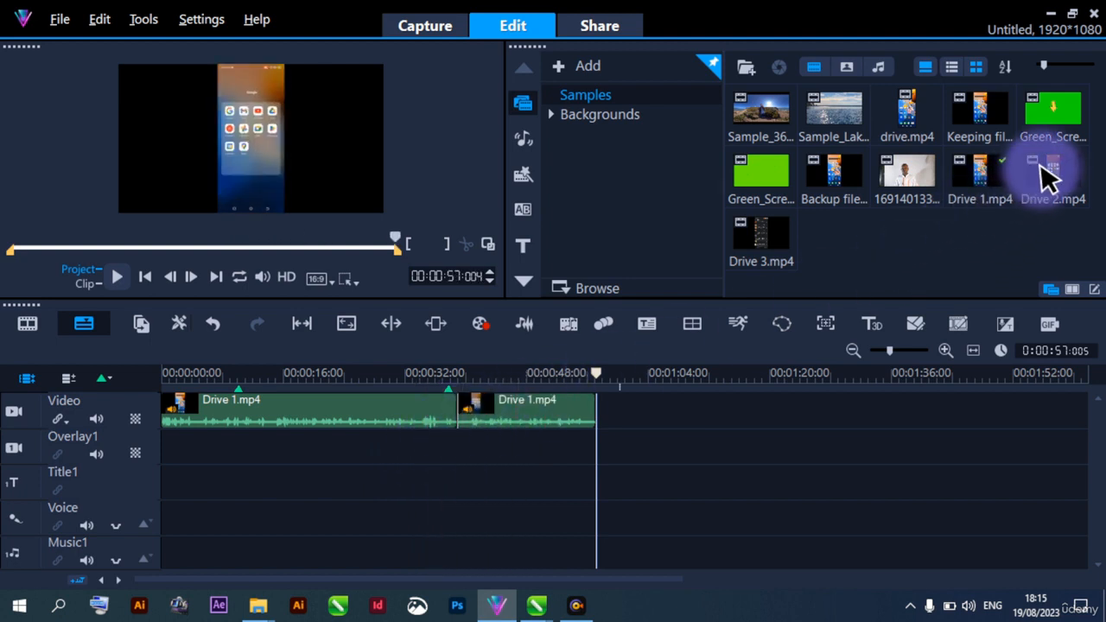
# Add Drive 2.mp4 to the video track directly after the last Drive 1.mp4 segment and preview its first seconds
pyautogui.moveTo(1047, 176); pyautogui.dragTo(815, 427)
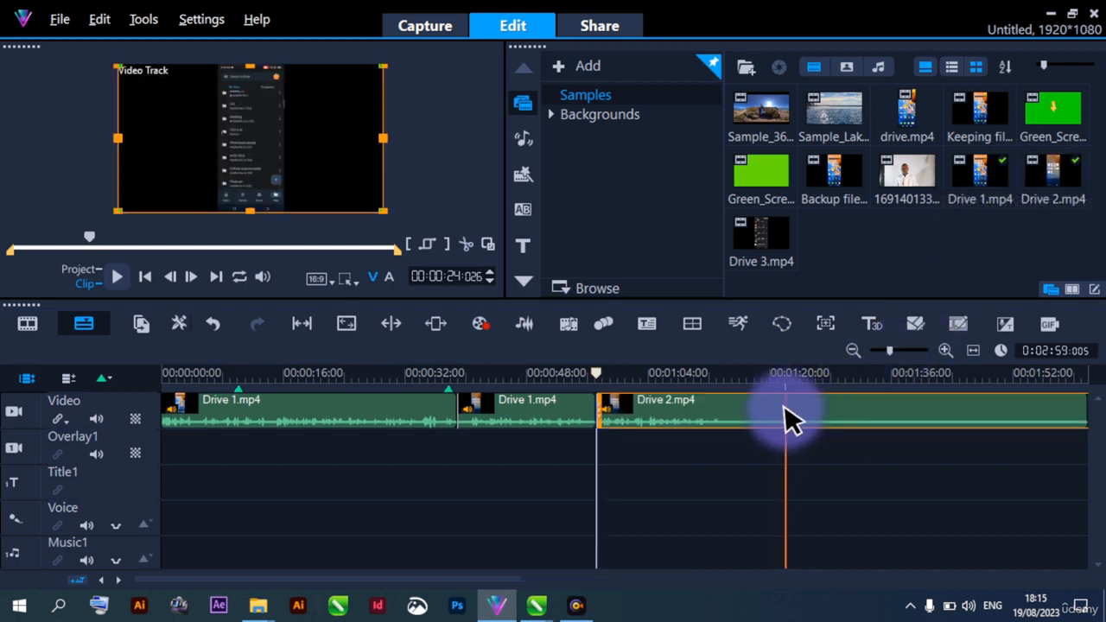
pyautogui.scroll(-5, 580, 420)
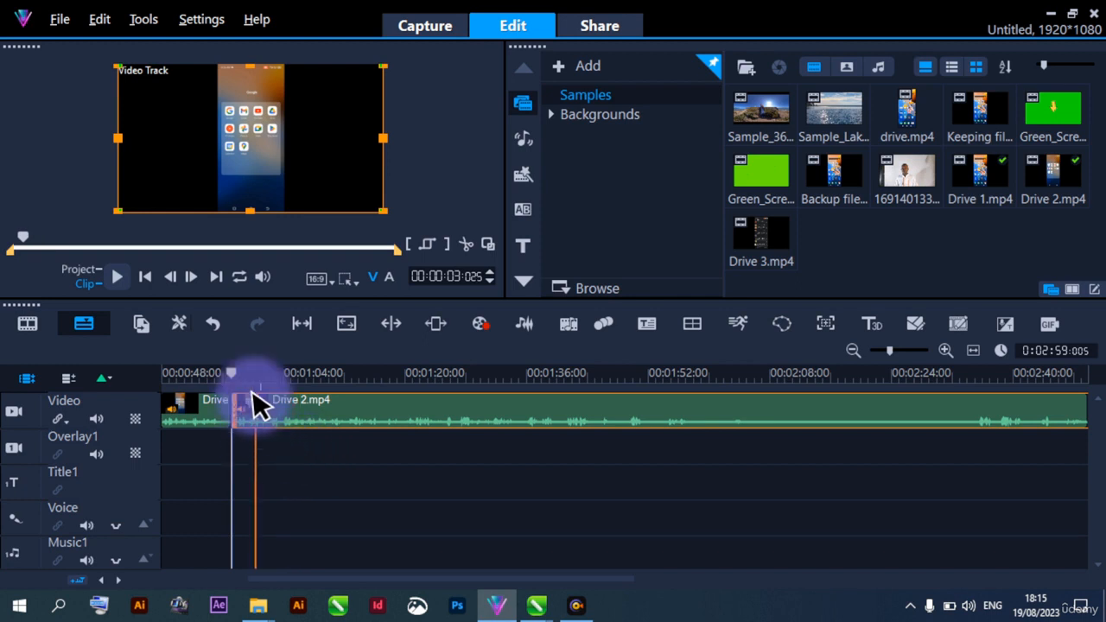
pyautogui.press('space')
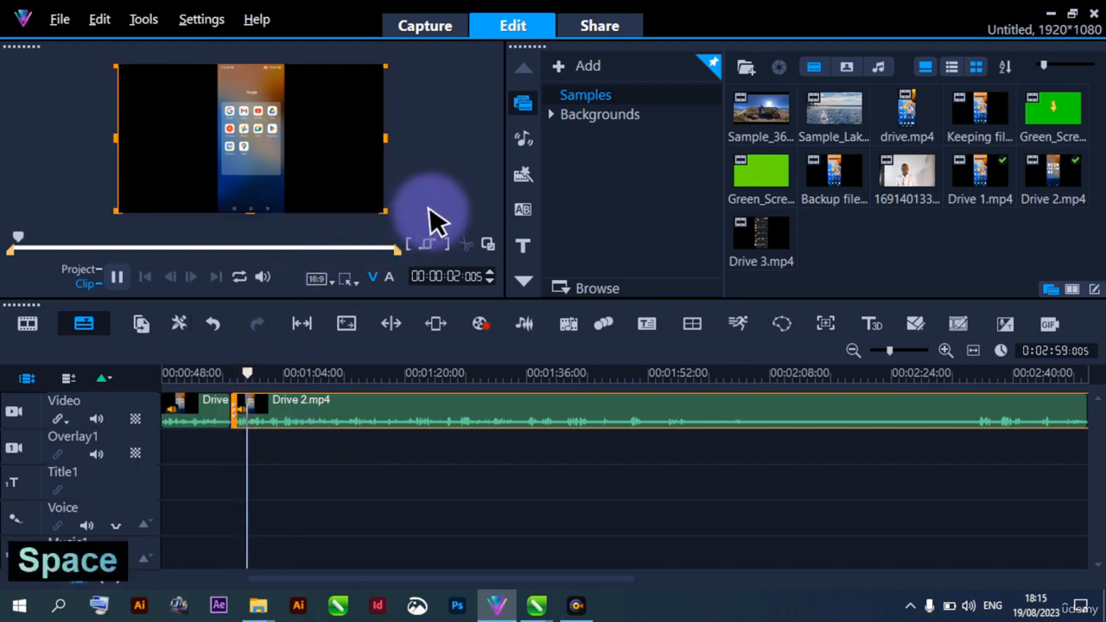
pyautogui.press('space')
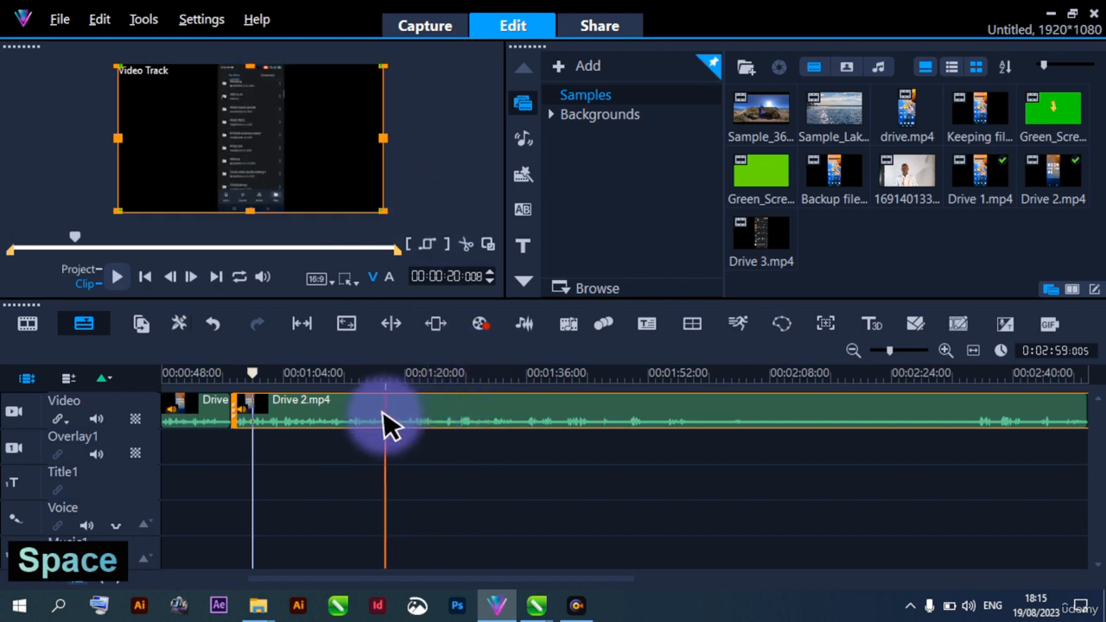
# Set the audio volume of Drive 2.mp4 to 300 and return the playhead to the clip's start
pyautogui.doubleClick(382, 420)
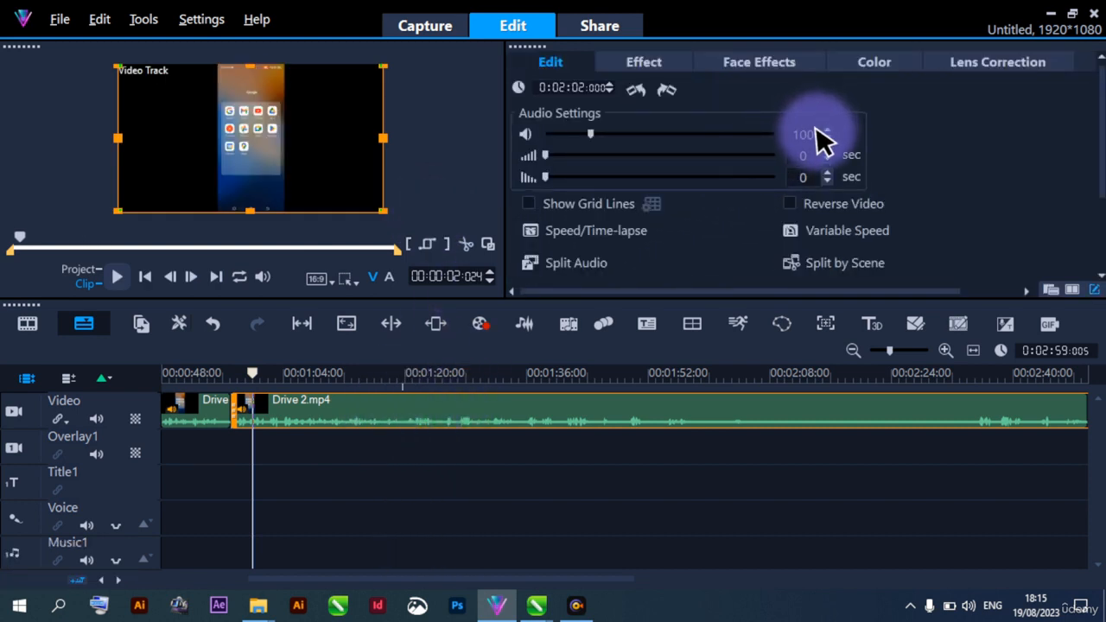
pyautogui.moveTo(821, 135); pyautogui.dragTo(779, 140)
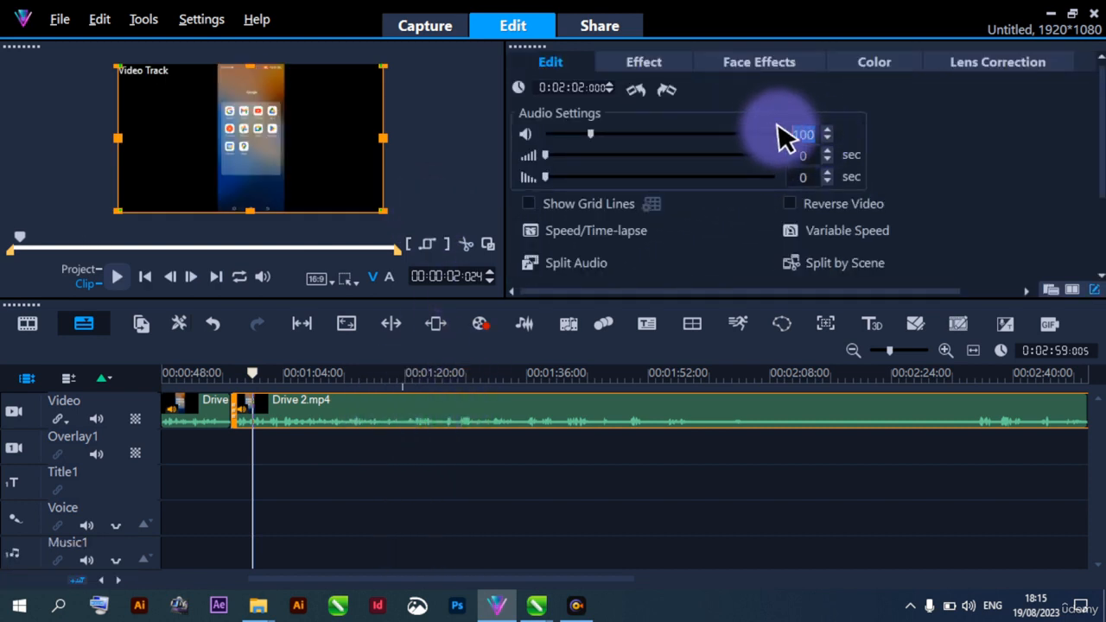
pyautogui.write('300')
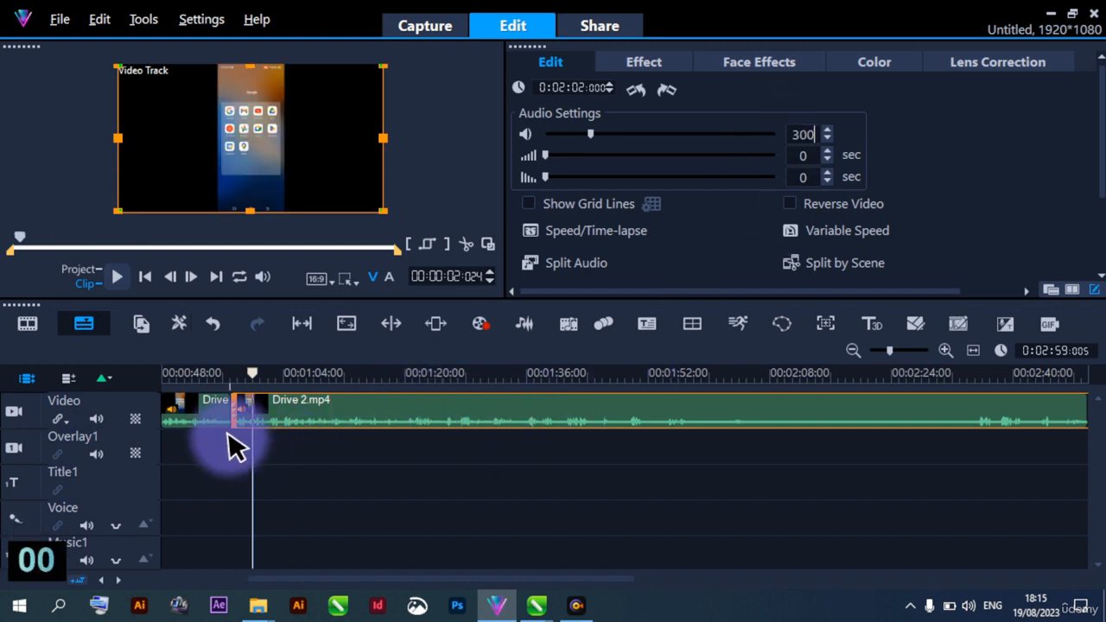
pyautogui.click(226, 435)
pyautogui.click(243, 410)
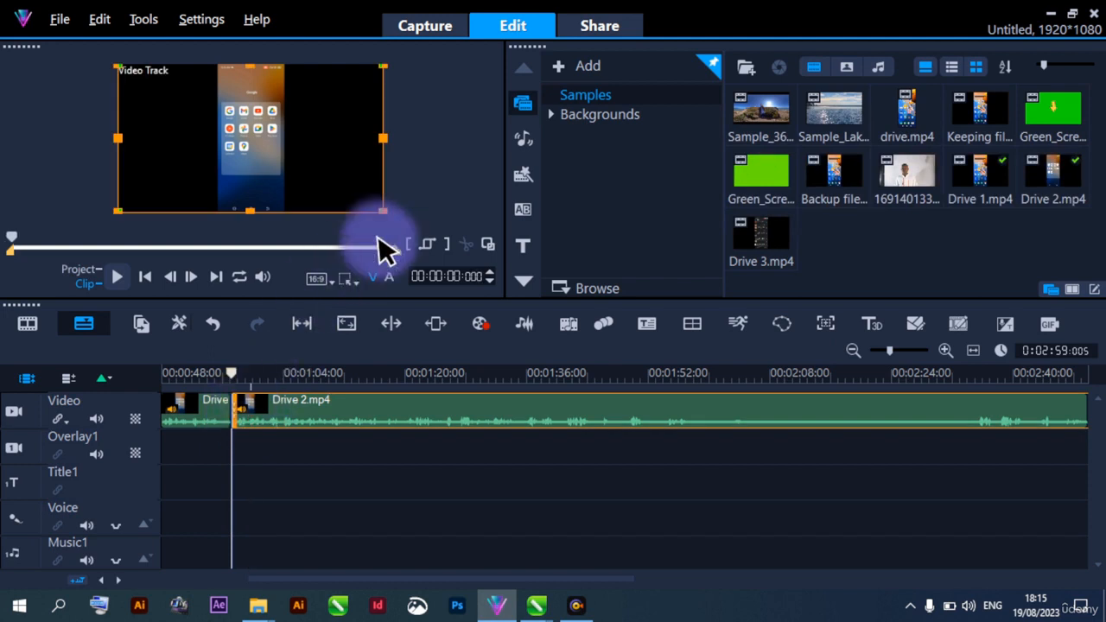
# Play the opening of Drive 2.mp4 and trim its start with a mark-in point at 00:00:00:024
pyautogui.press('space')
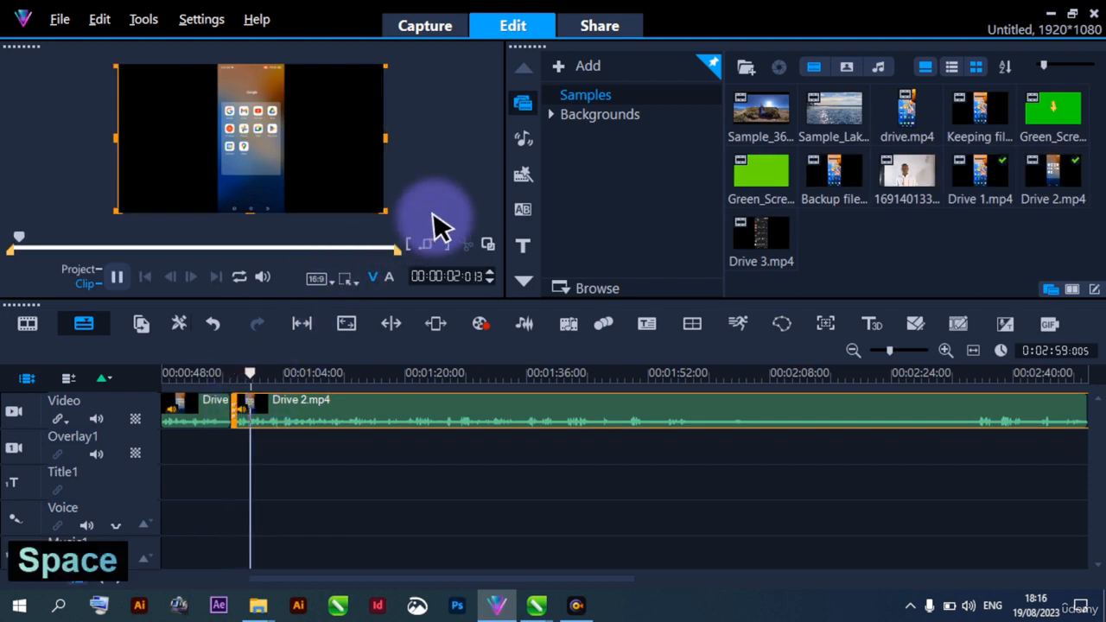
pyautogui.press('space')
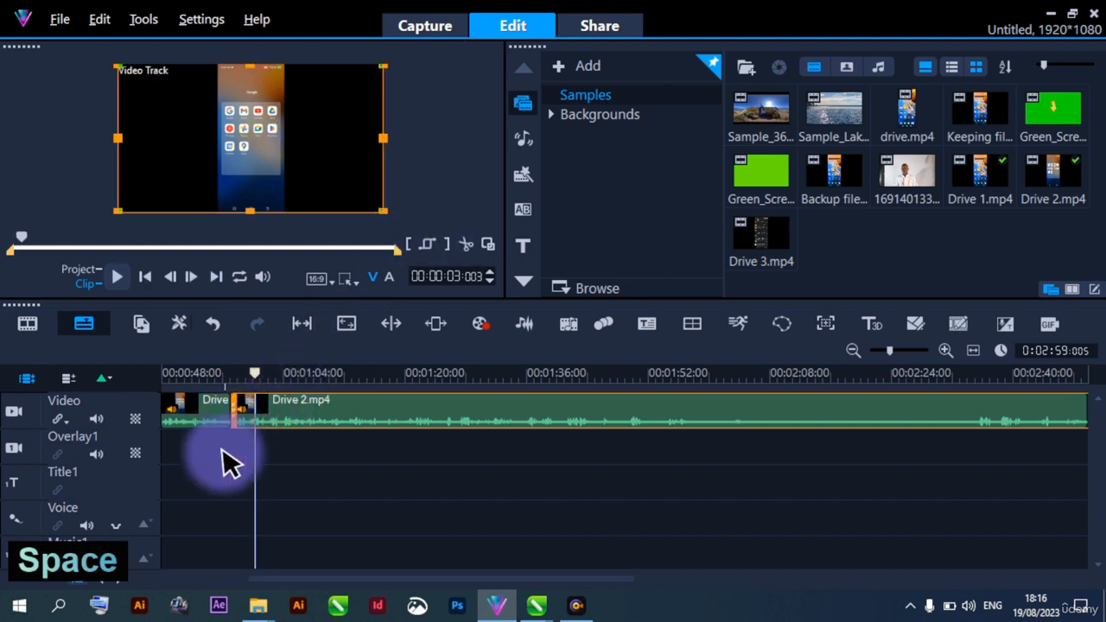
pyautogui.click(217, 451)
pyautogui.click(249, 423)
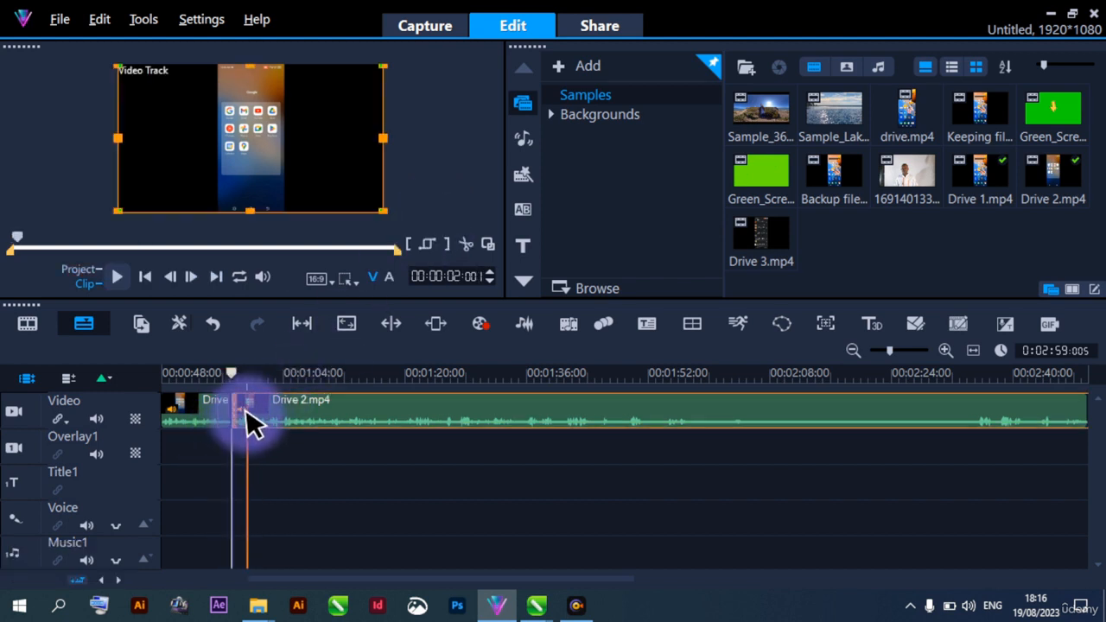
pyautogui.press('space')
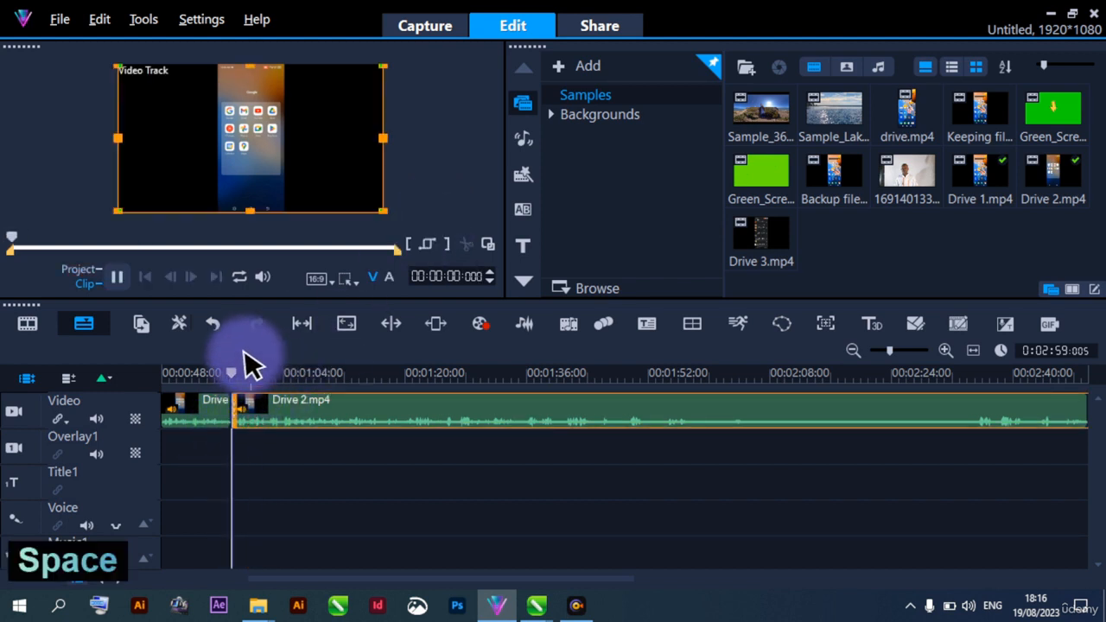
pyautogui.press('space')
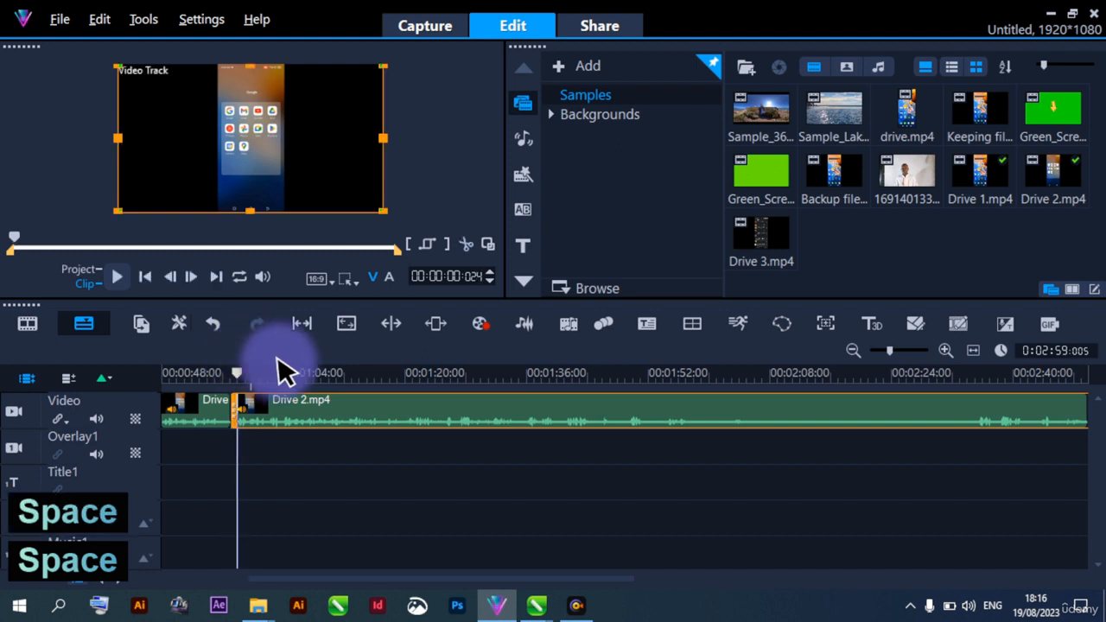
pyautogui.click(411, 248)
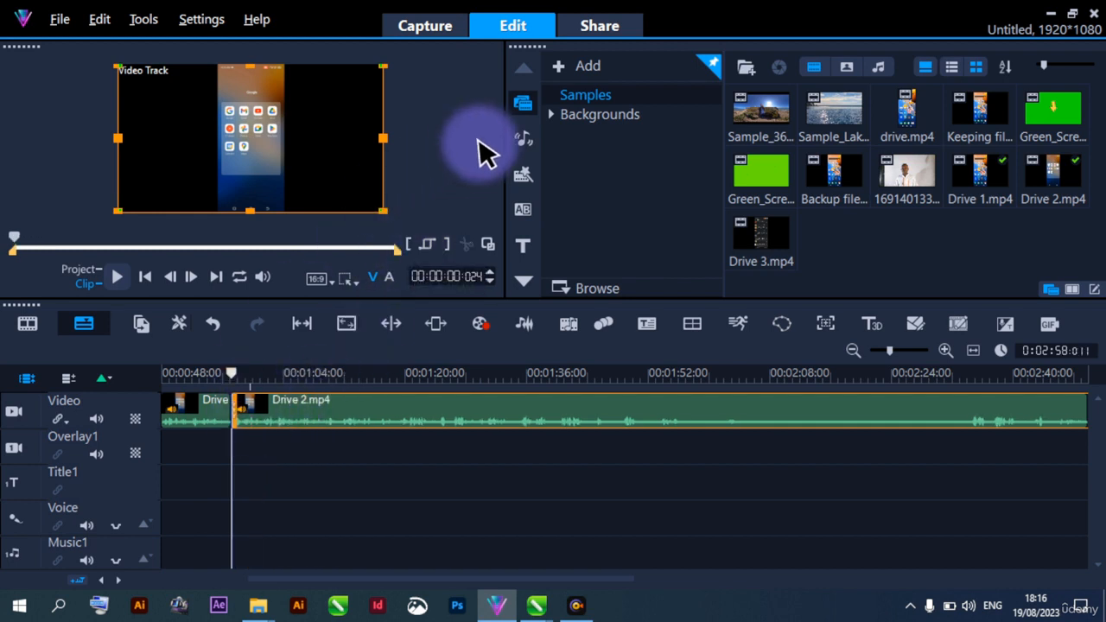
# Review Drive 2.mp4, add a timeline marker at about 1:38 of the clip and split the clip there
pyautogui.press('space')
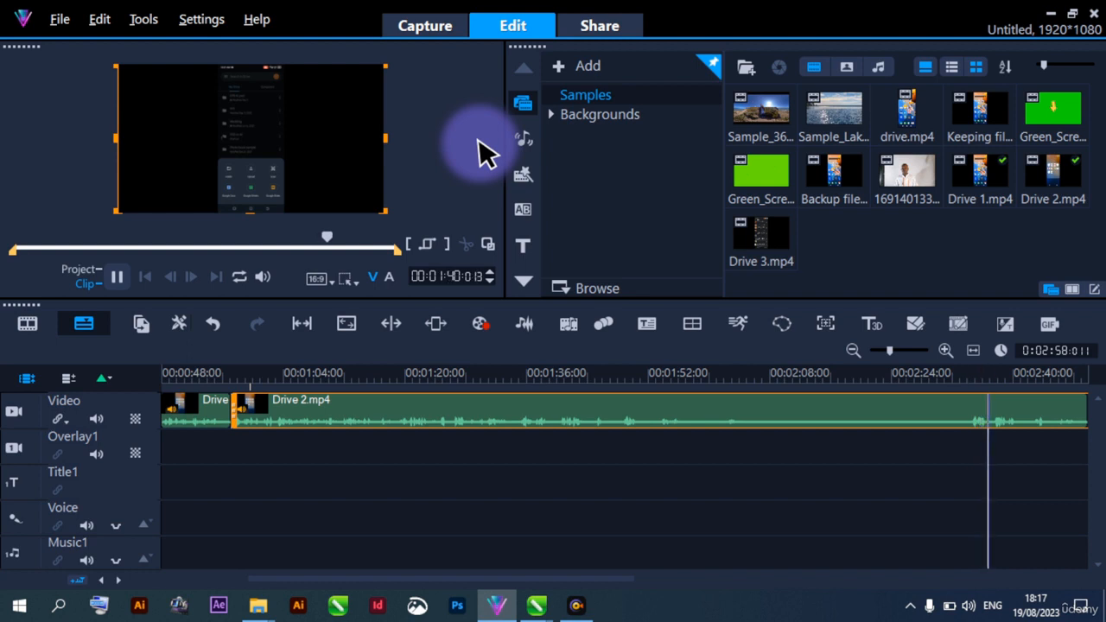
pyautogui.press('space')
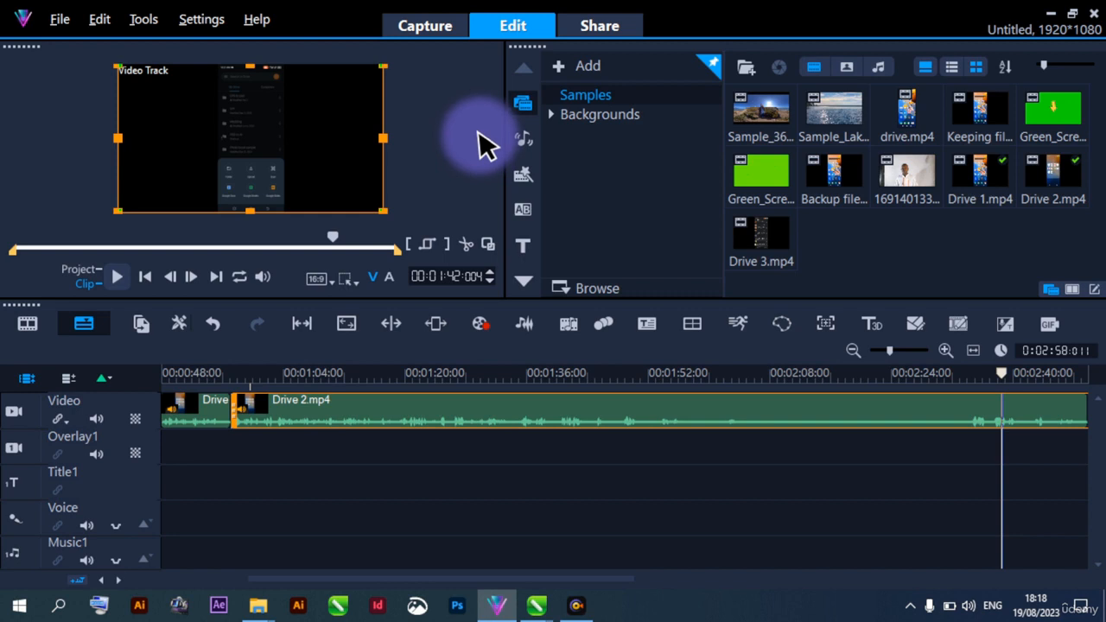
pyautogui.click(929, 413)
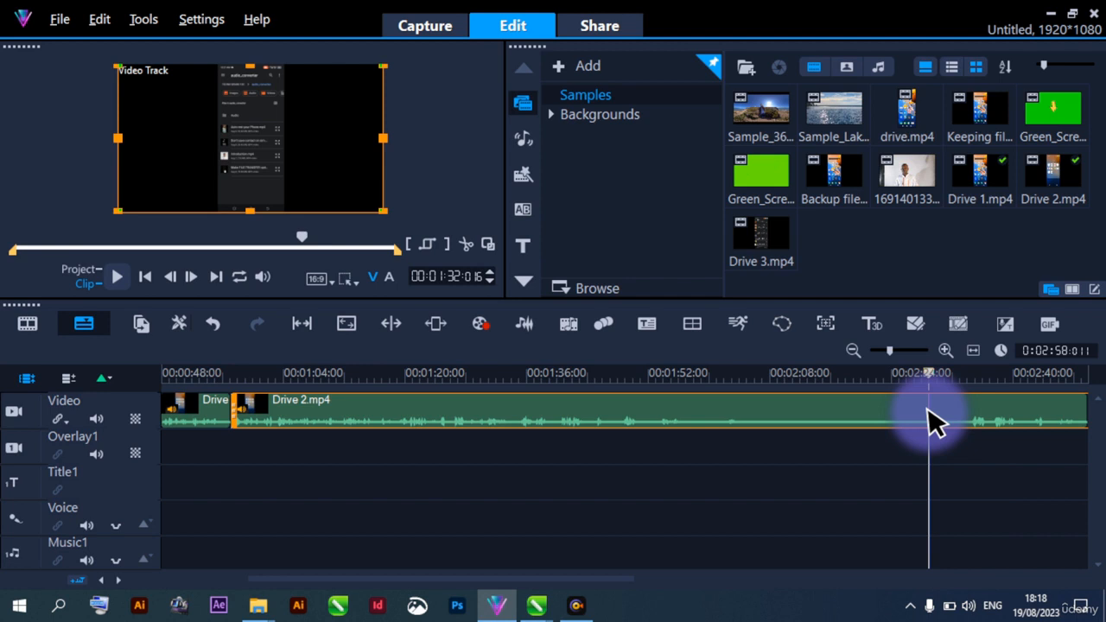
pyautogui.press('space')
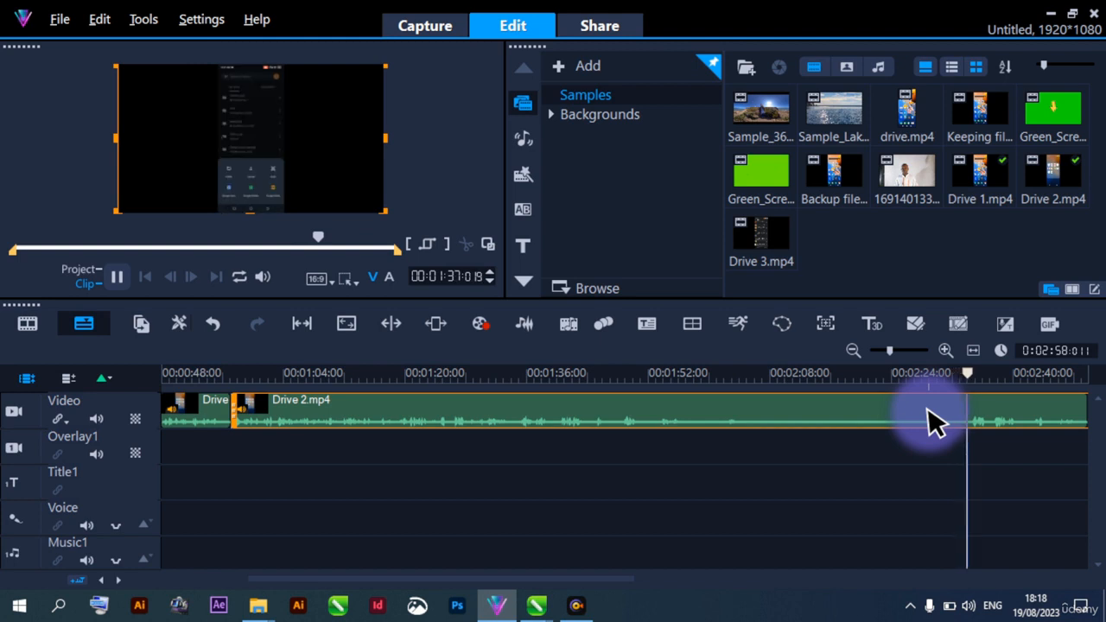
pyautogui.press('space')
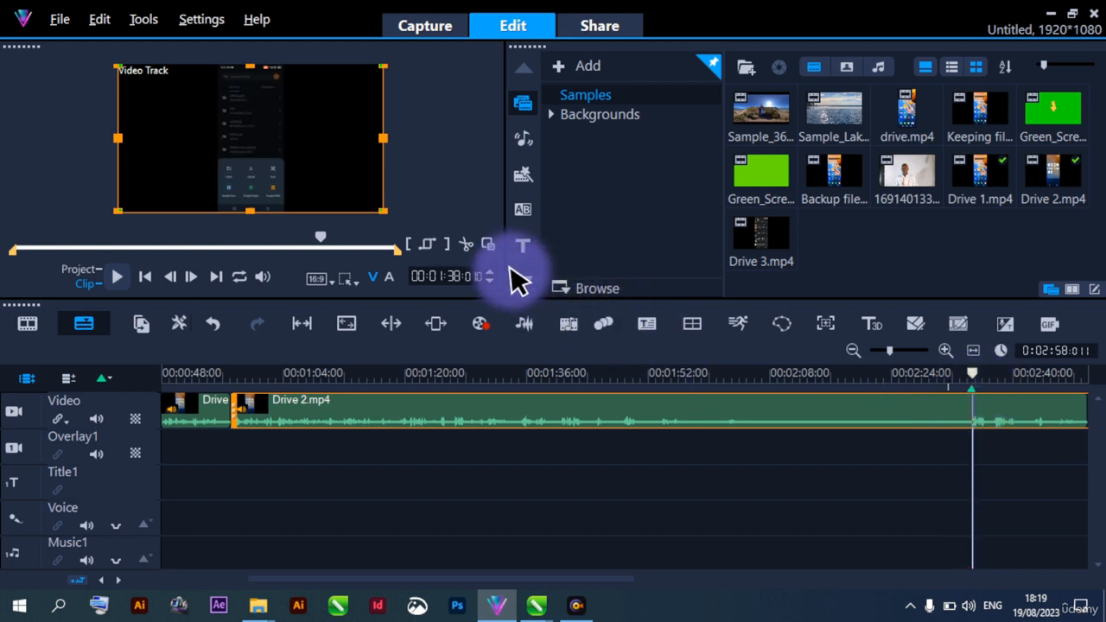
pyautogui.click(467, 250)
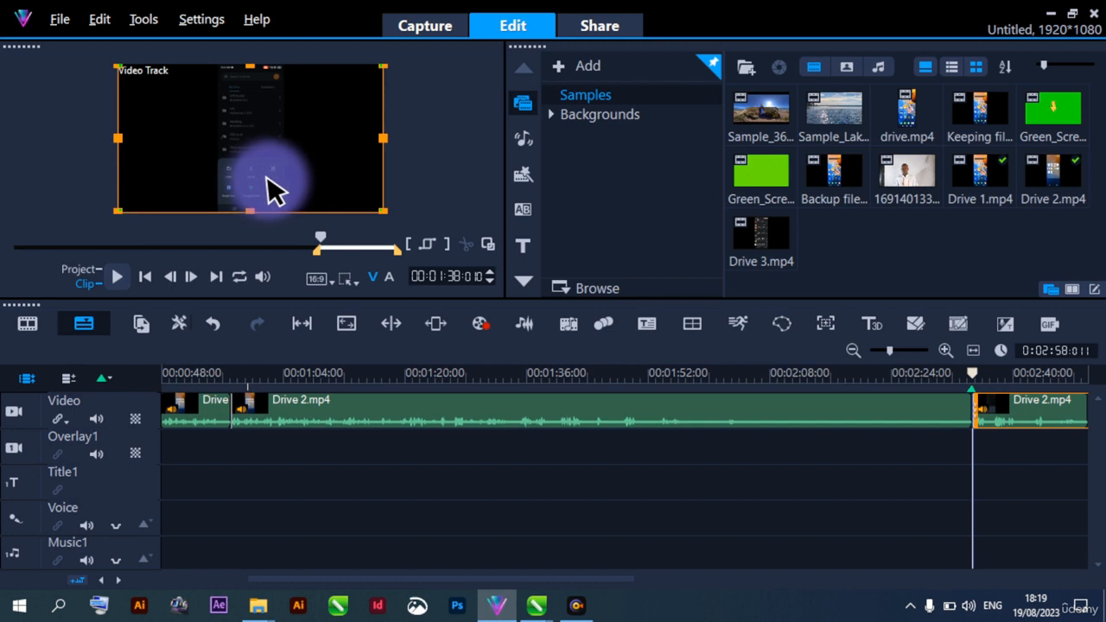
# Play the first Drive 2.mp4 segment to find the start of its unwanted section and split it at 00:00:37:016 of the clip
pyautogui.click(424, 416)
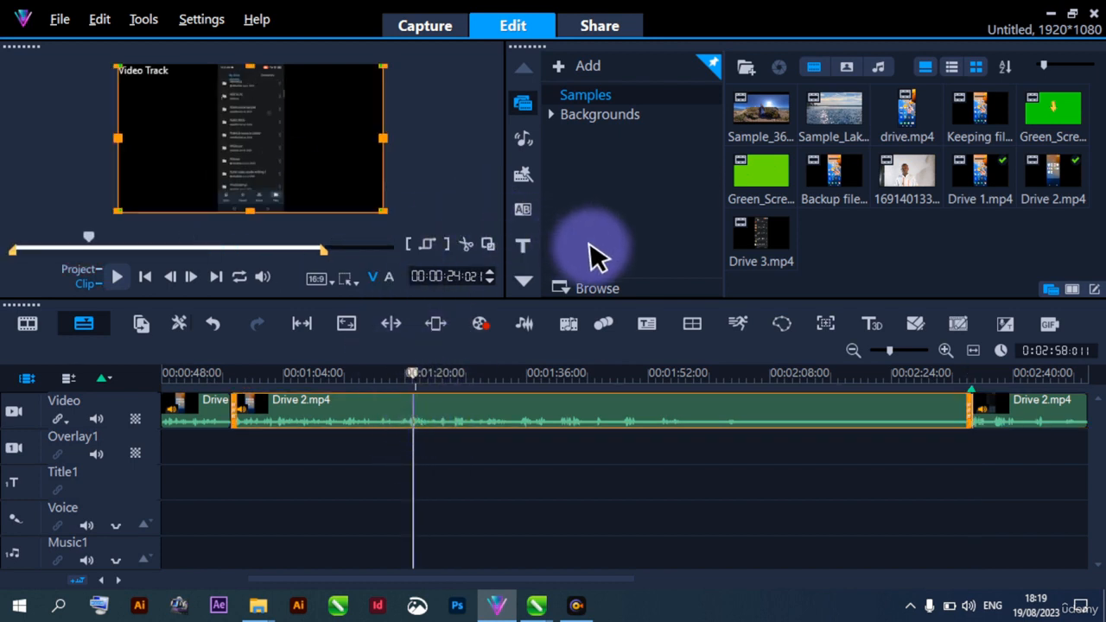
pyautogui.press('space')
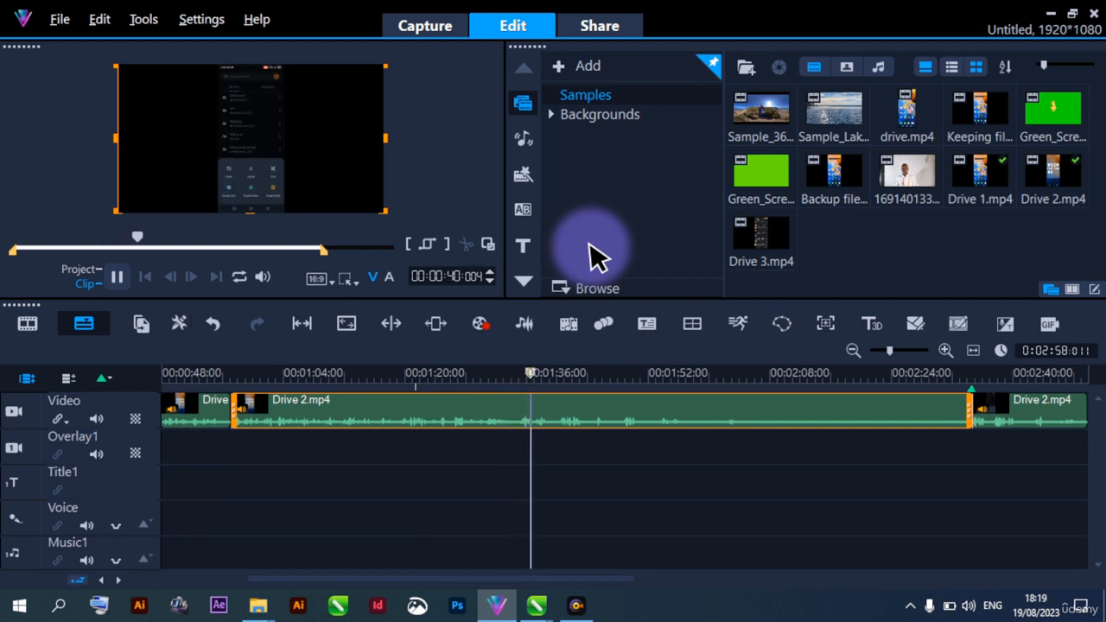
pyautogui.press('space')
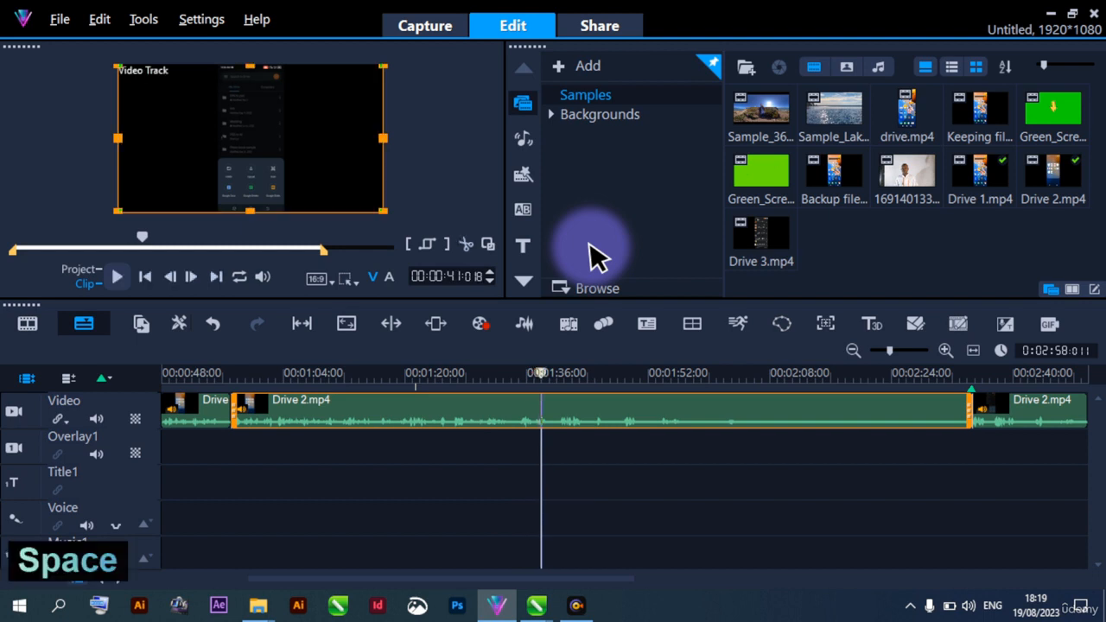
pyautogui.moveTo(495, 447); pyautogui.dragTo(499, 447)
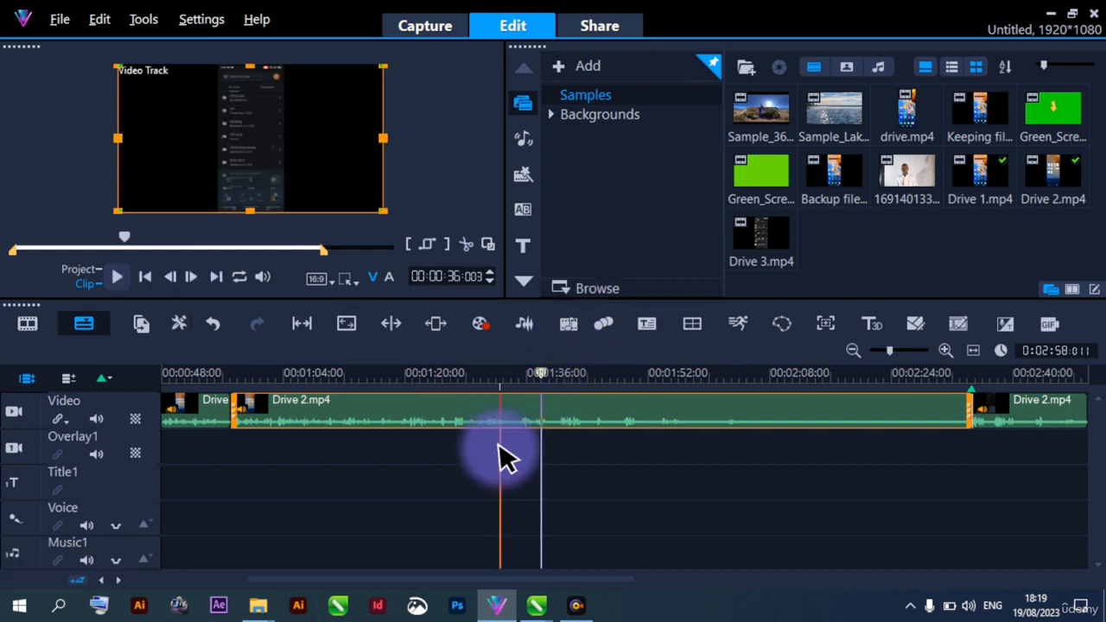
pyautogui.press('space')
pyautogui.press('space')
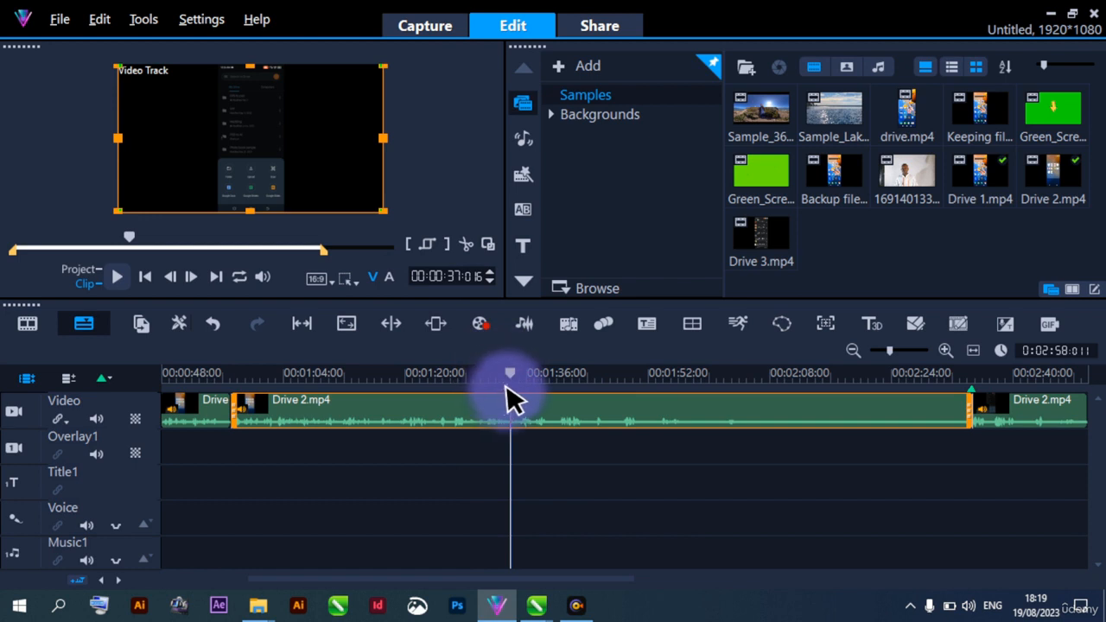
pyautogui.click(467, 246)
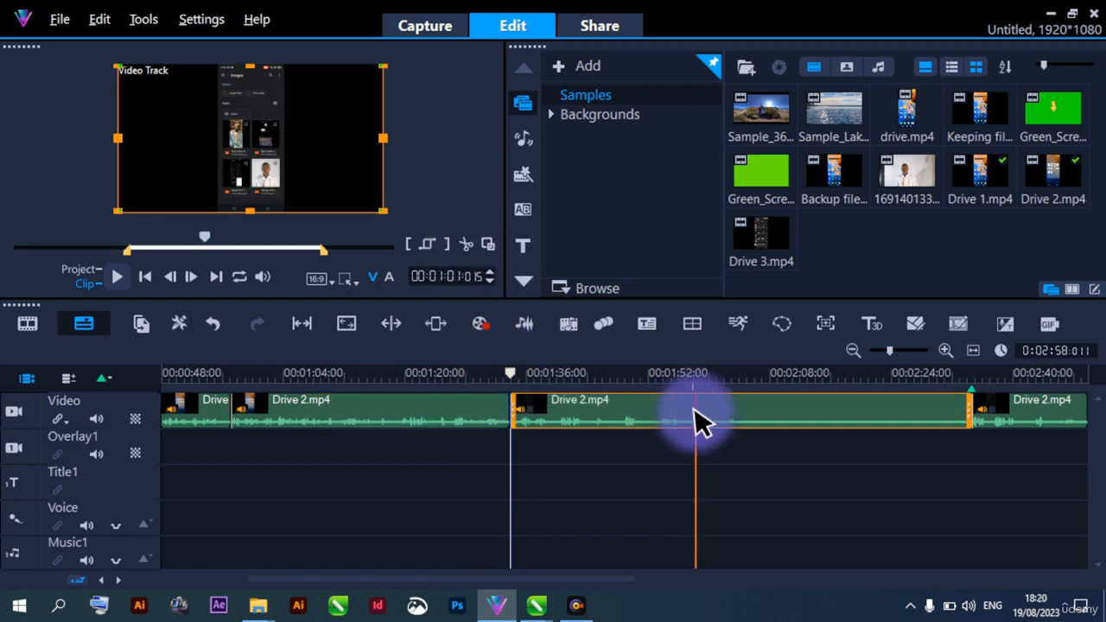
# Move the middle Drive 2.mp4 segment off the video track onto Overlay1 and disable that overlay track, keeping the title track enabled
pyautogui.moveTo(725, 423); pyautogui.dragTo(623, 445)
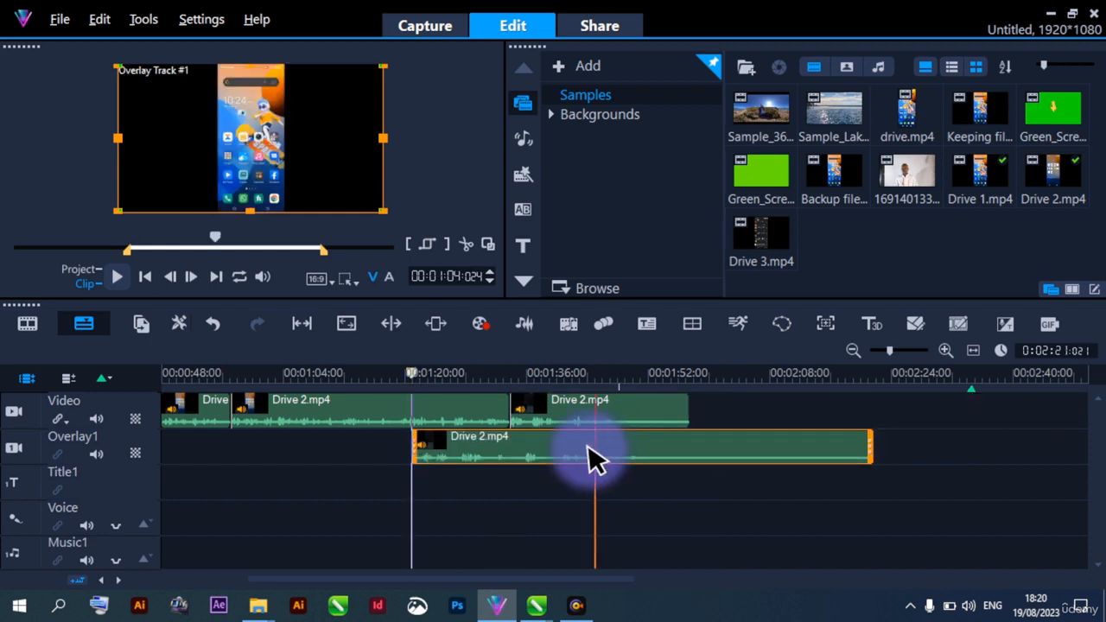
pyautogui.click(18, 443)
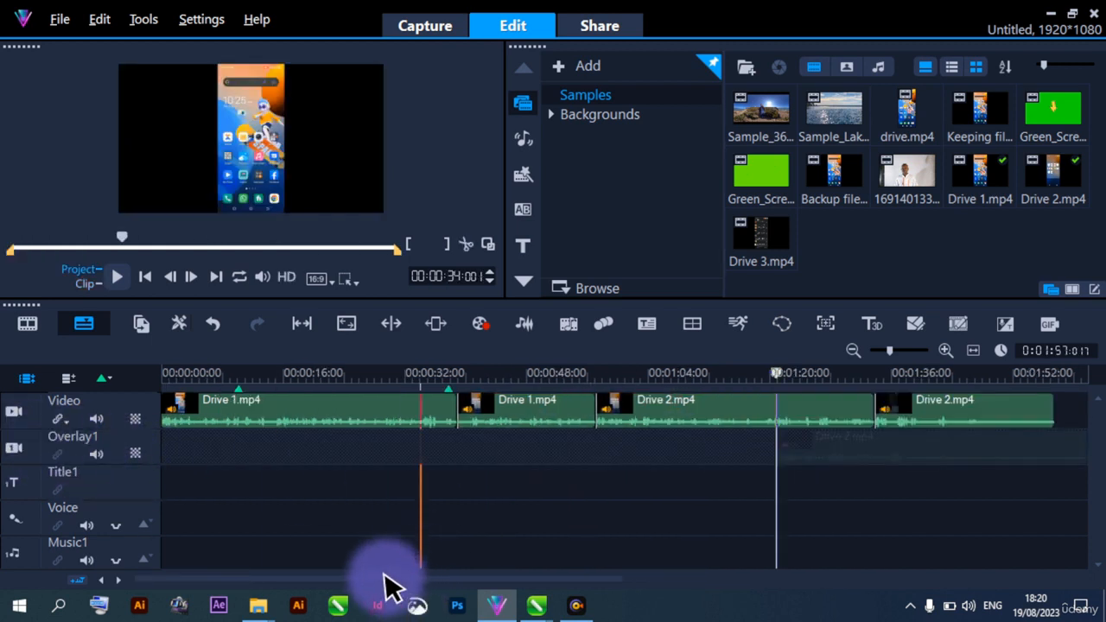
pyautogui.moveTo(383, 578); pyautogui.dragTo(484, 578)
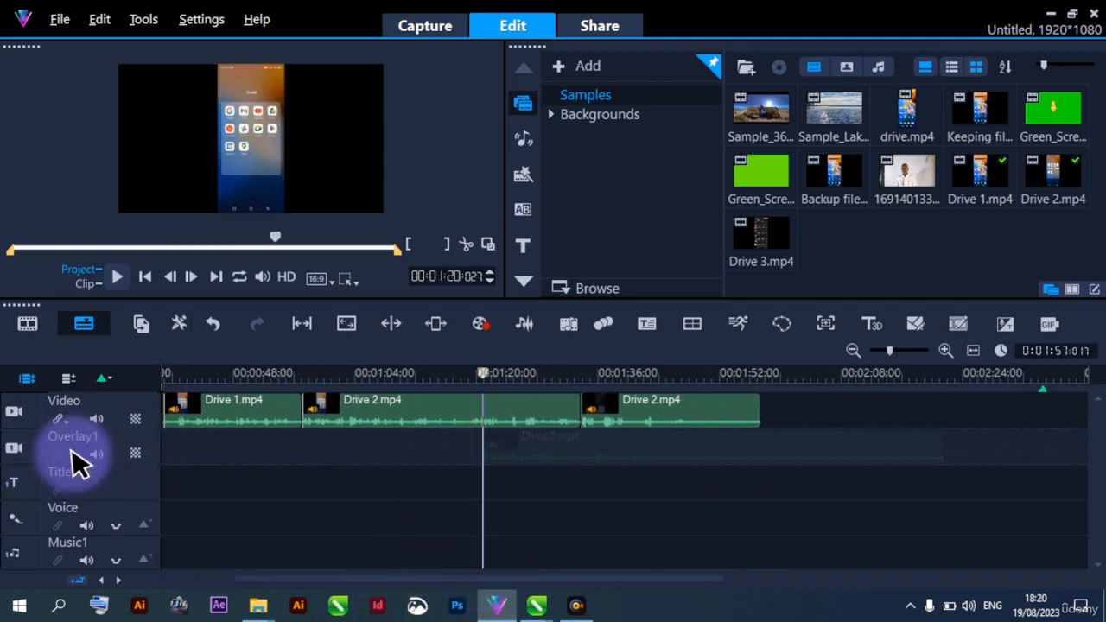
pyautogui.moveTo(258, 576); pyautogui.dragTo(316, 573)
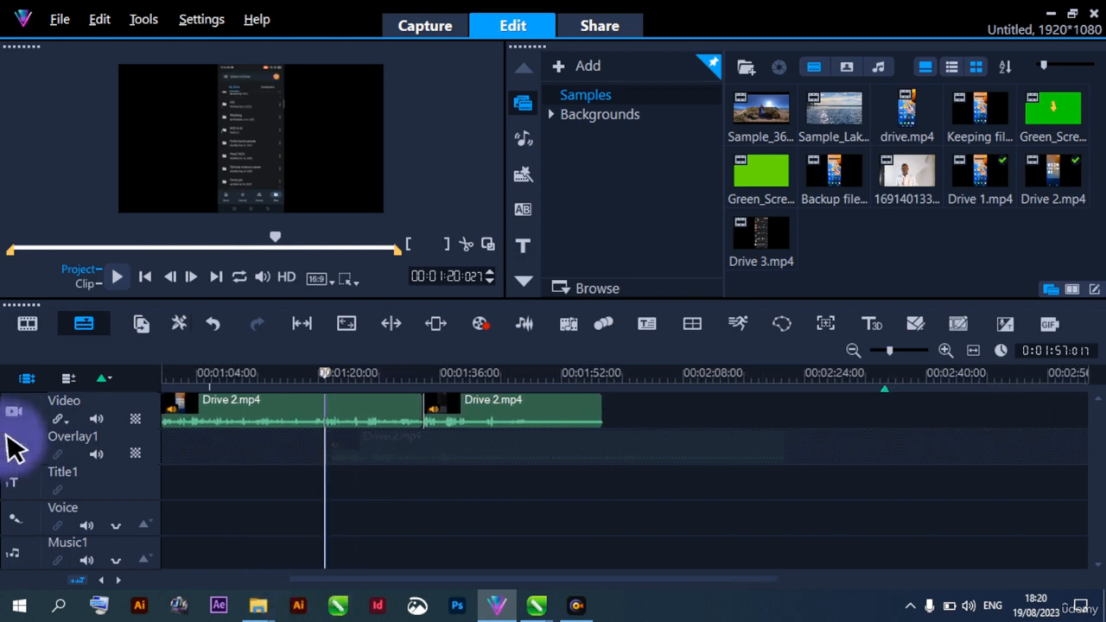
pyautogui.click(15, 477)
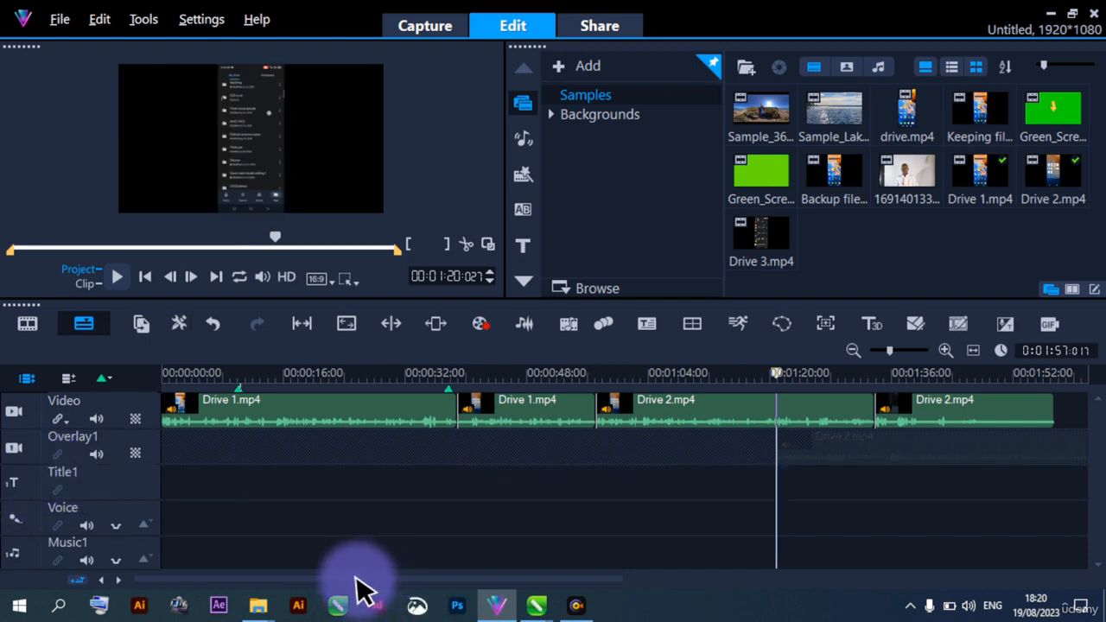
pyautogui.moveTo(358, 579); pyautogui.dragTo(525, 575)
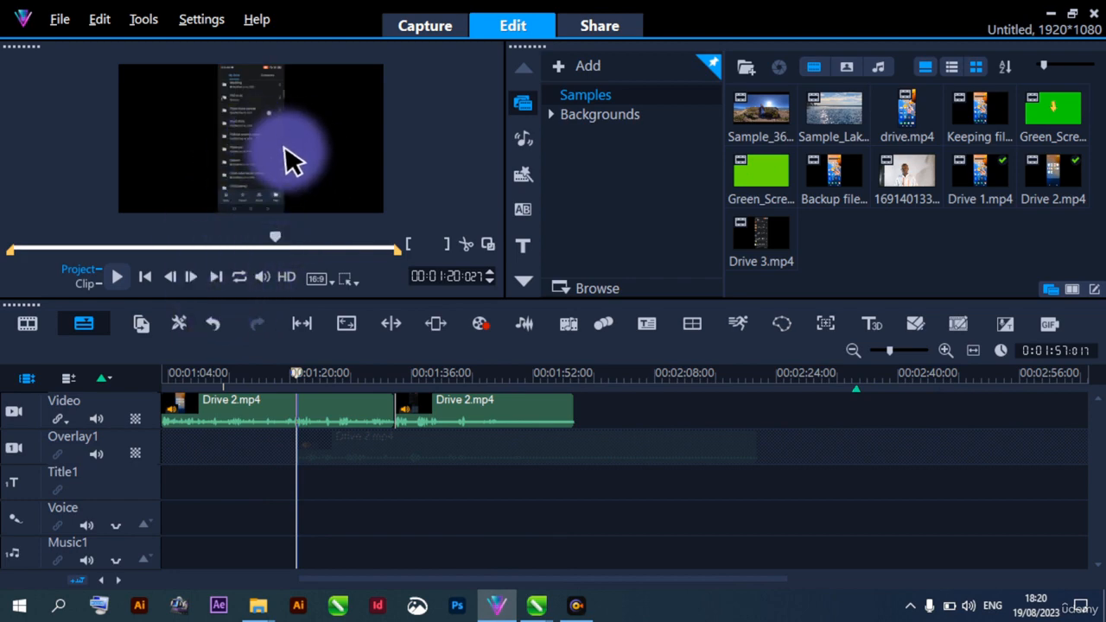
# Play the video track across the join between the two remaining Drive 2.mp4 segments, replaying it from about 1:21
pyautogui.click(289, 473)
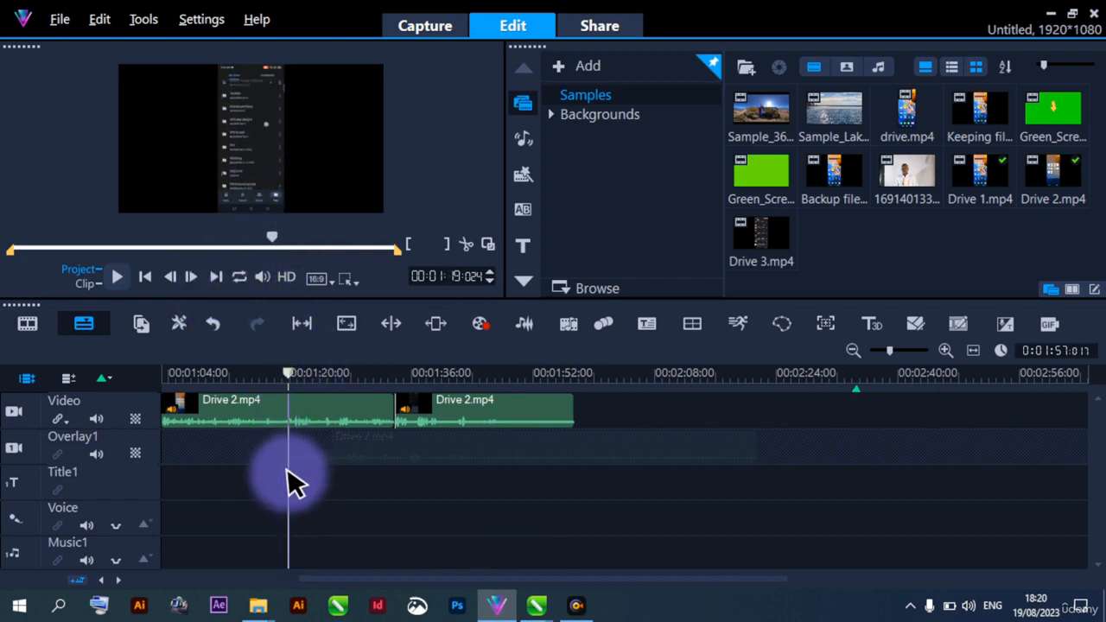
pyautogui.press('space')
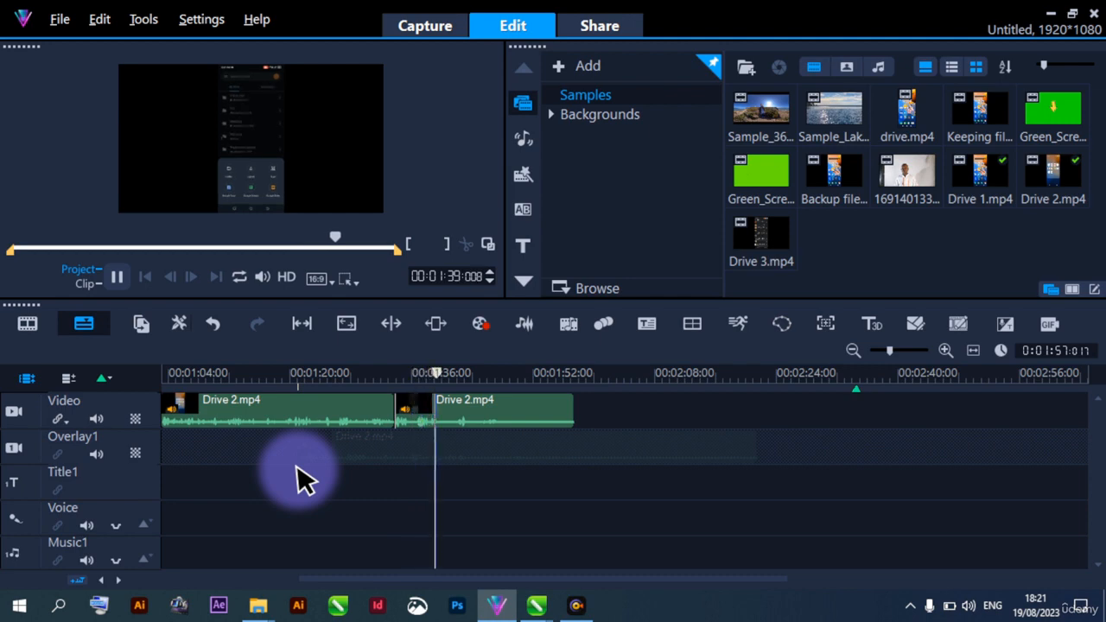
pyautogui.press('space')
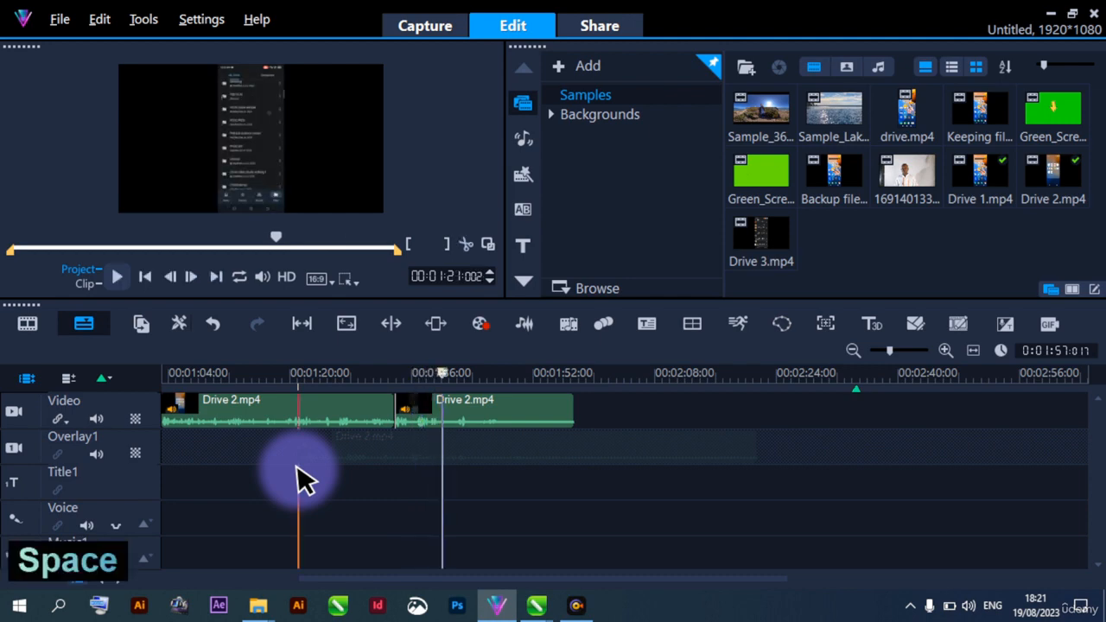
pyautogui.press('space')
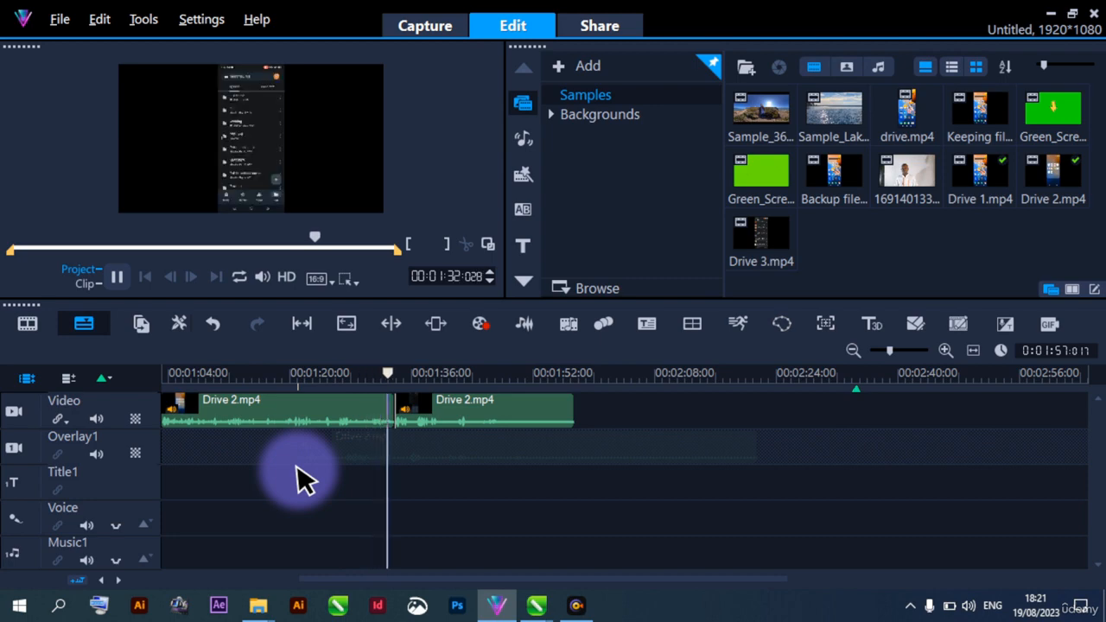
pyautogui.press('space')
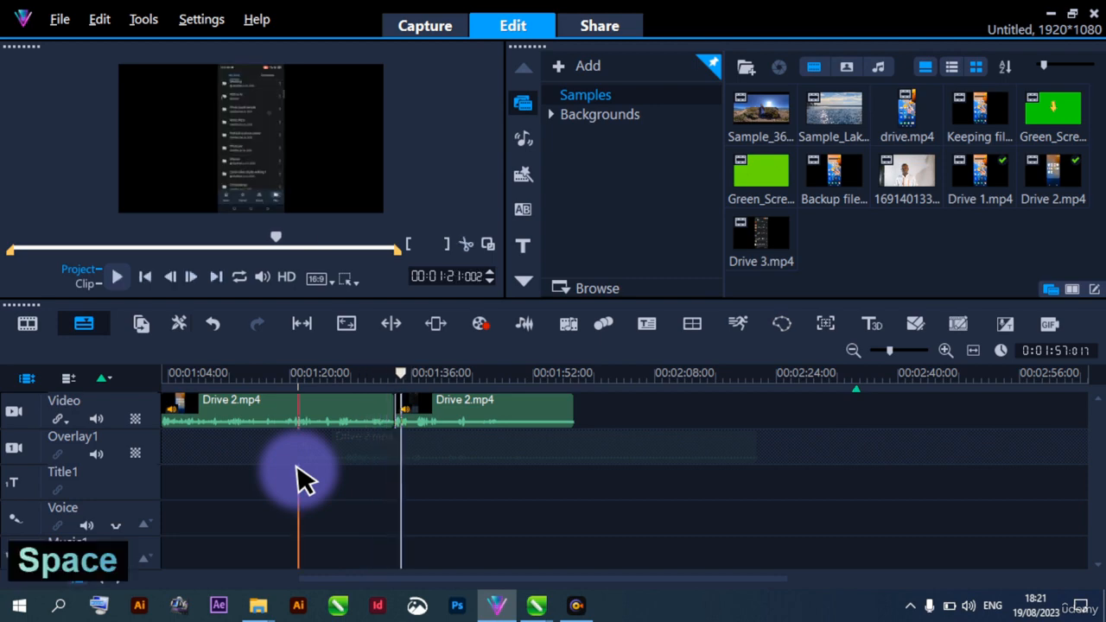
pyautogui.click(390, 476)
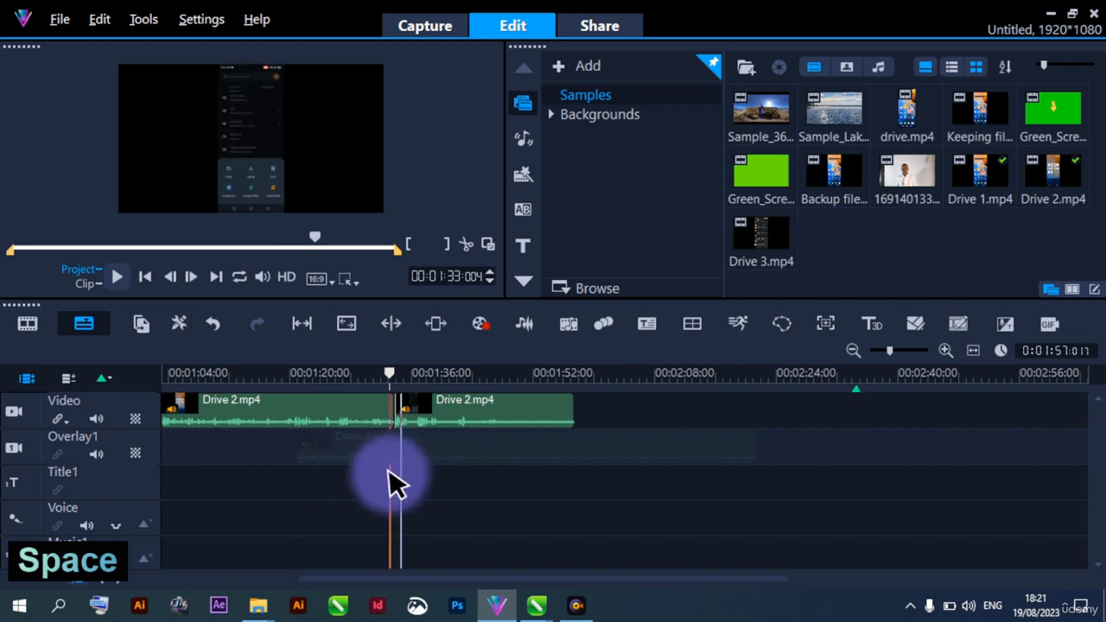
# Trim the start of the last Drive 2.mp4 segment with a mark-in point at 00:01:40:016 and play the segment through
pyautogui.click(422, 420)
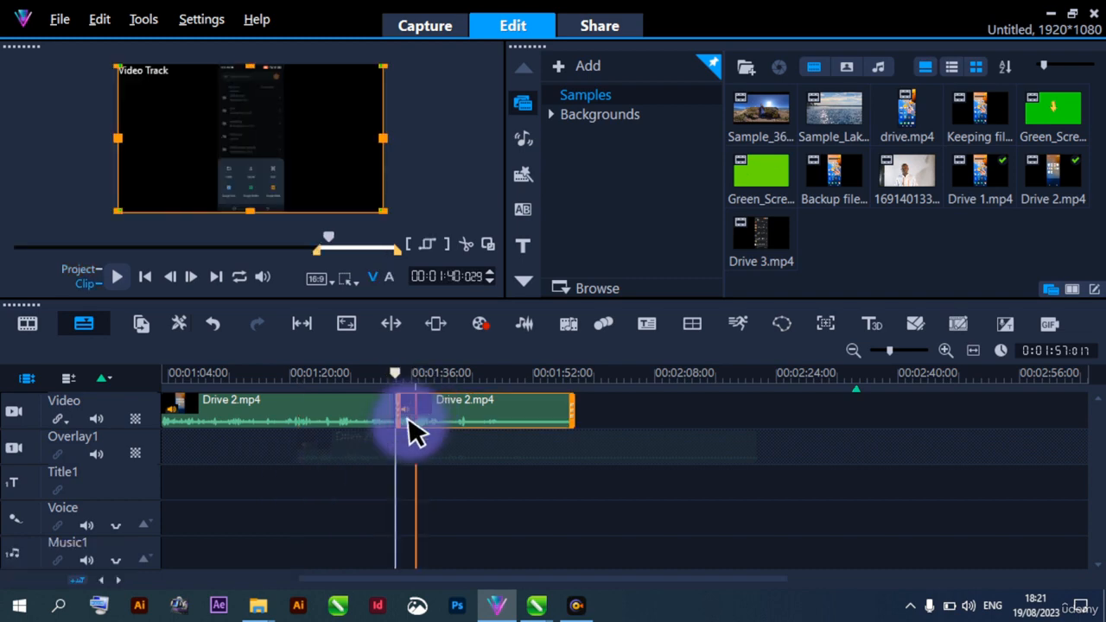
pyautogui.press('space')
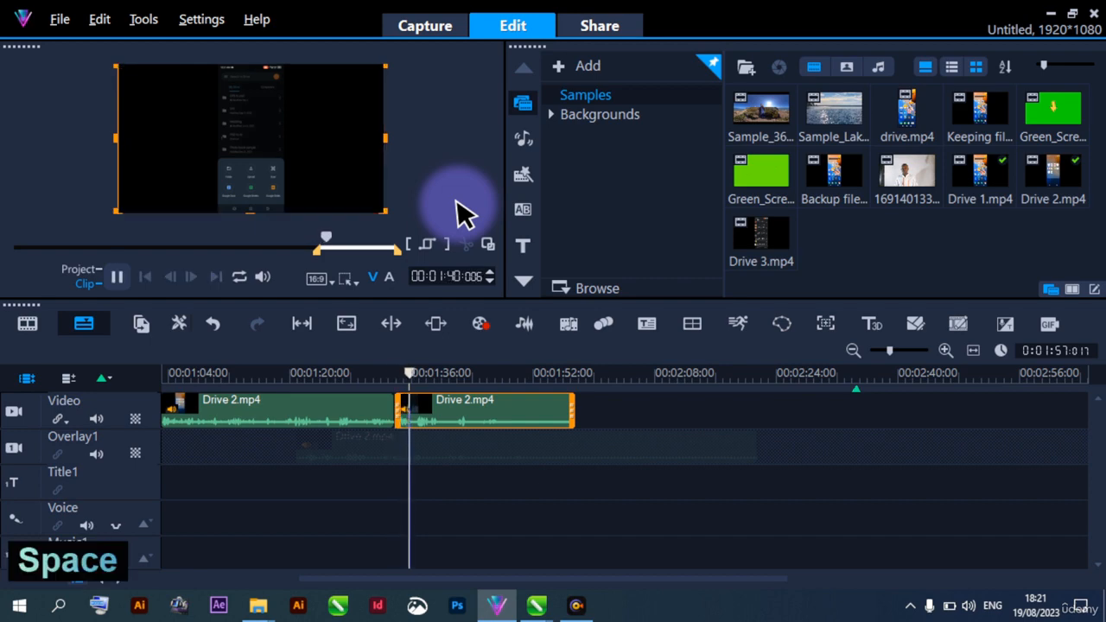
pyautogui.press('space')
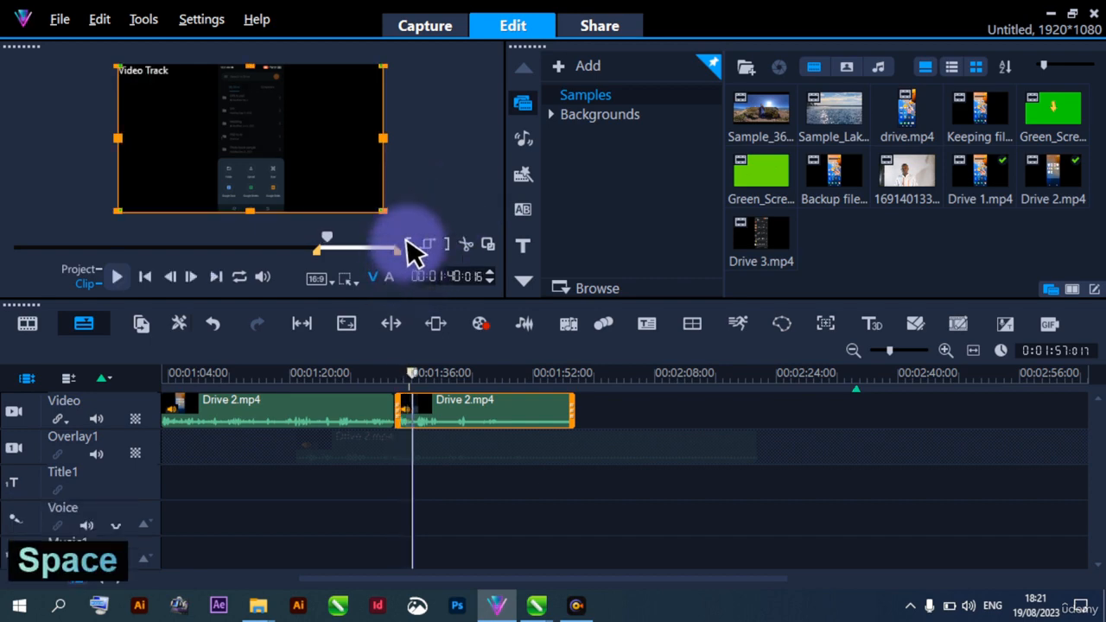
pyautogui.click(410, 246)
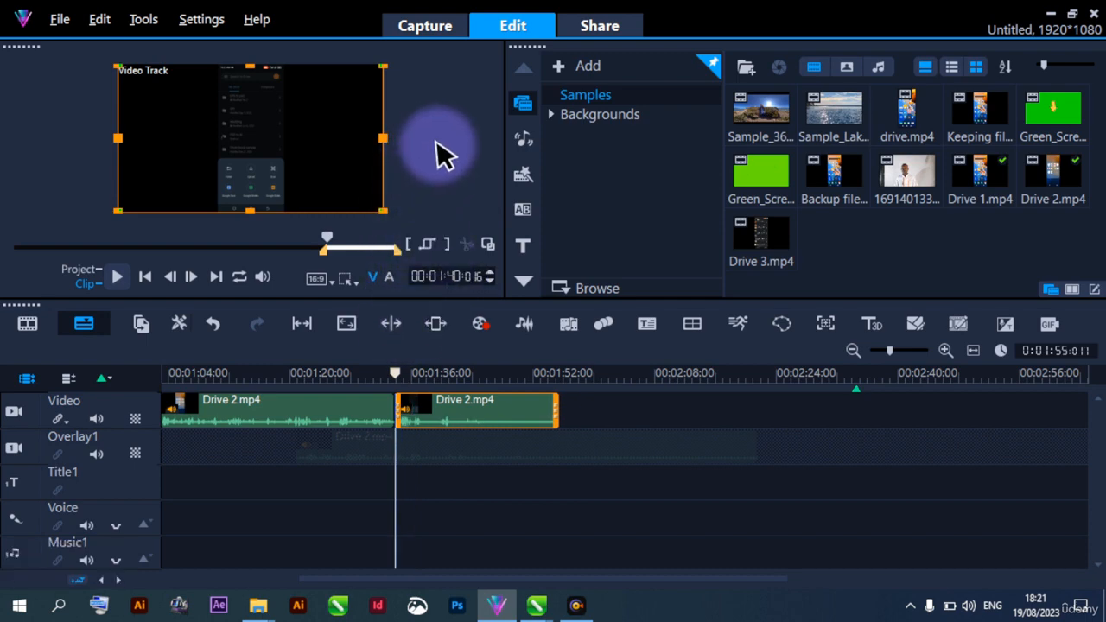
pyautogui.press('space')
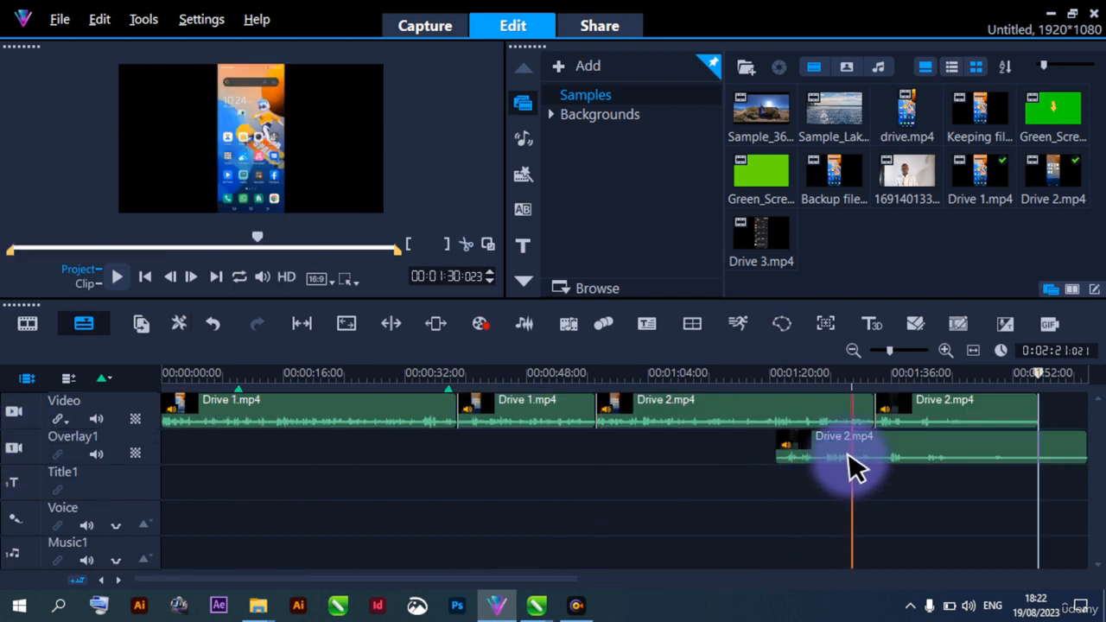
# Re-enable the Overlay1 track and delete the Drive 2.mp4 segment placed on it
pyautogui.click(850, 460)
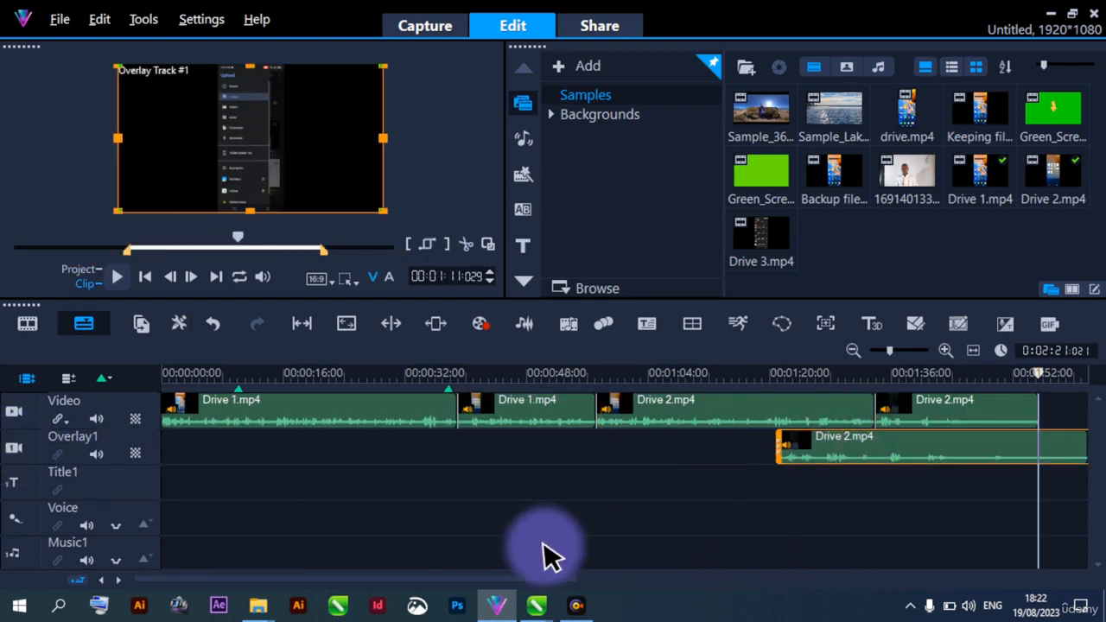
pyautogui.moveTo(481, 577); pyautogui.dragTo(652, 583)
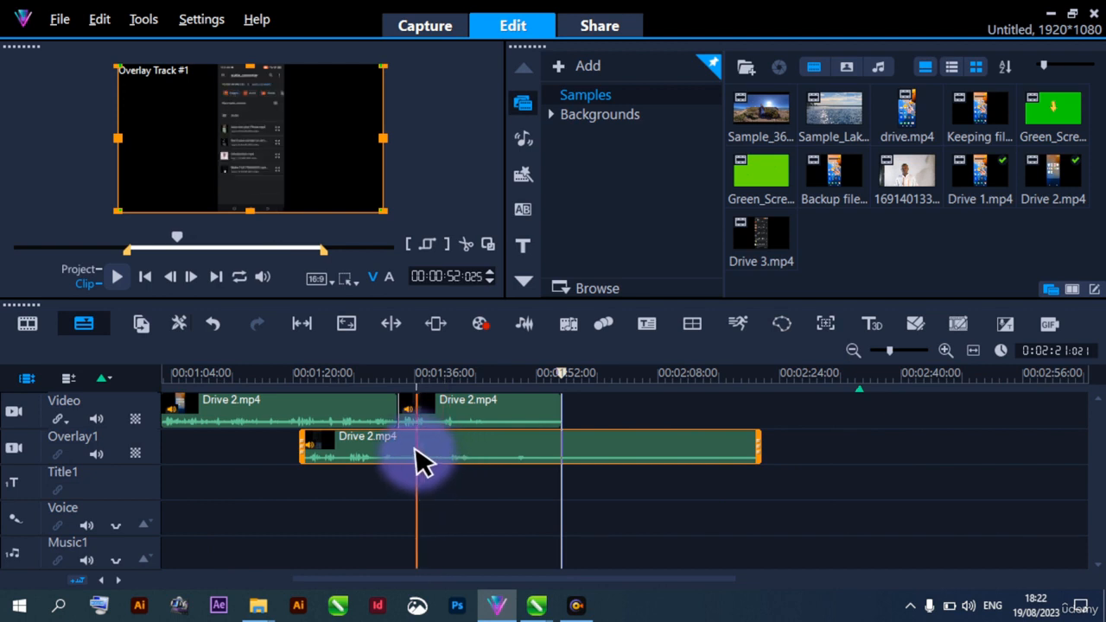
pyautogui.press('Delete')
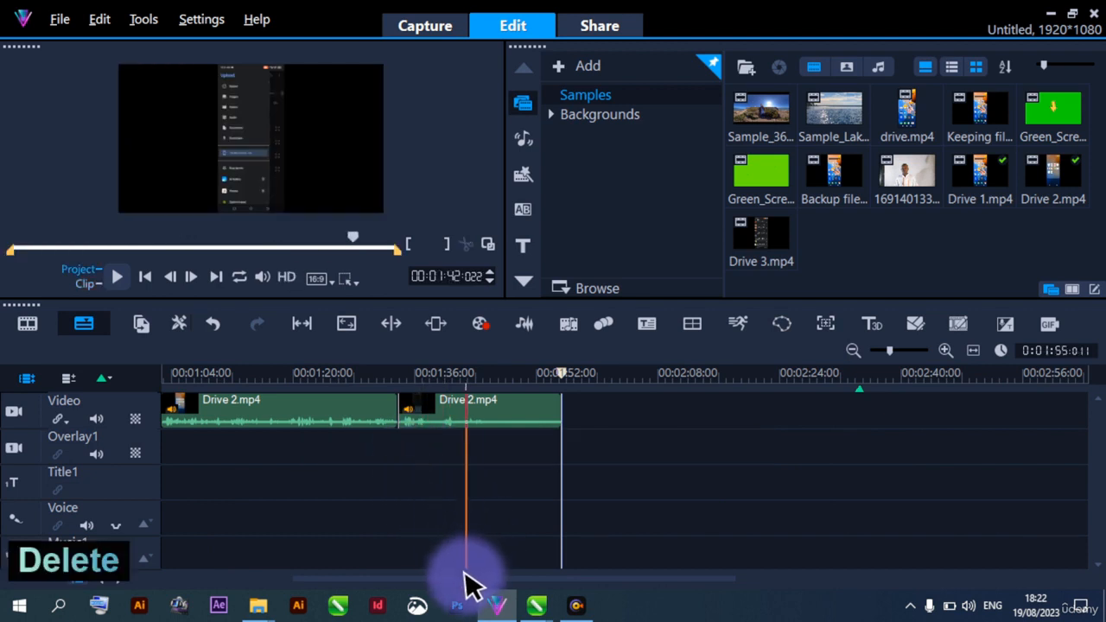
# Return to the start of the timeline and play the project through the Drive 1.mp4 segments into Drive 2.mp4
pyautogui.moveTo(469, 579); pyautogui.dragTo(242, 572)
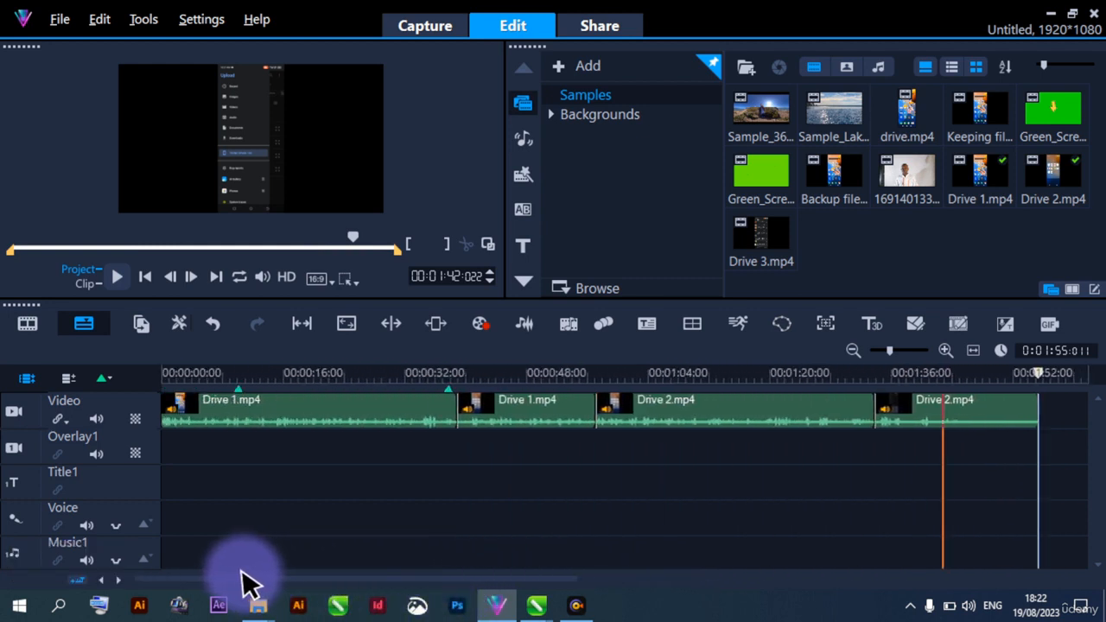
pyautogui.click(172, 459)
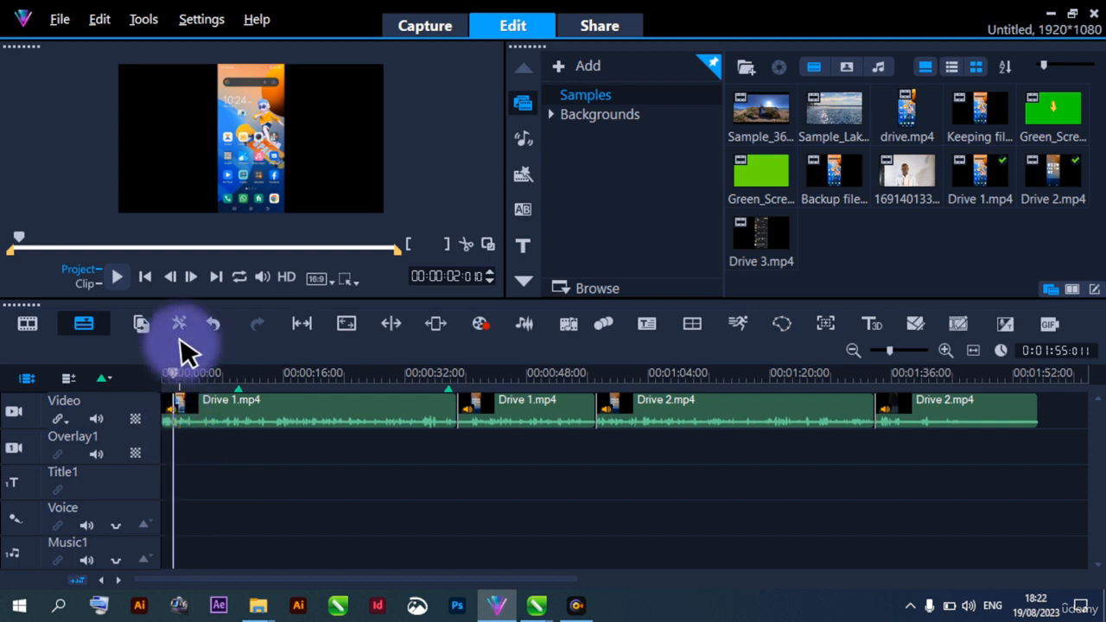
pyautogui.press('space')
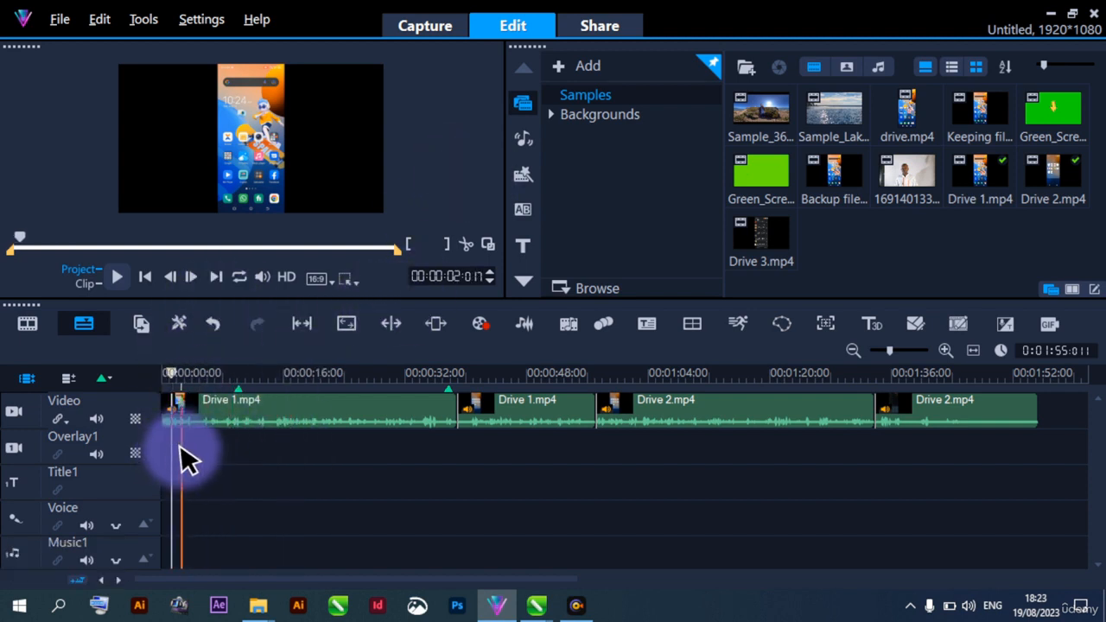
pyautogui.click(174, 372)
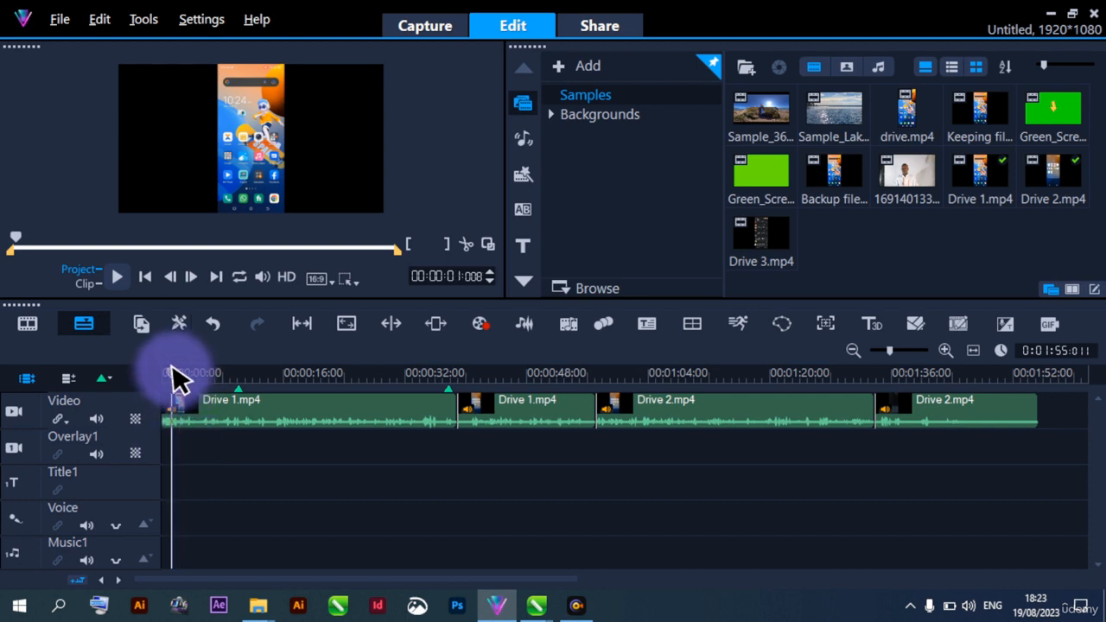
pyautogui.moveTo(173, 369); pyautogui.dragTo(147, 369)
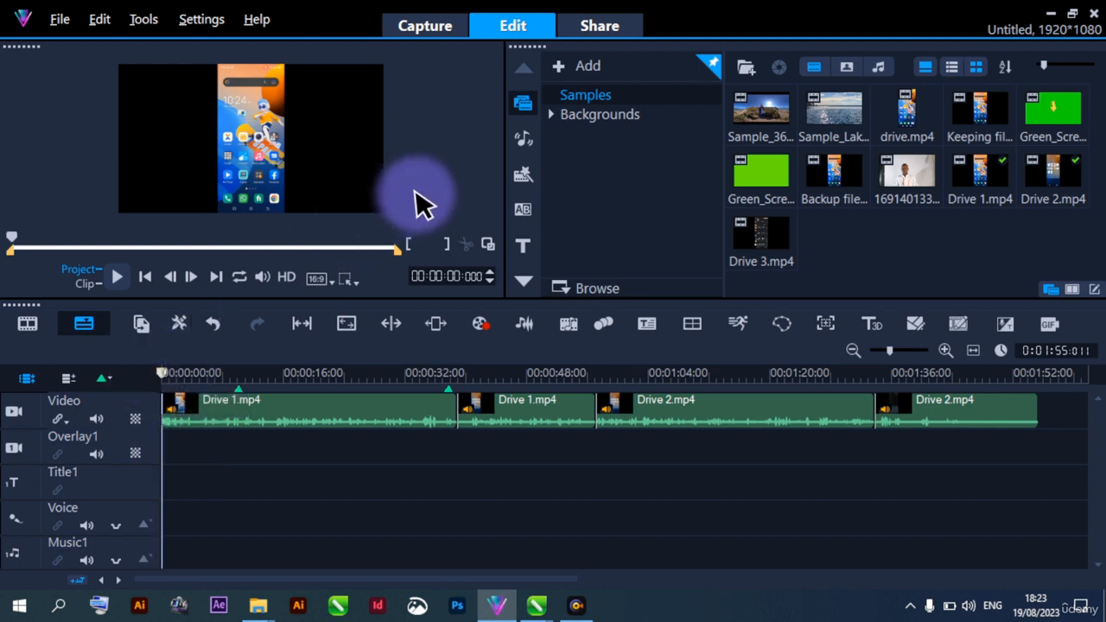
pyautogui.press('space')
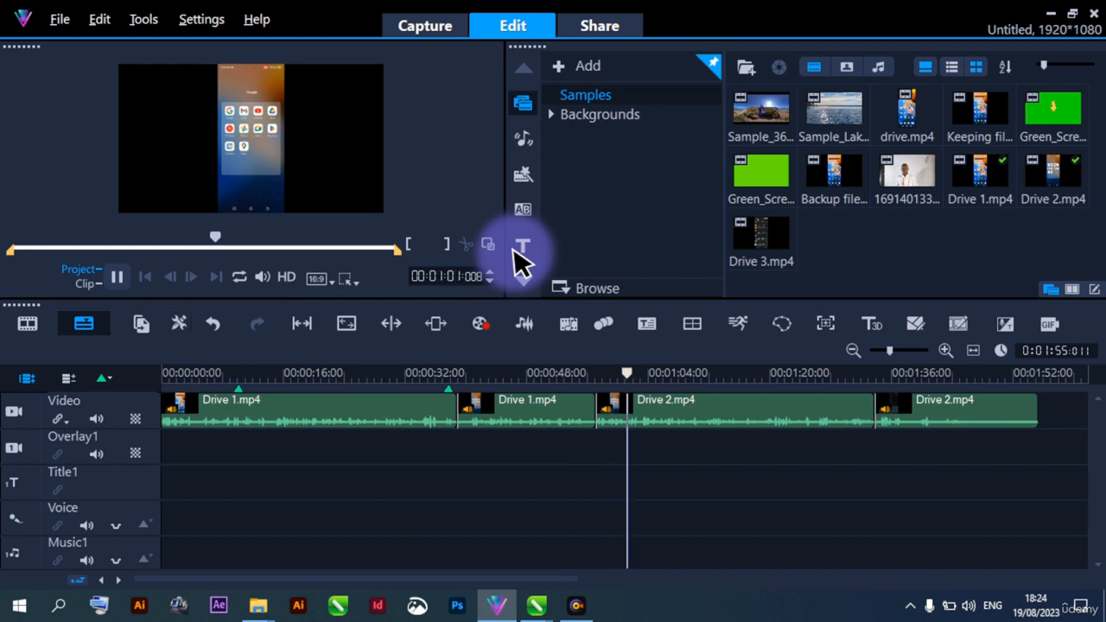
pyautogui.press('space')
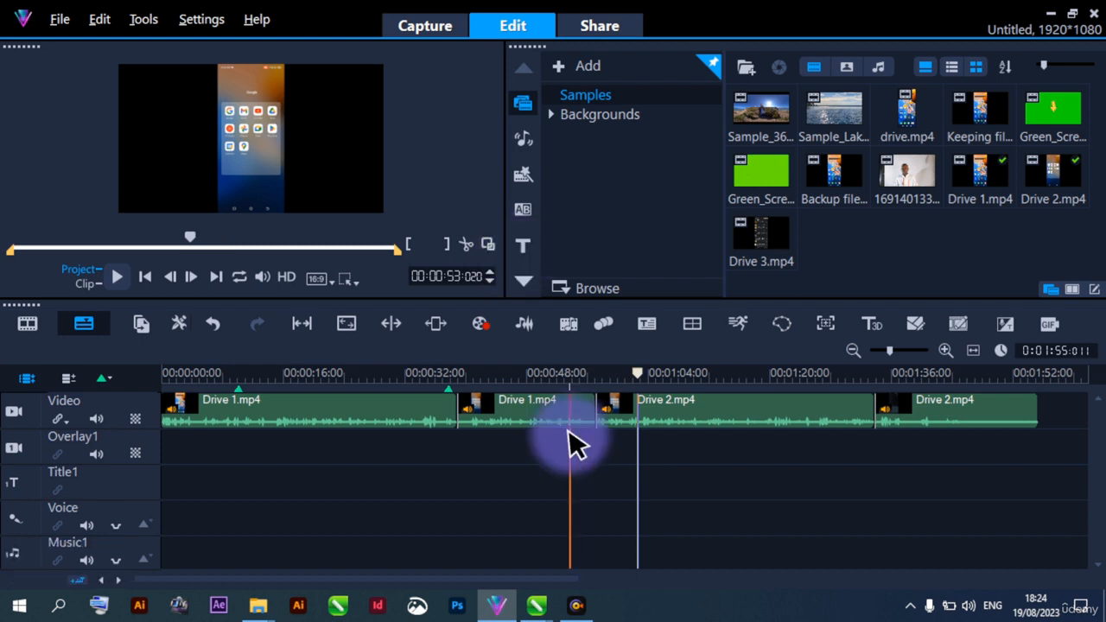
# Replay the end of the second Drive 1.mp4 segment and trim its end back to 00:00:53:012 on the timeline
pyautogui.press('space')
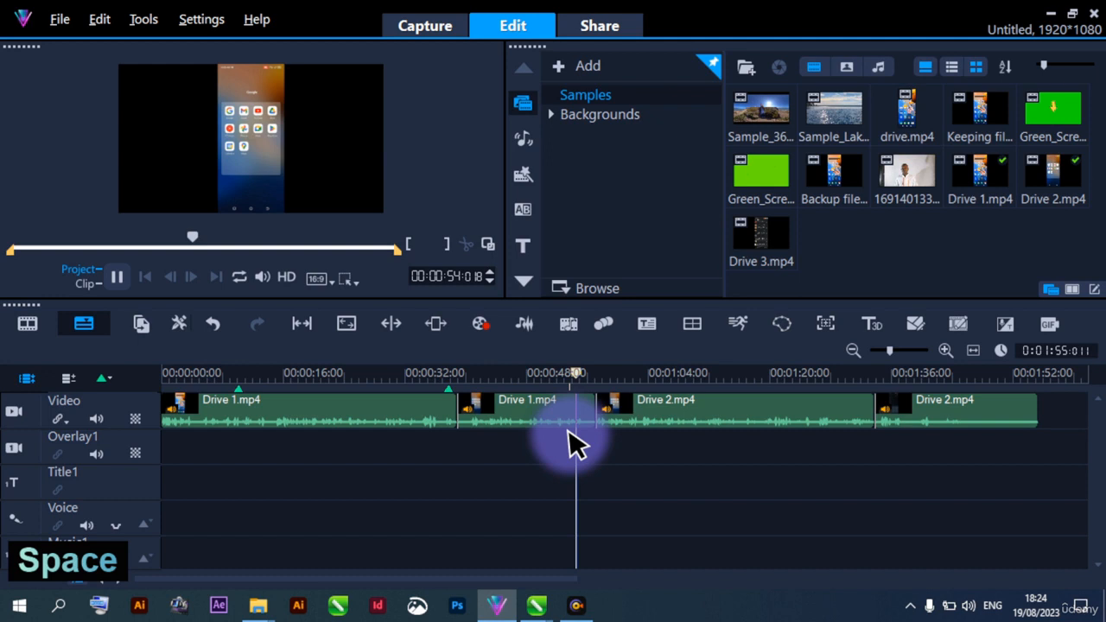
pyautogui.press('space')
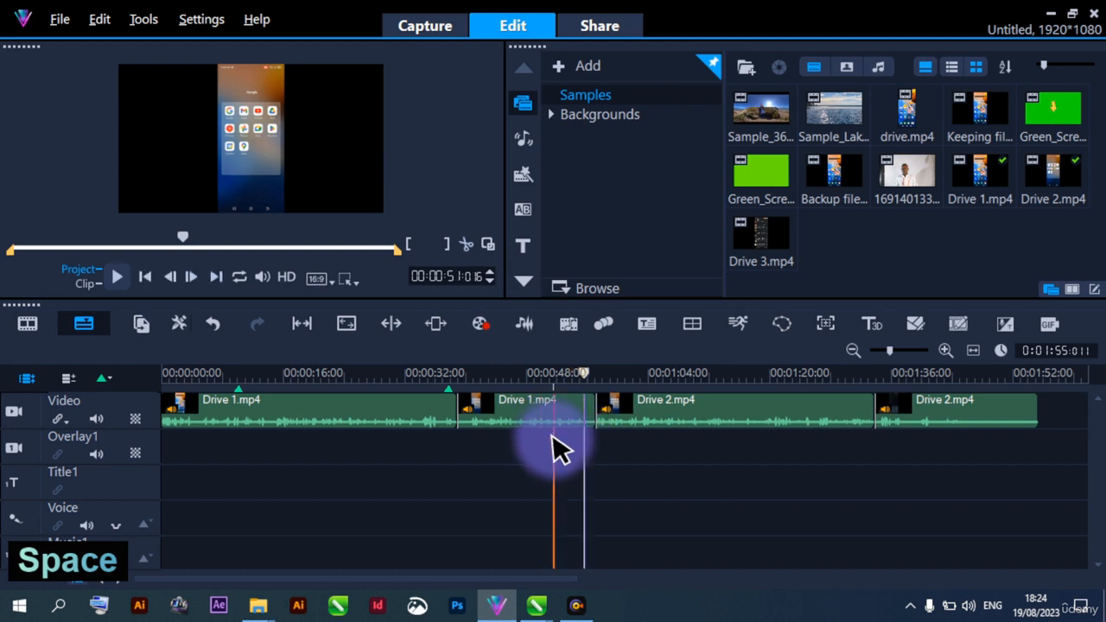
pyautogui.press('space')
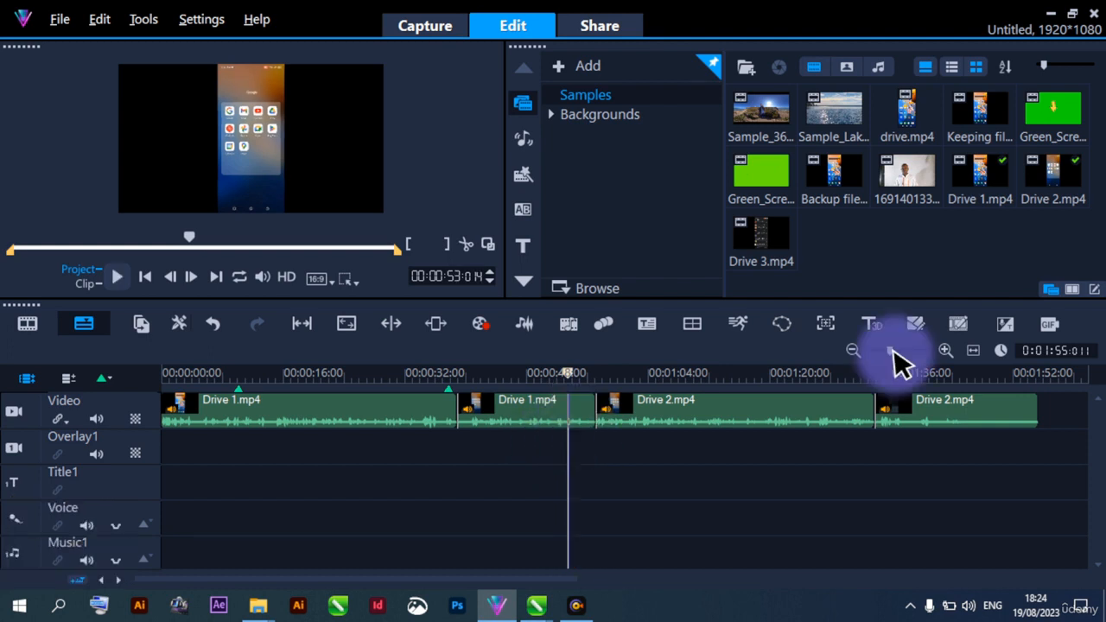
pyautogui.moveTo(893, 350); pyautogui.dragTo(903, 351)
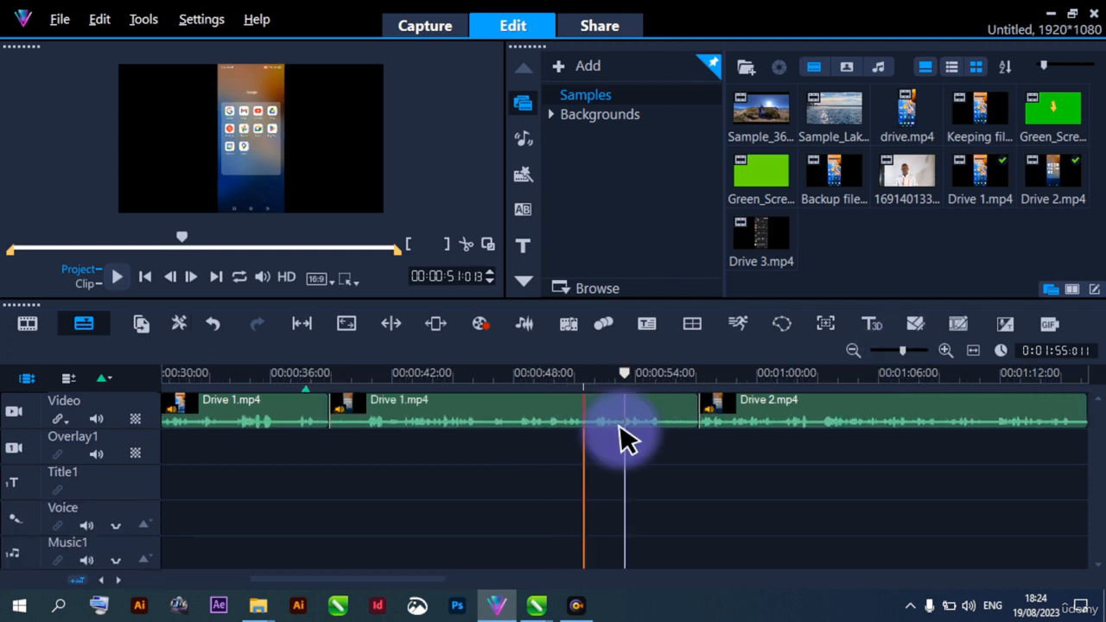
pyautogui.press('space')
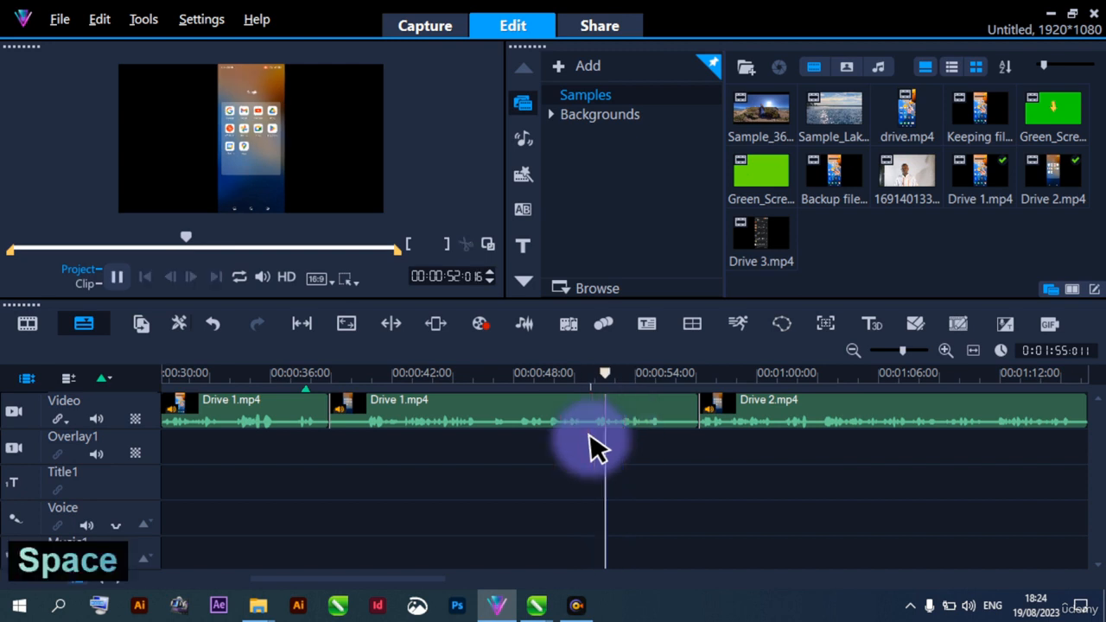
pyautogui.press('space')
pyautogui.press('space')
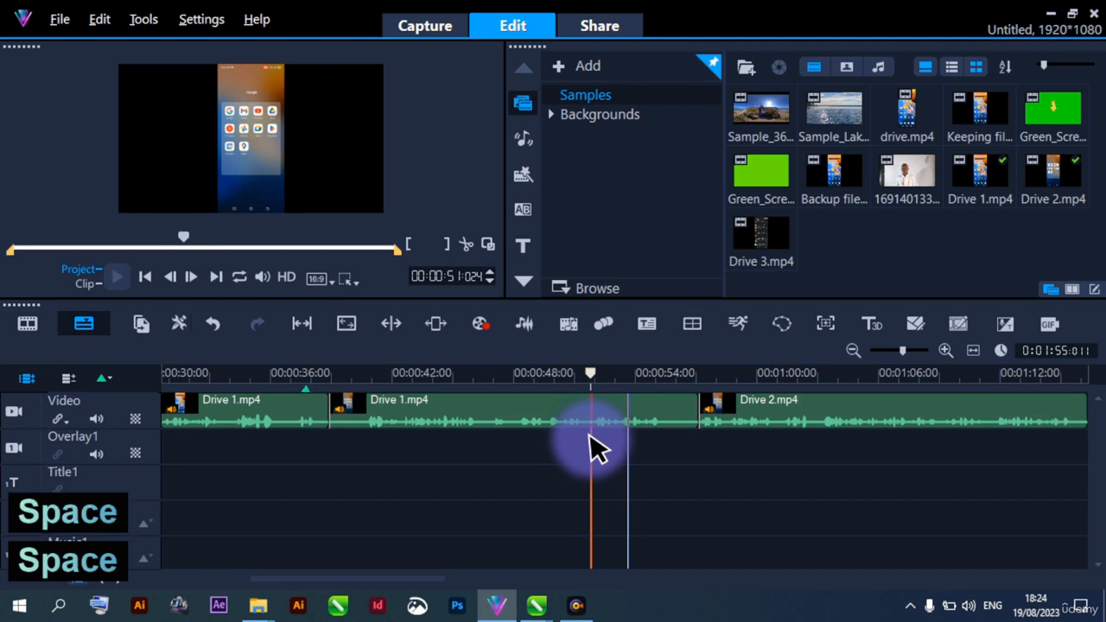
pyautogui.press('space')
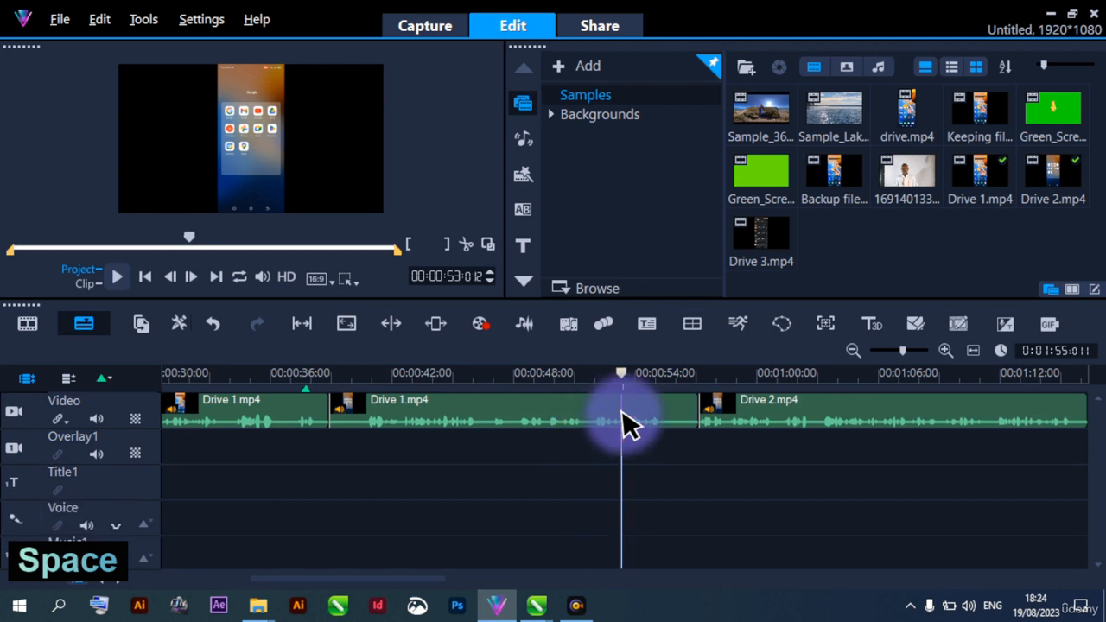
pyautogui.click(628, 423)
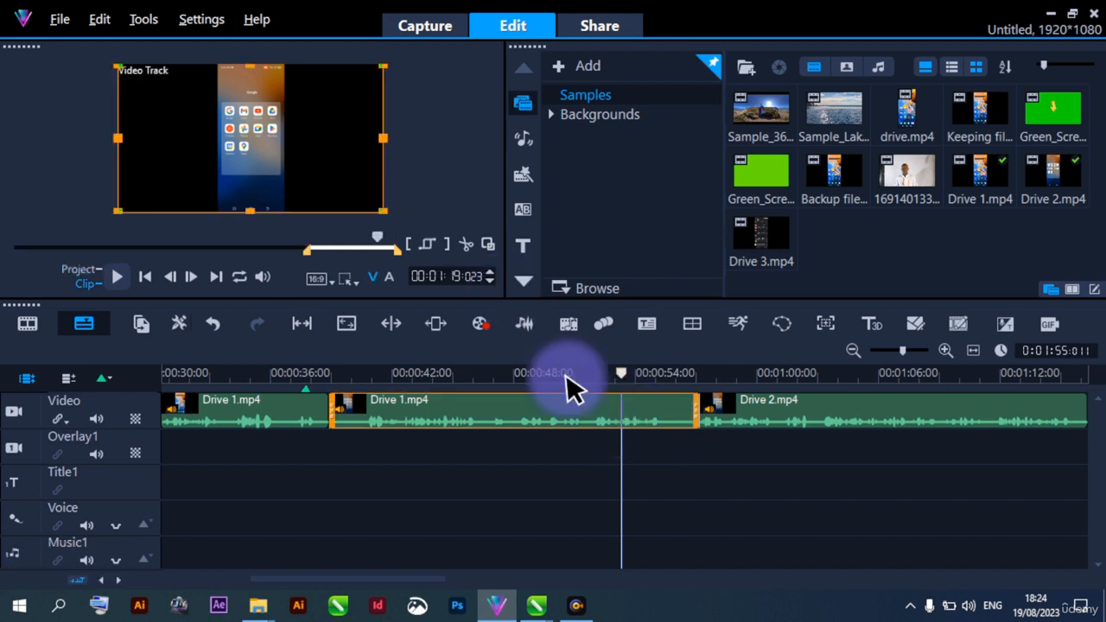
pyautogui.moveTo(697, 413); pyautogui.dragTo(605, 459)
# Play the project from 00:00:51:010 across the trimmed join, then replay from just before the last Drive 2.mp4 segment to the end
pyautogui.click(579, 442)
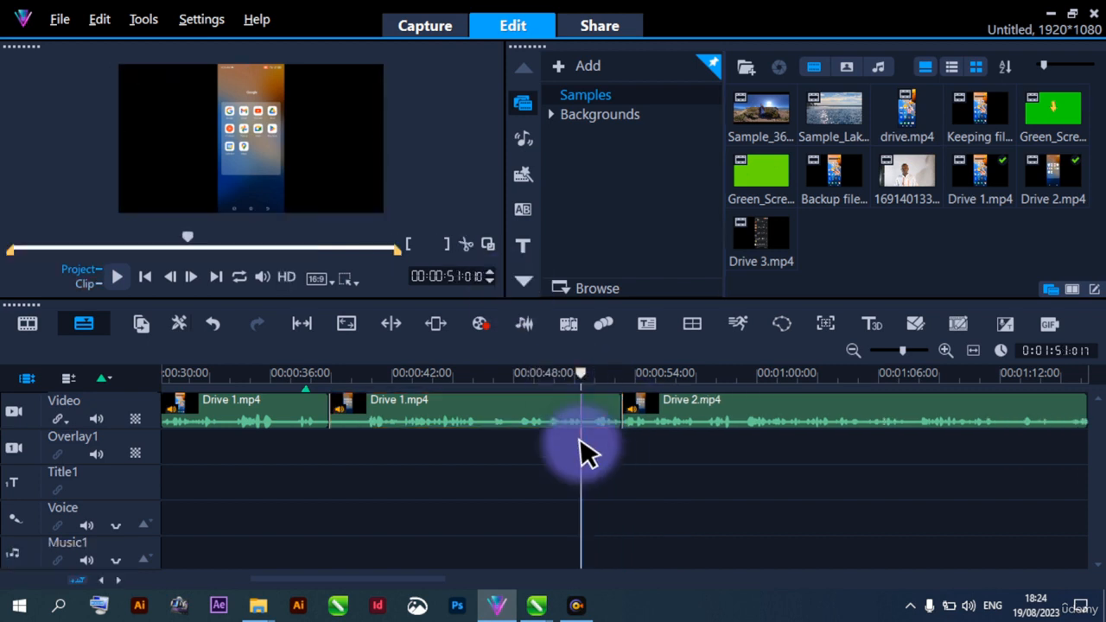
pyautogui.press('space')
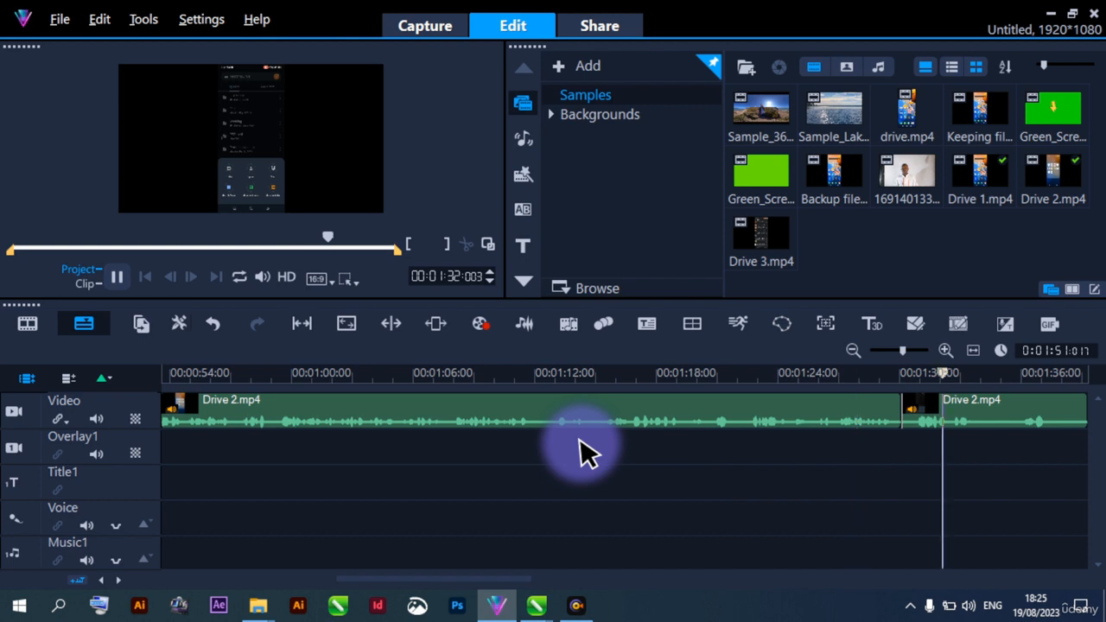
pyautogui.press('space')
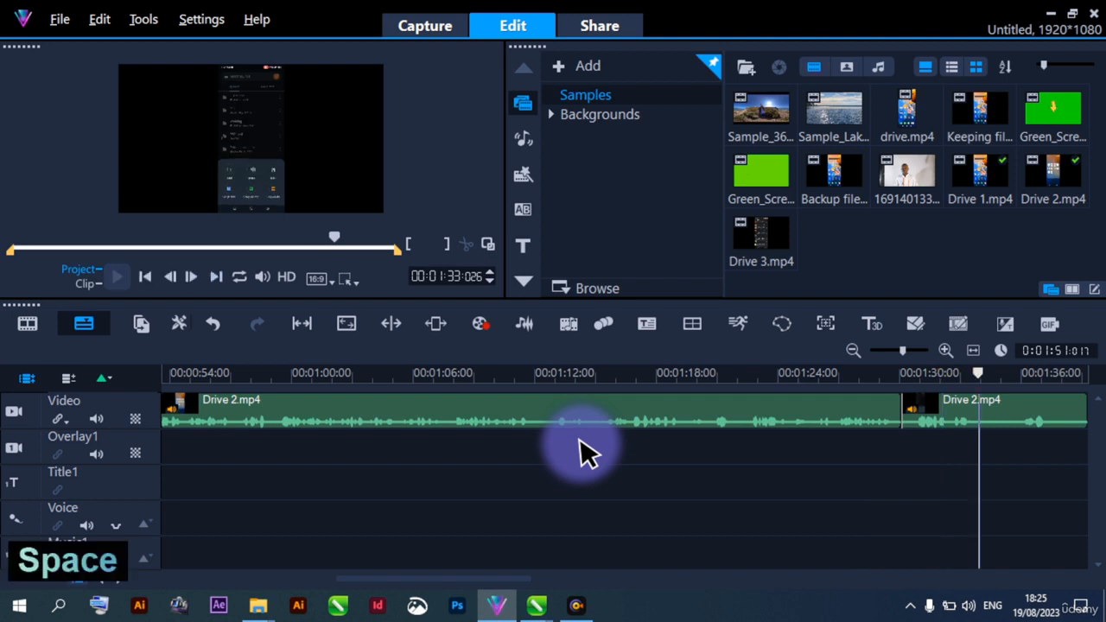
pyautogui.scroll(-2, 580, 445)
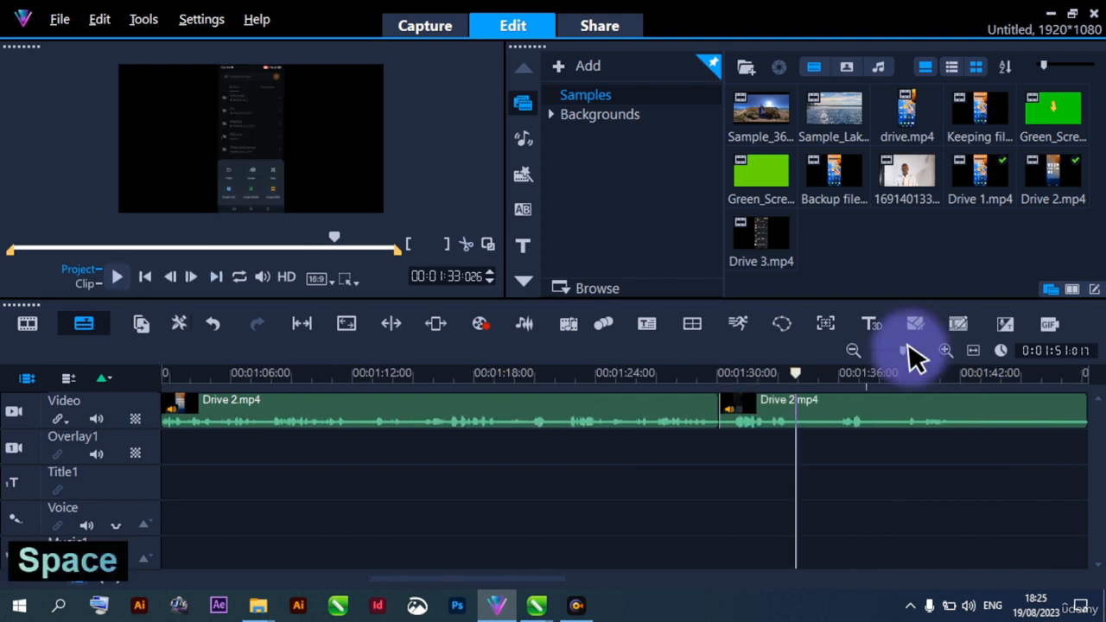
pyautogui.click(854, 350)
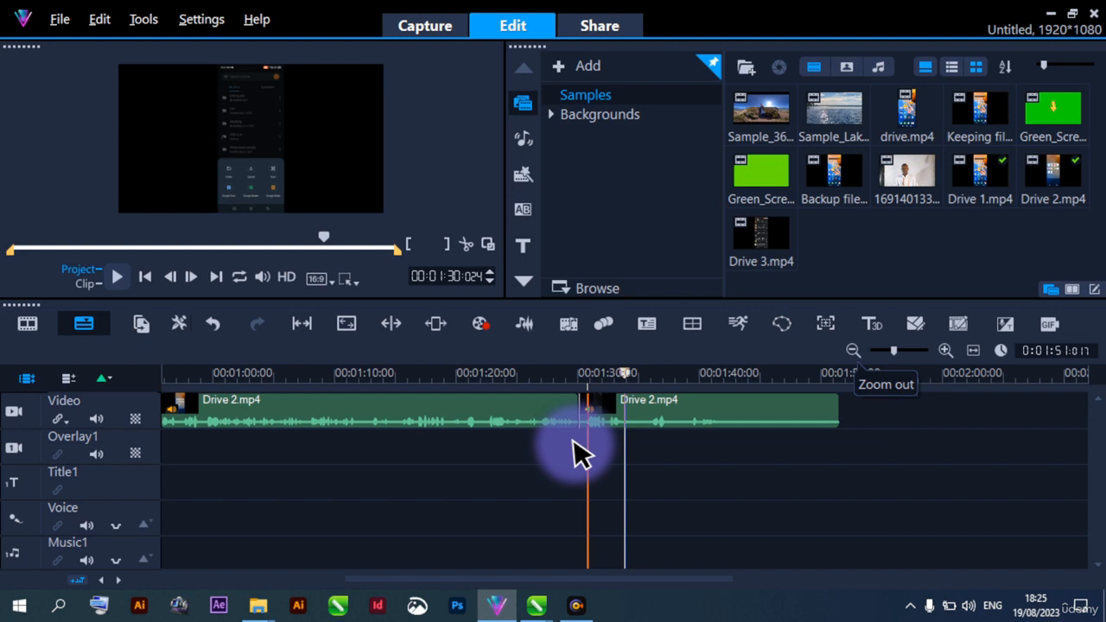
pyautogui.click(557, 451)
pyautogui.press('space')
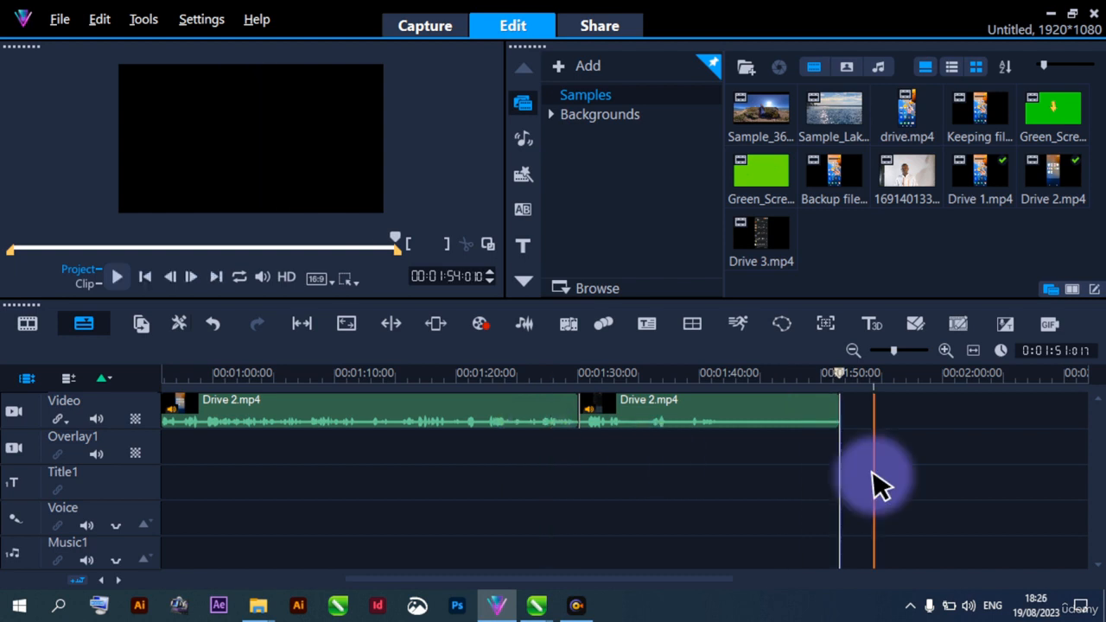
# Add Drive 3.mp4 to the video track directly after the last Drive 2.mp4 segment and preview its opening seconds
pyautogui.moveTo(681, 578); pyautogui.dragTo(748, 578)
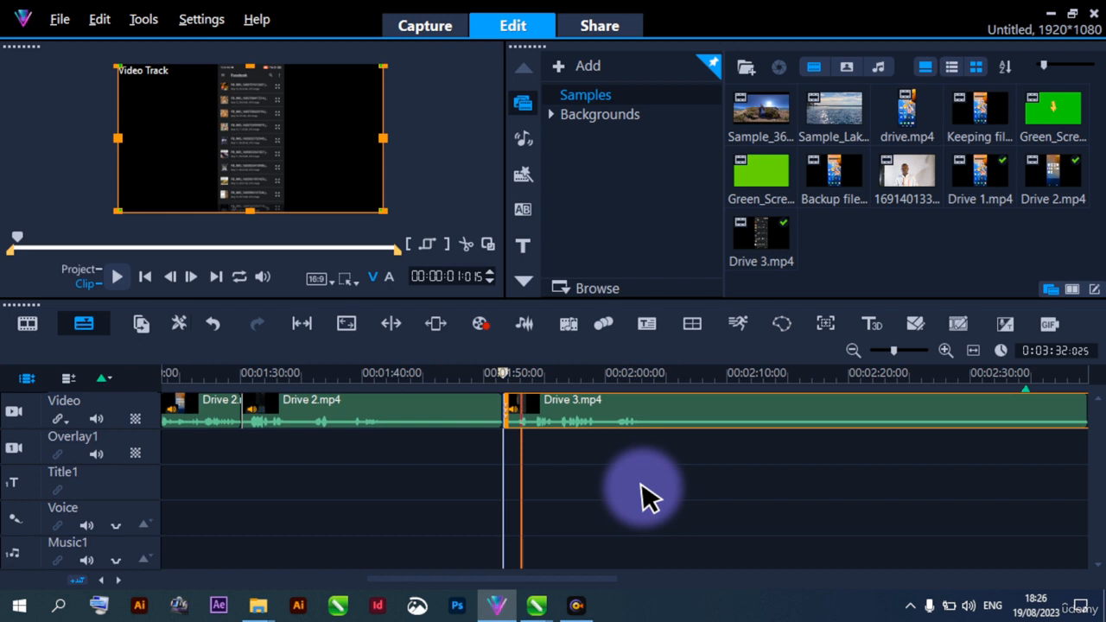
pyautogui.scroll(-5, 644, 497)
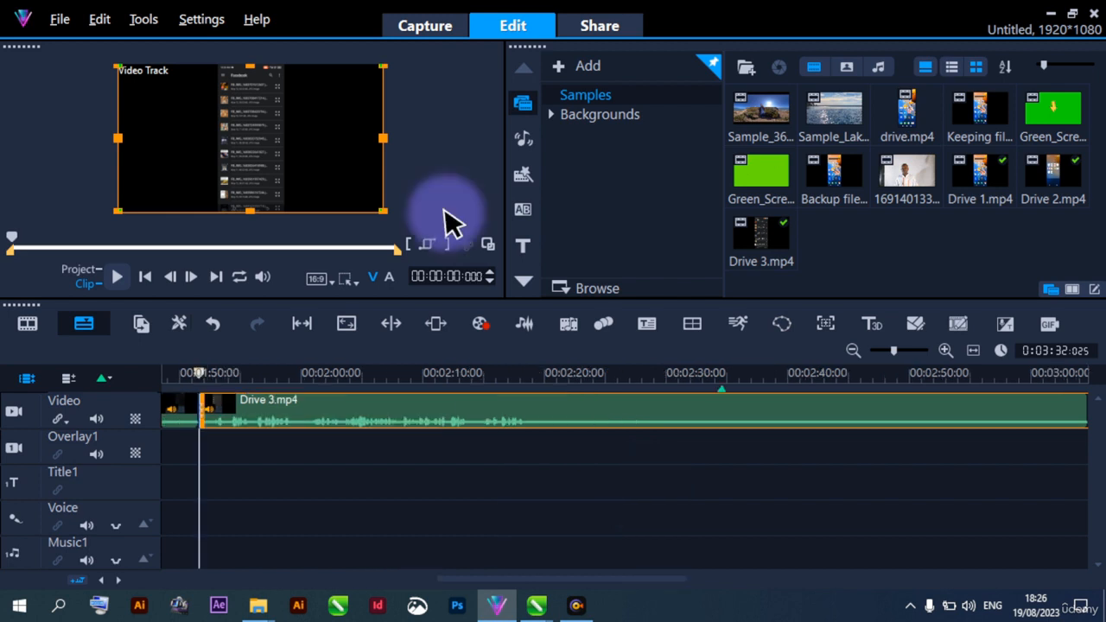
pyautogui.press('space')
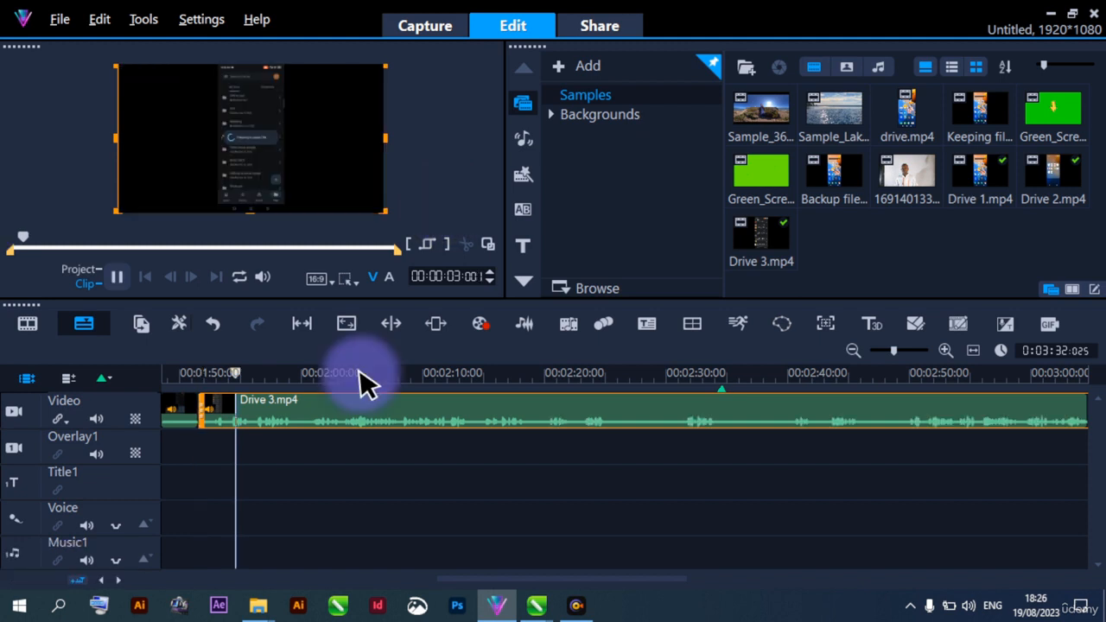
pyautogui.click(516, 494)
pyautogui.click(420, 455)
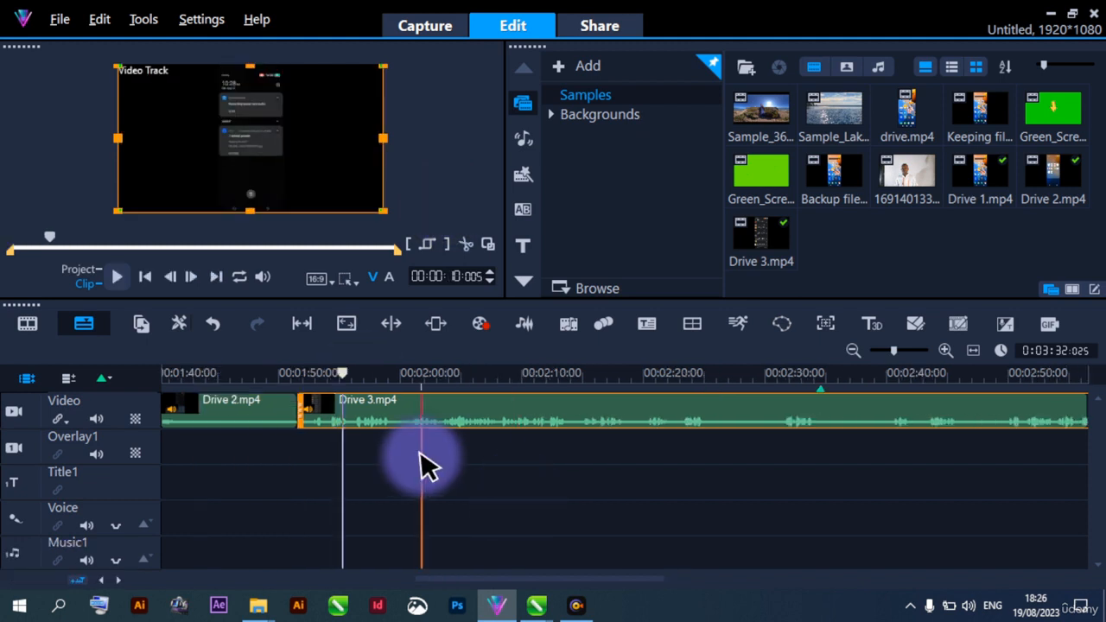
pyautogui.click(259, 444)
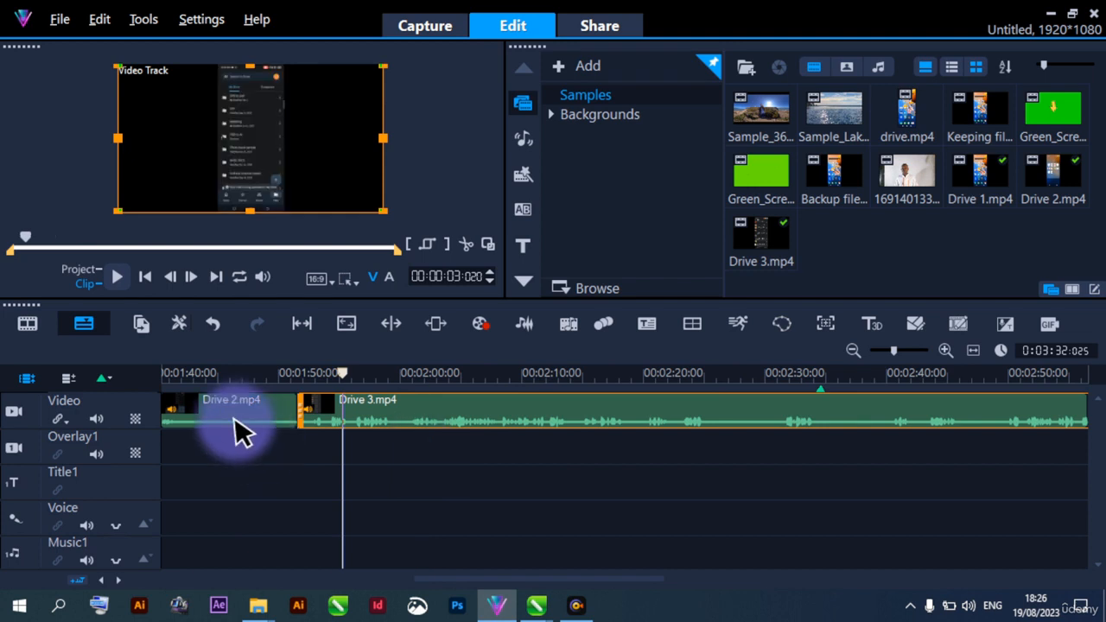
# Set the audio volume of the Drive 3.mp4 clip to 300
pyautogui.click(239, 403)
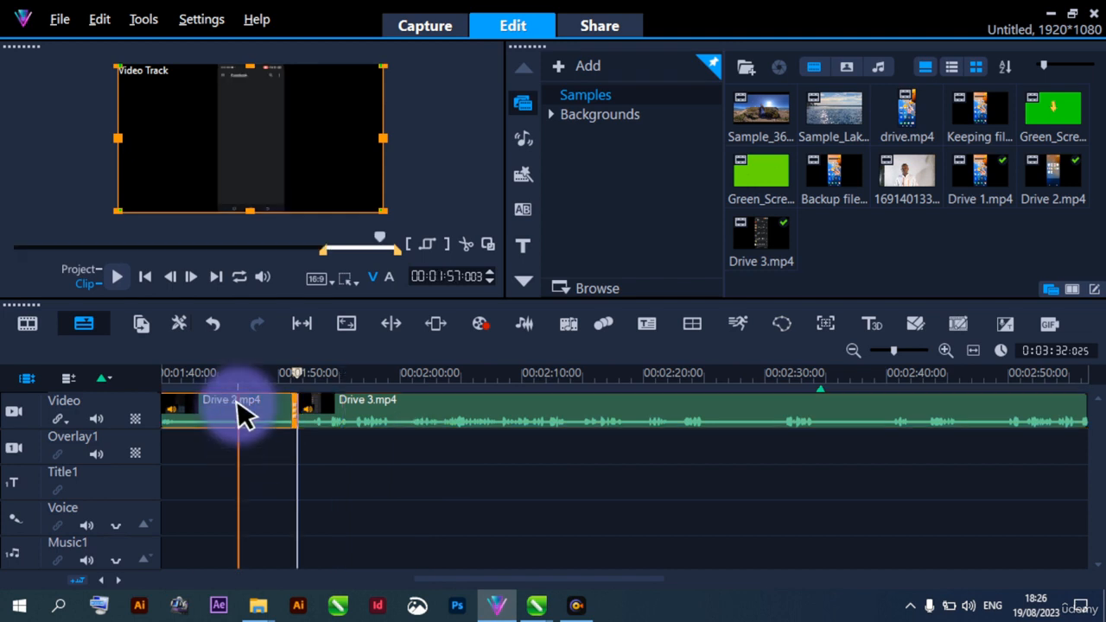
pyautogui.moveTo(279, 417); pyautogui.dragTo(367, 417)
pyautogui.click(368, 417)
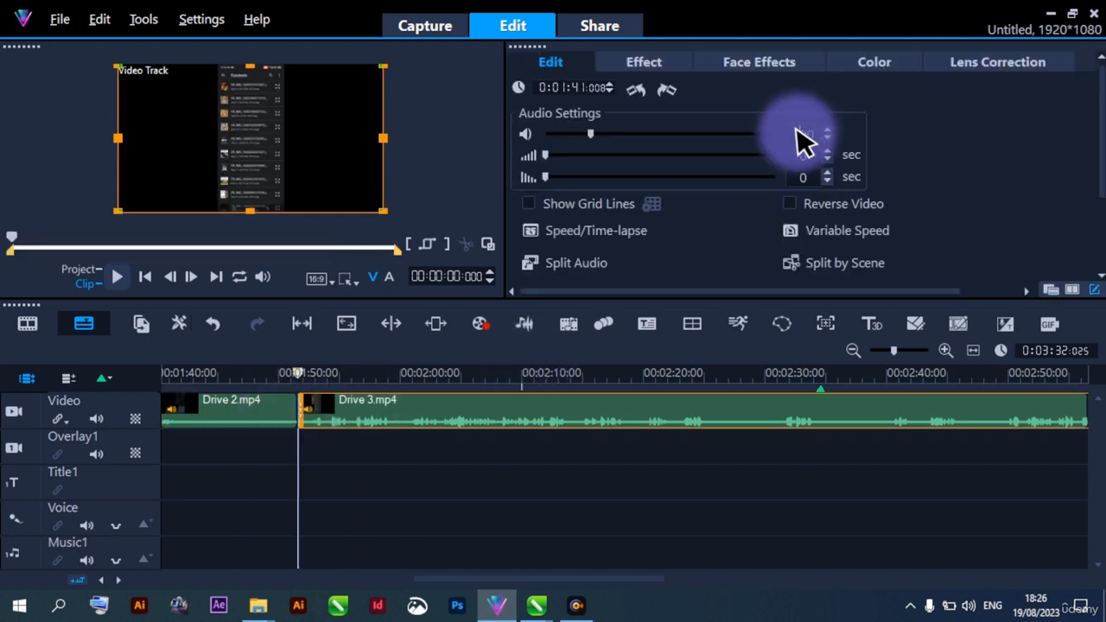
pyautogui.write('3')
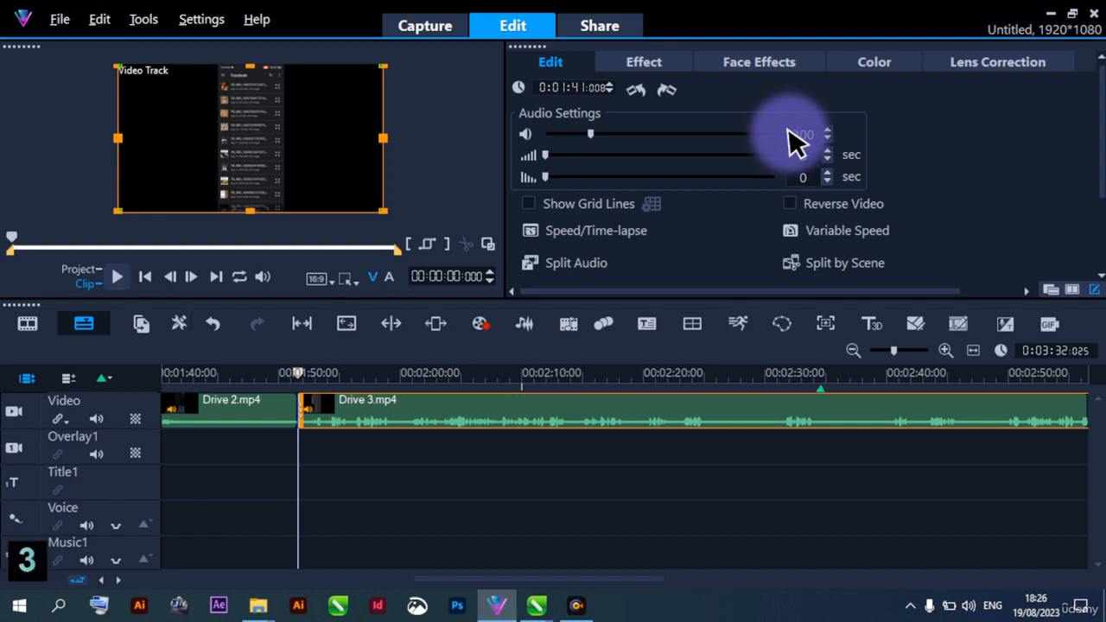
pyautogui.click(361, 413)
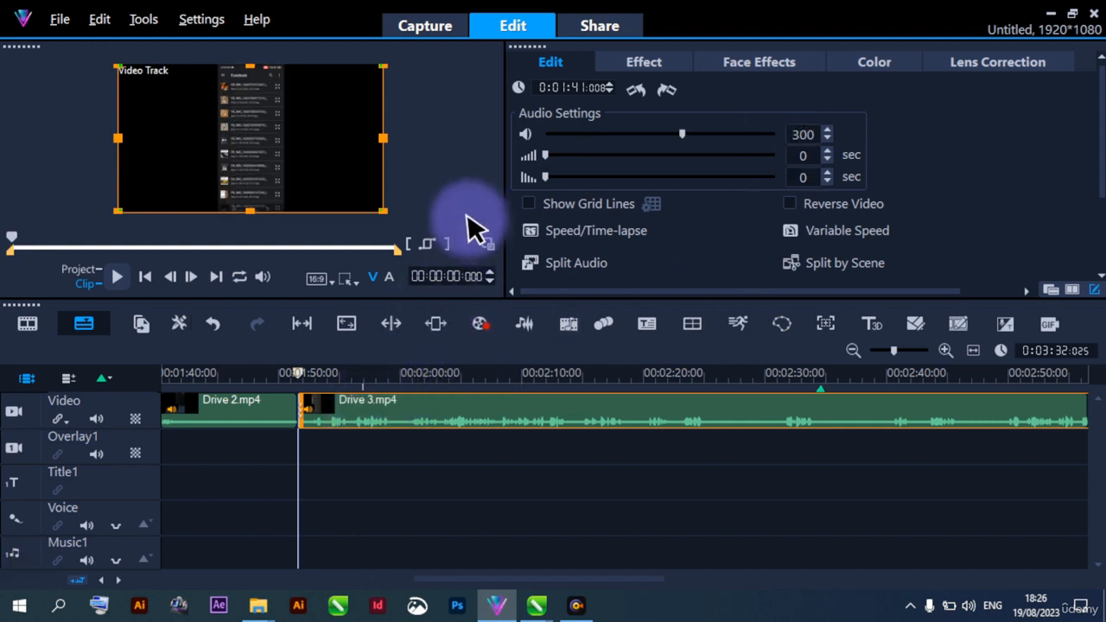
# Play the Drive 3.mp4 clip from its start, restarting it once and reviewing it past the 43-second point
pyautogui.press('space')
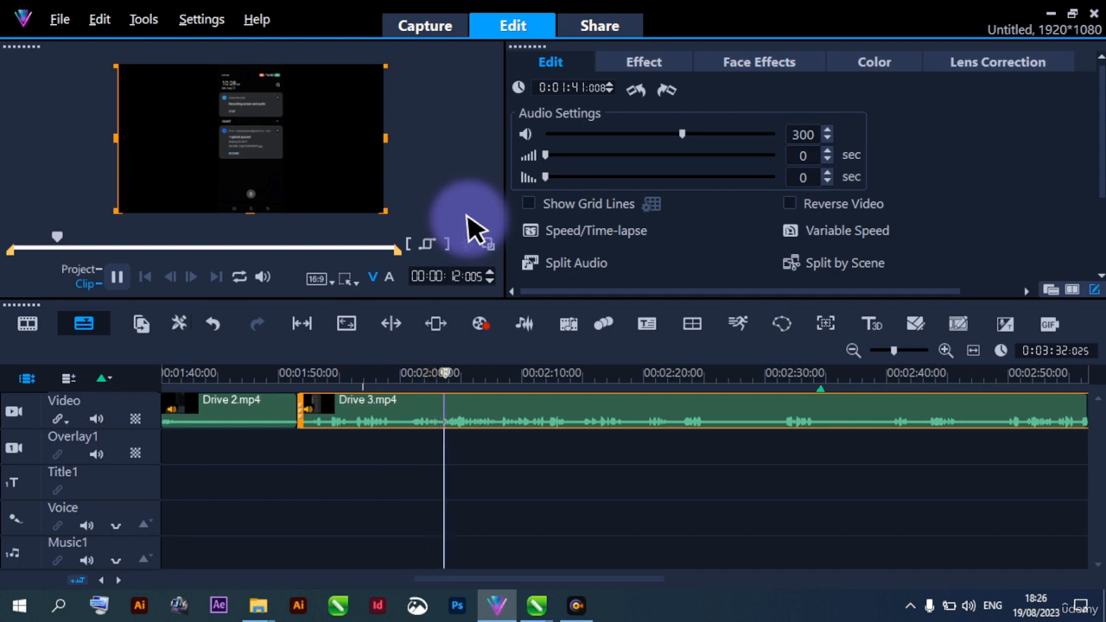
pyautogui.press('space')
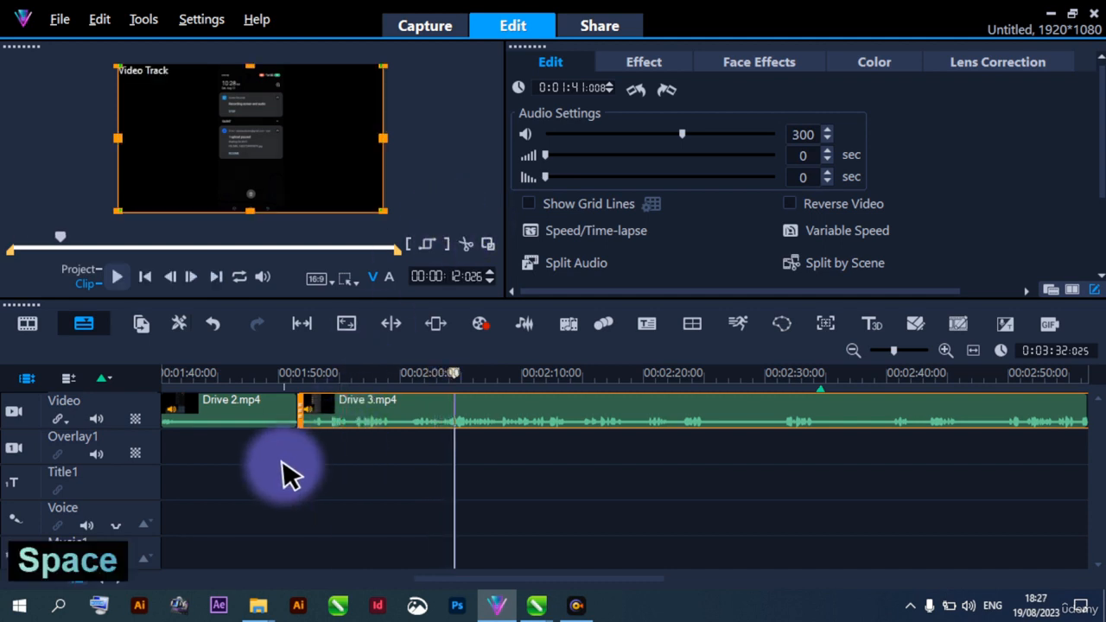
pyautogui.click(297, 442)
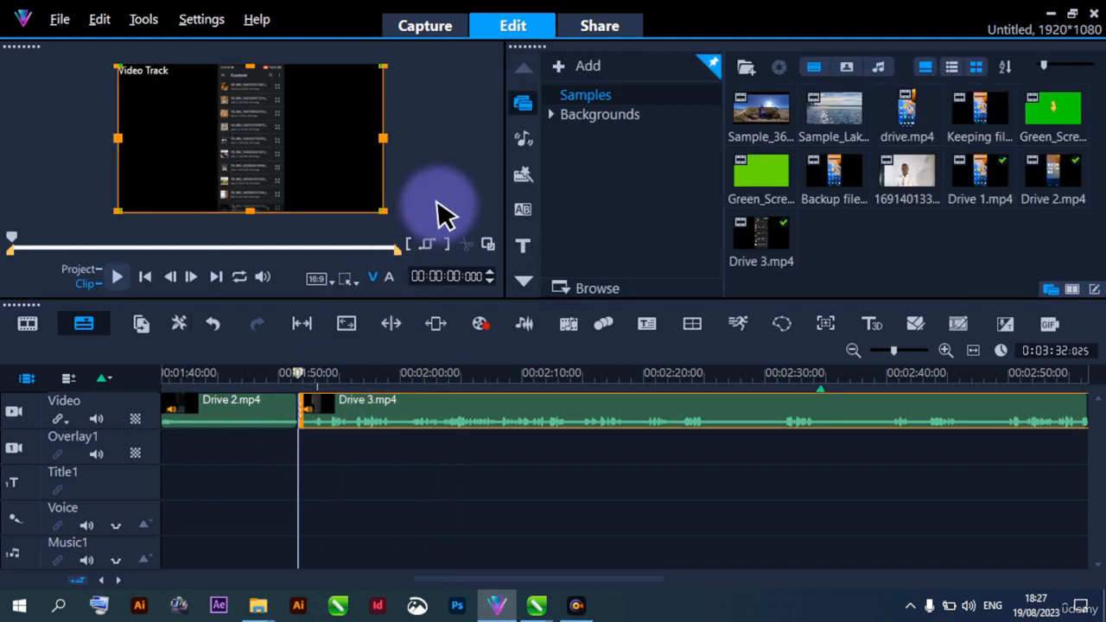
pyautogui.press('space')
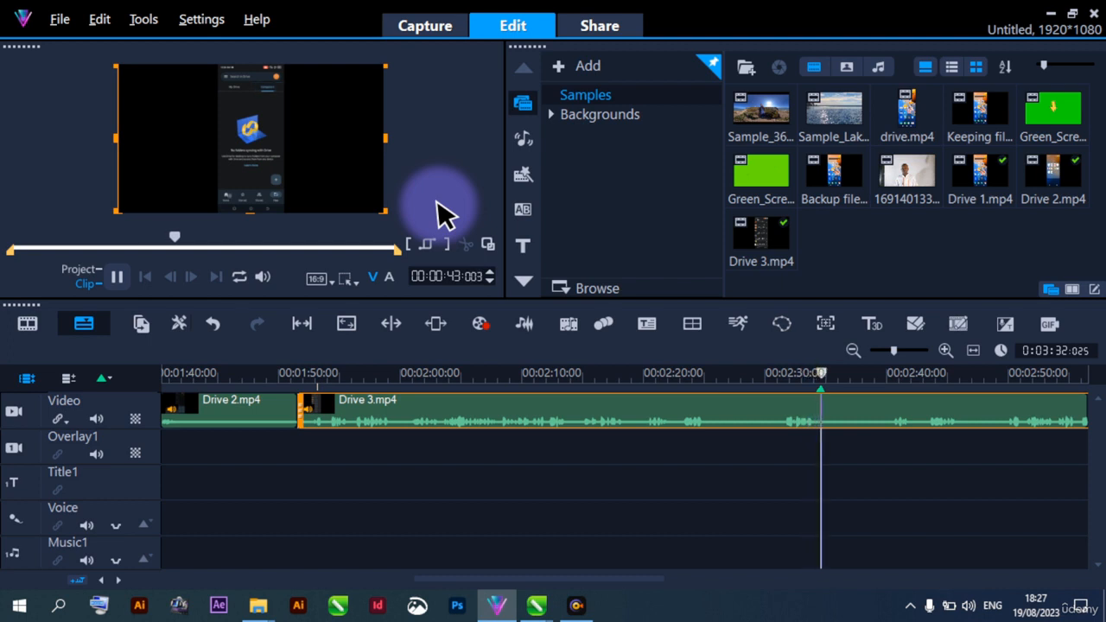
pyautogui.press('space')
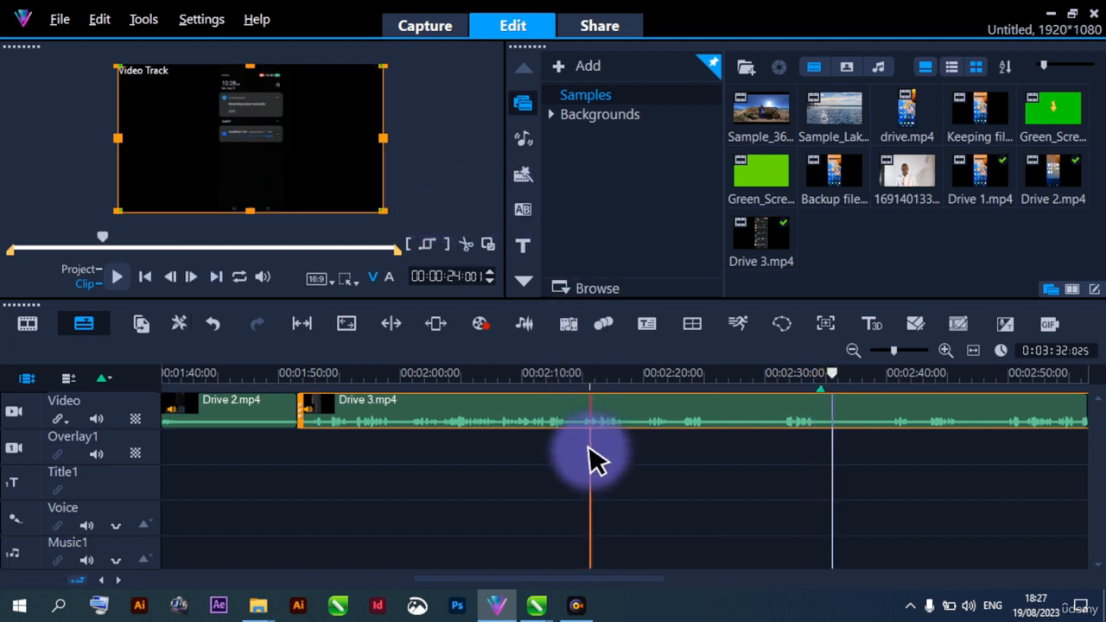
# Play Drive 3.mp4 in short passes to locate the cut point, and split it about 30 seconds into the clip
pyautogui.press('space')
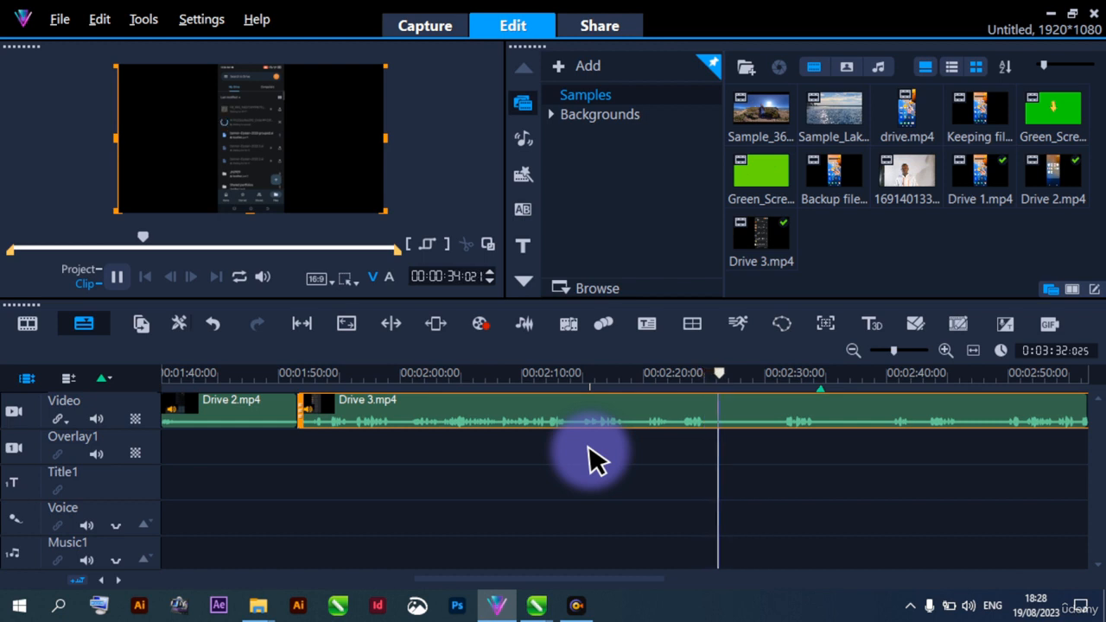
pyautogui.press('space')
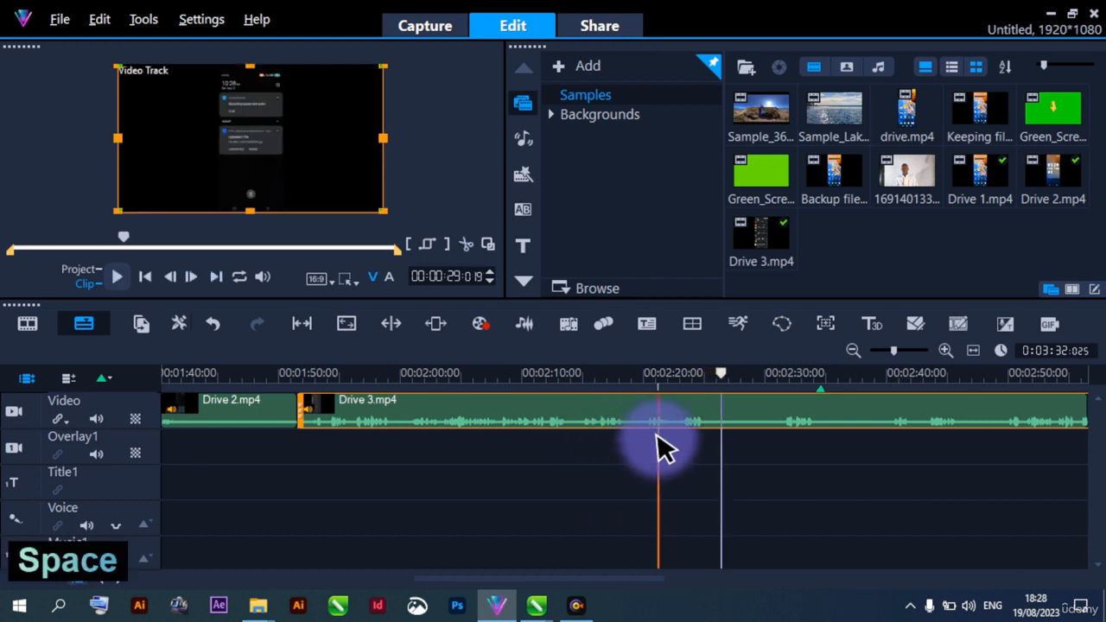
pyautogui.press('space')
pyautogui.press('space')
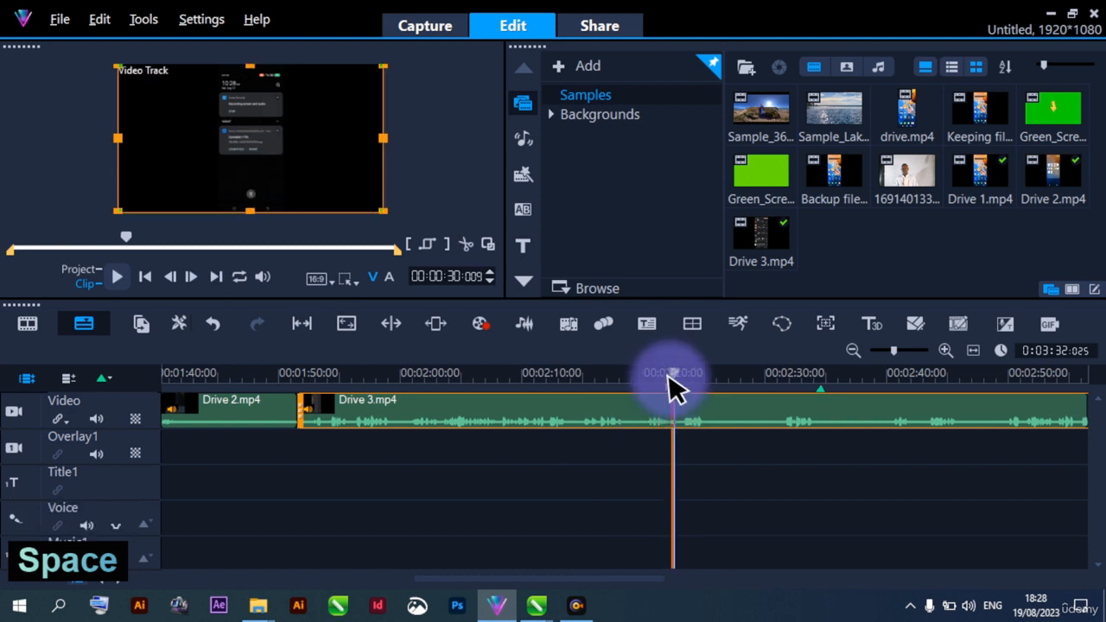
pyautogui.click(467, 245)
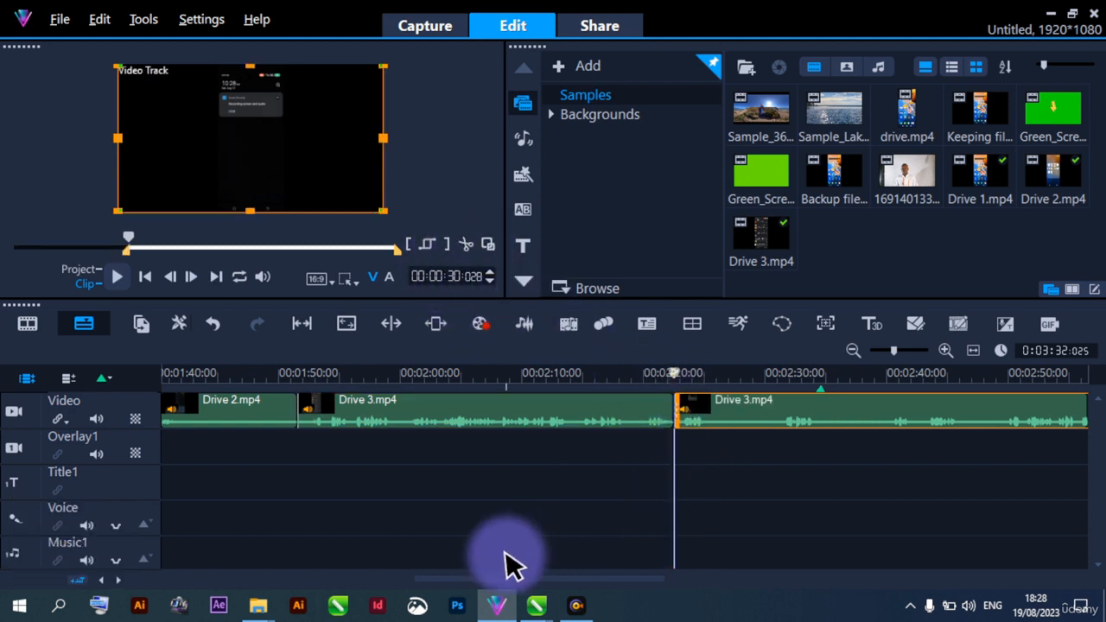
# Play the second Drive 3.mp4 segment to find its restart point and trim its start to about 00:00:40:007
pyautogui.moveTo(435, 577); pyautogui.dragTo(503, 574)
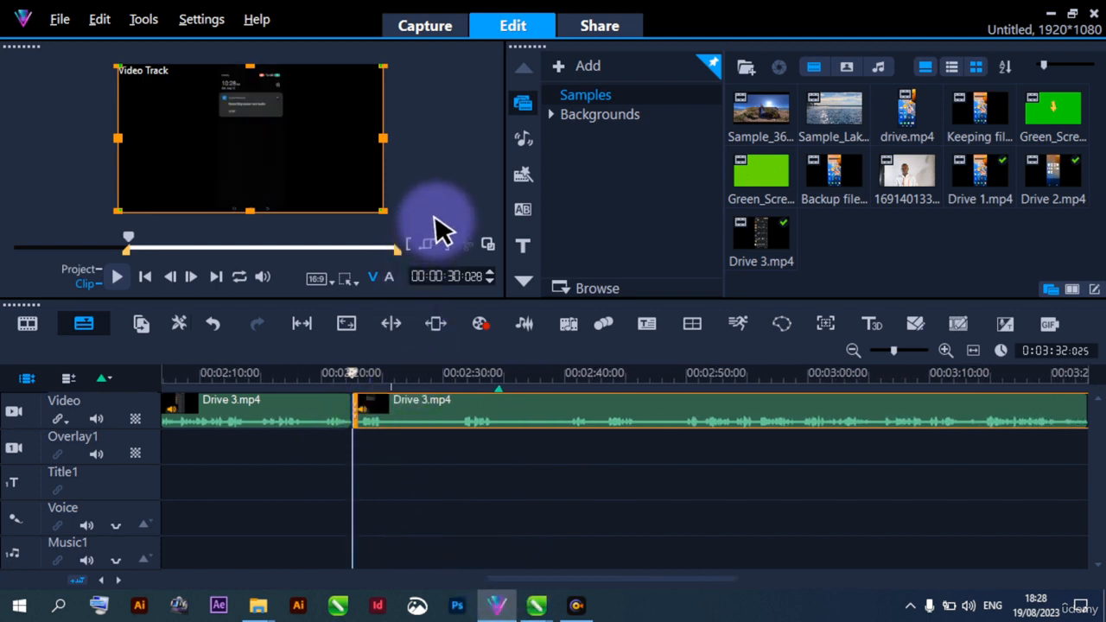
pyautogui.press('space')
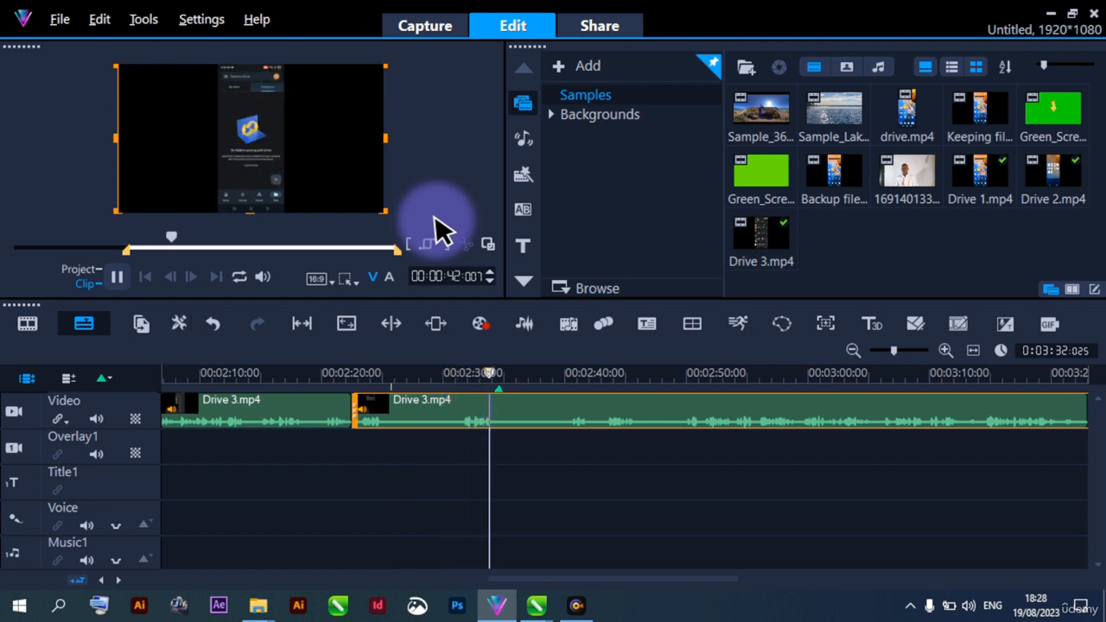
pyautogui.press('space')
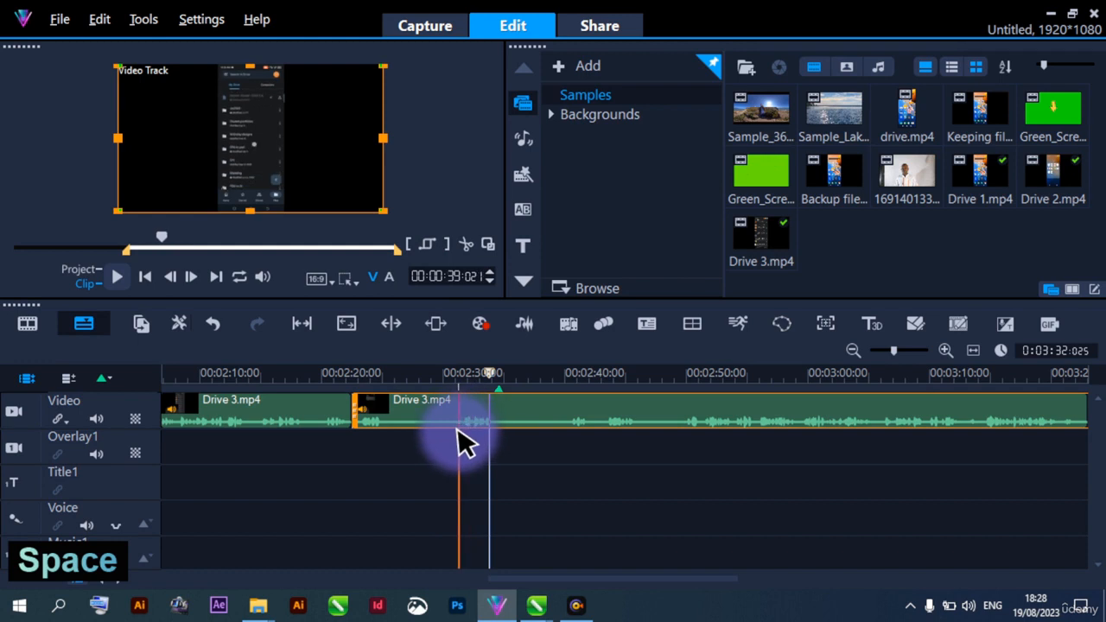
pyautogui.press('space')
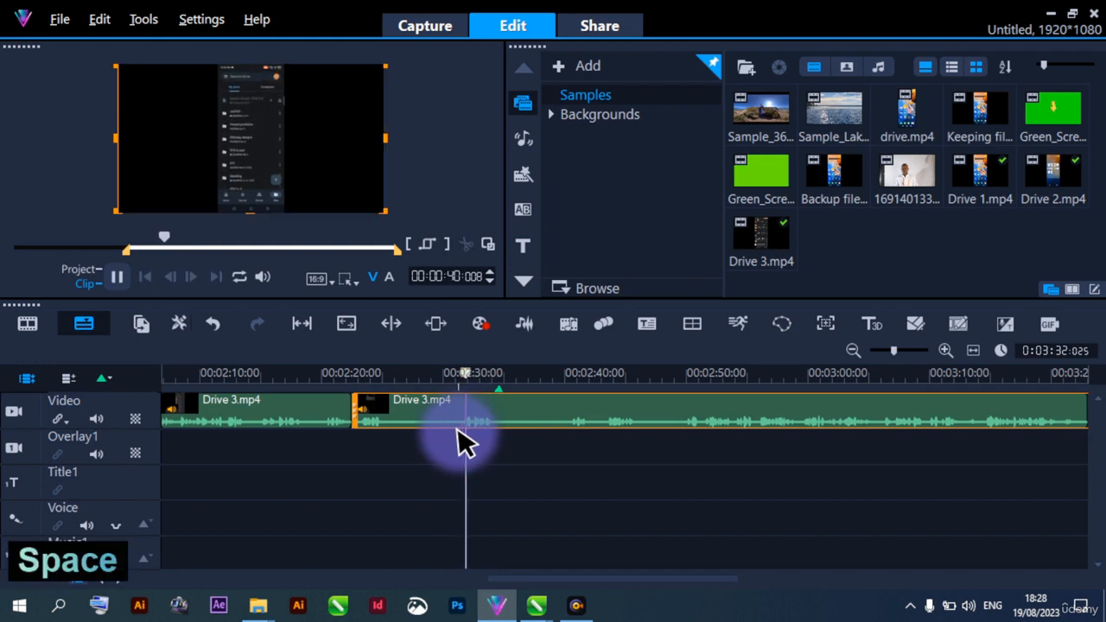
pyautogui.press('space')
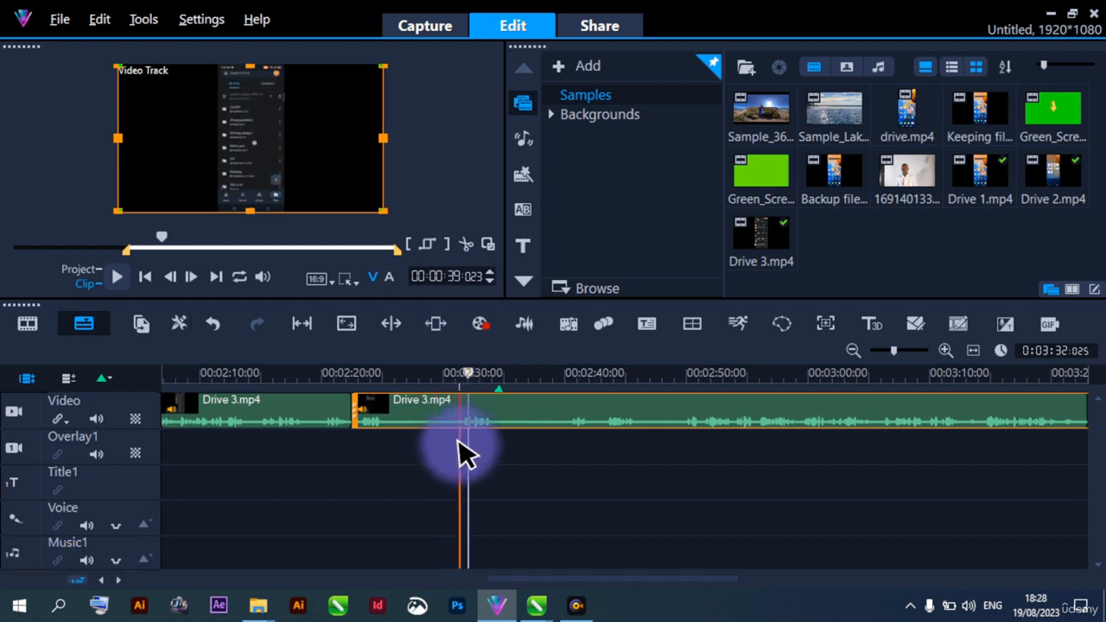
pyautogui.press('space')
pyautogui.press('space')
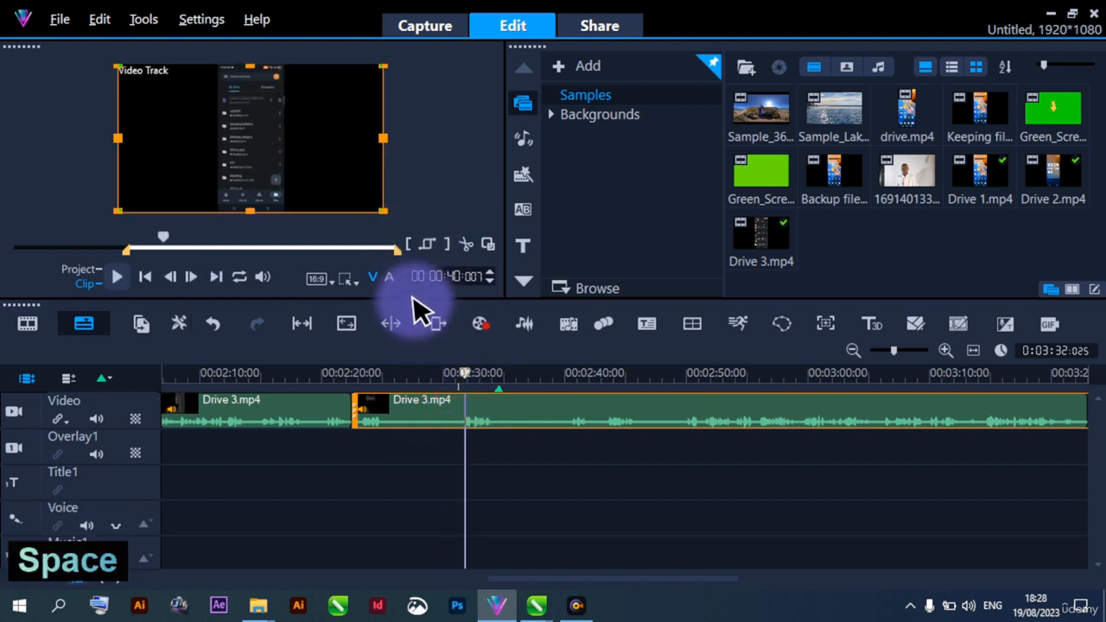
pyautogui.click(409, 243)
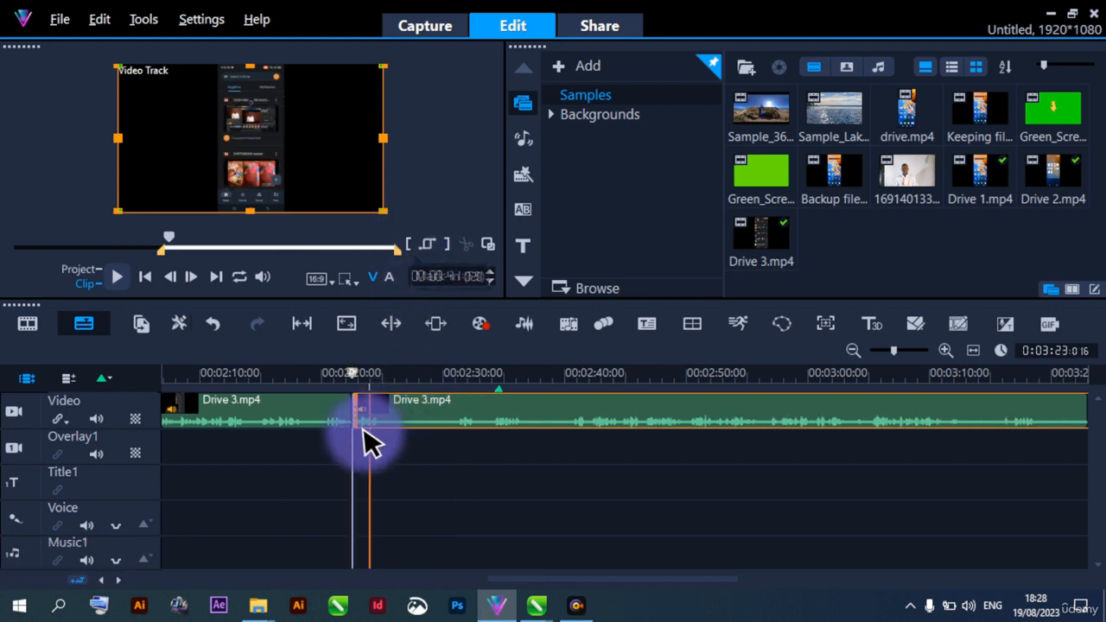
# Play the project from 00:02:20:010 across the trimmed Drive 3.mp4 join and on past 00:03:06
pyautogui.click(326, 447)
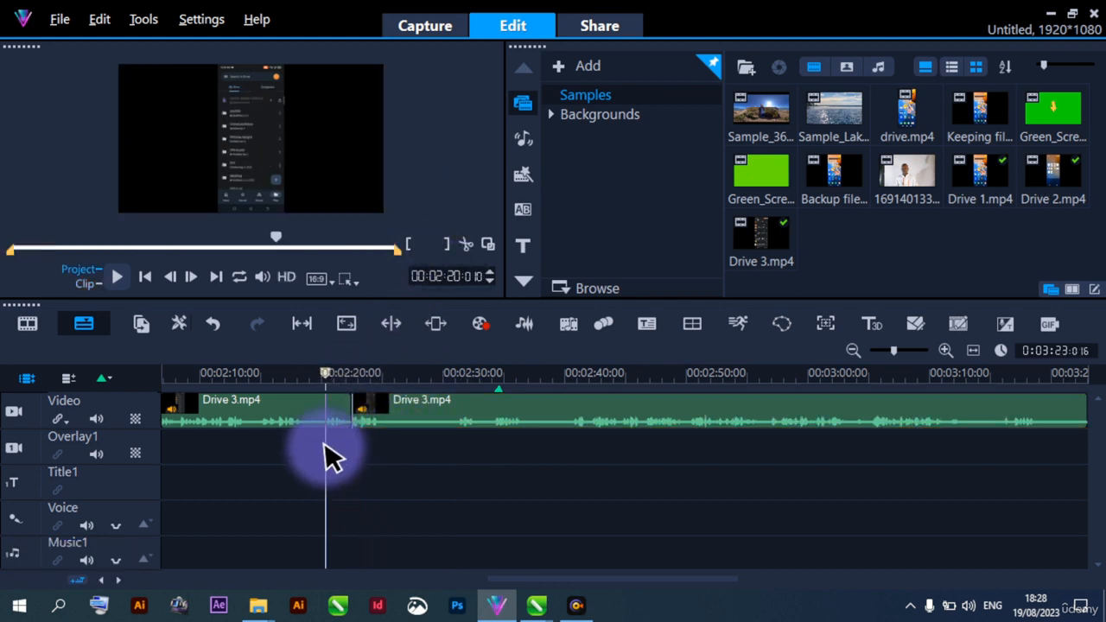
pyautogui.press('space')
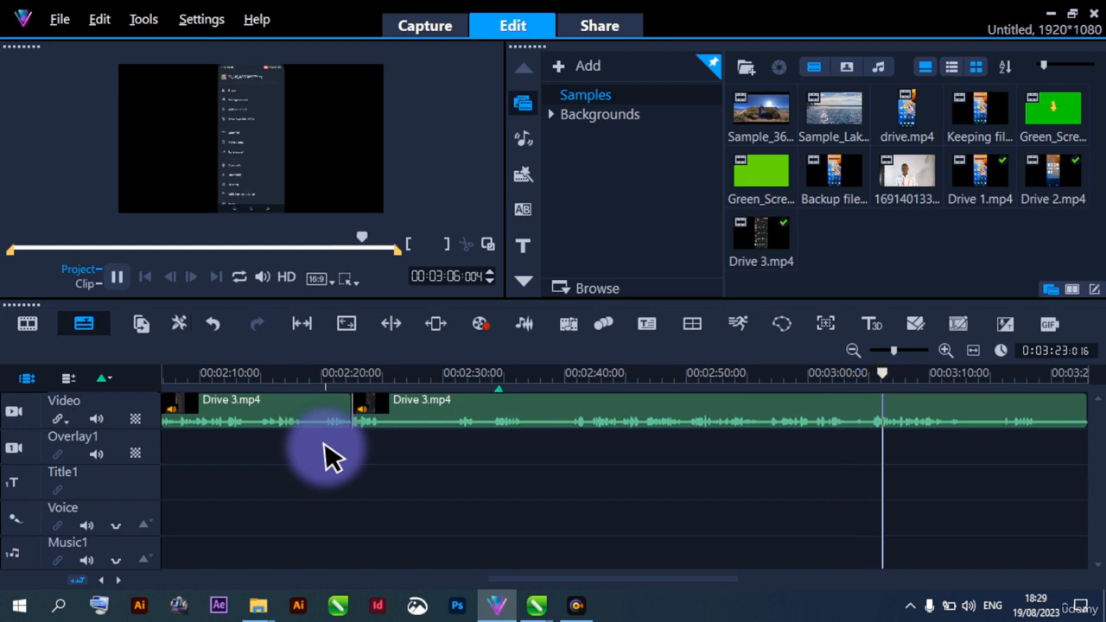
pyautogui.press('space')
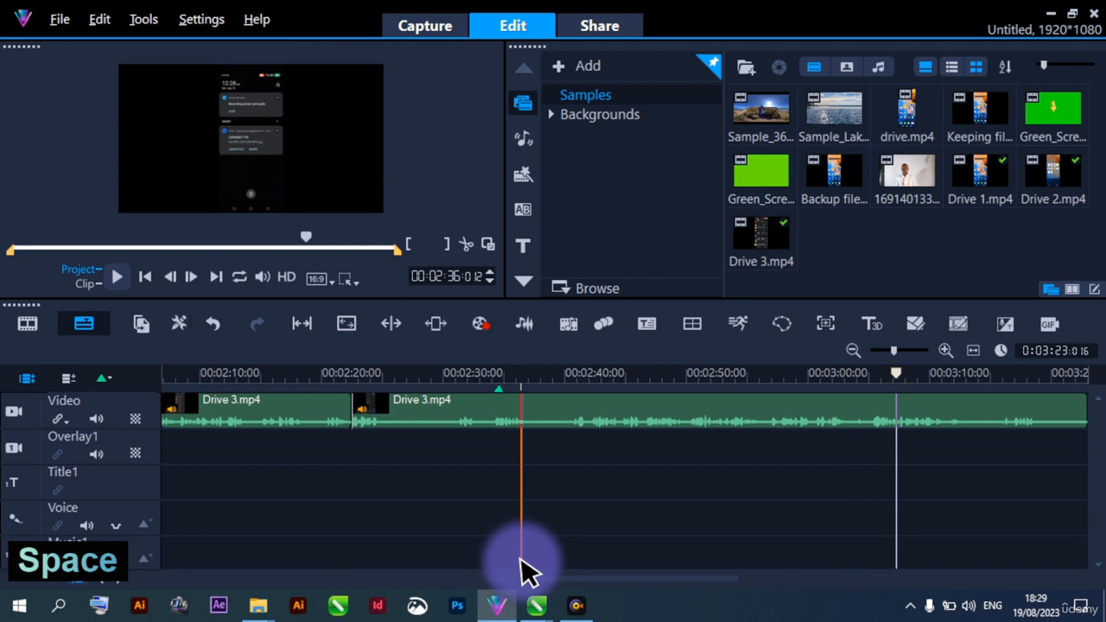
# Replay the second Drive 3.mp4 segment around the repeated passage and split it at clip time 00:01:16:014
pyautogui.moveTo(538, 578); pyautogui.dragTo(555, 577)
pyautogui.scroll(-5, 556, 578)
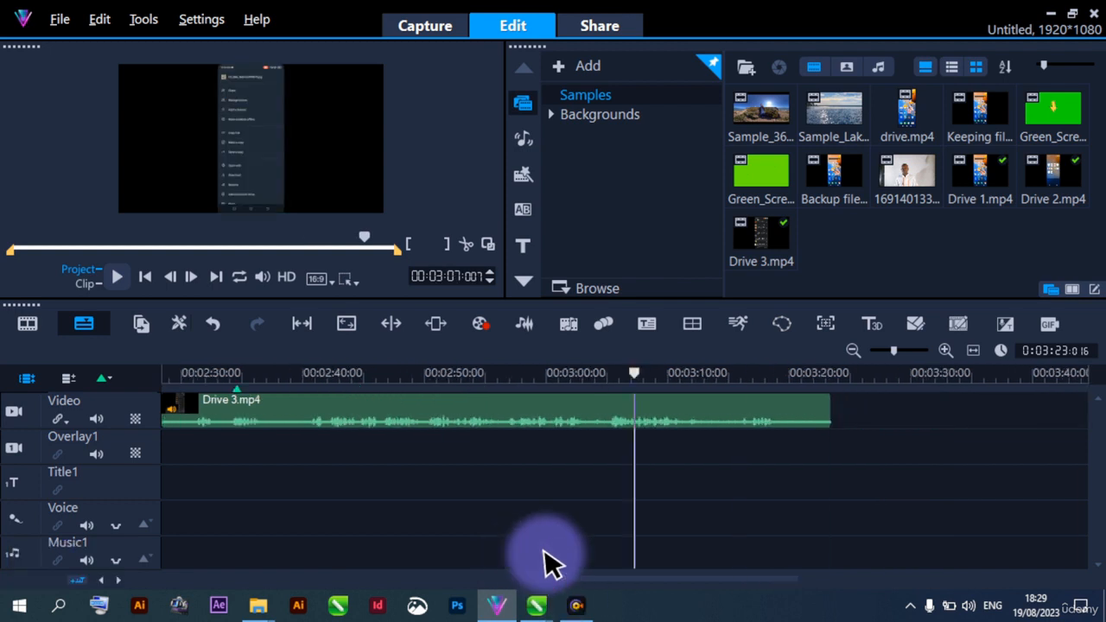
pyautogui.click(462, 410)
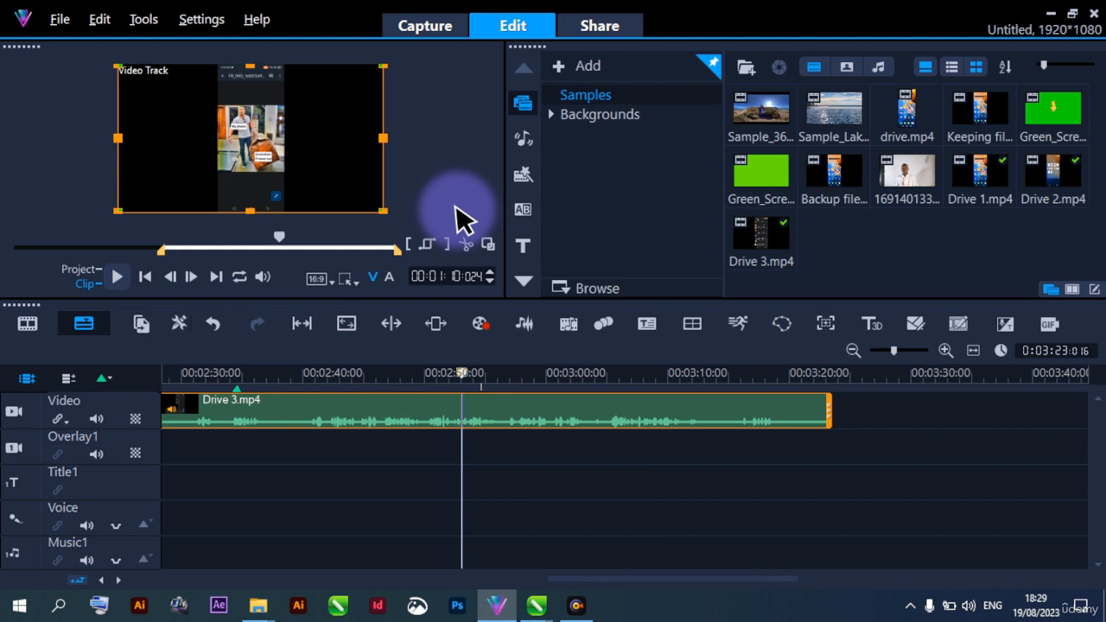
pyautogui.press('space')
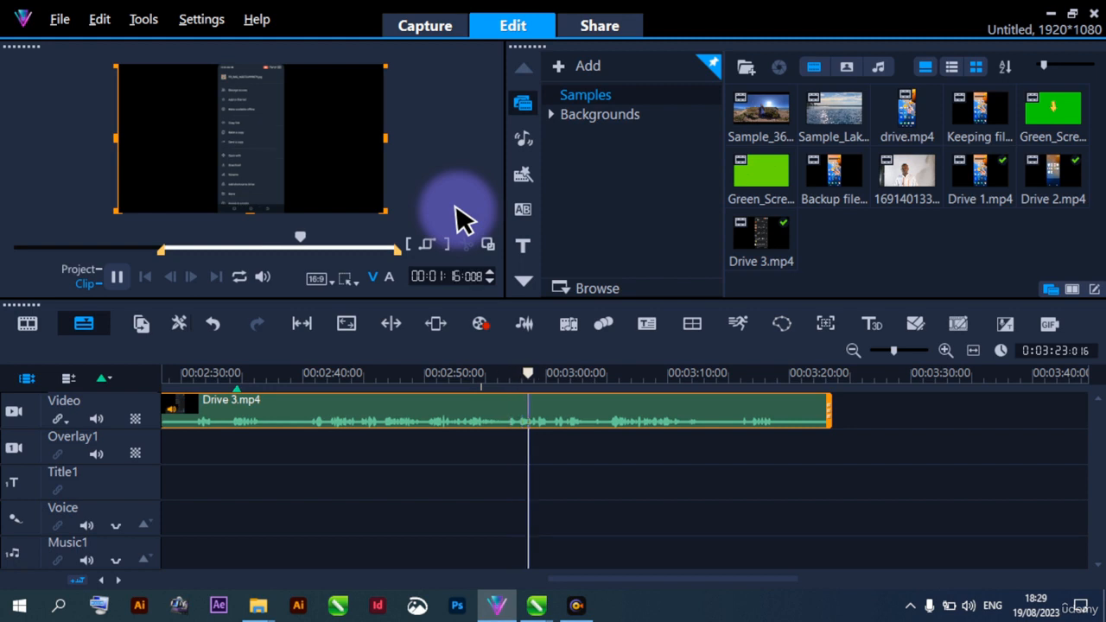
pyautogui.press('space')
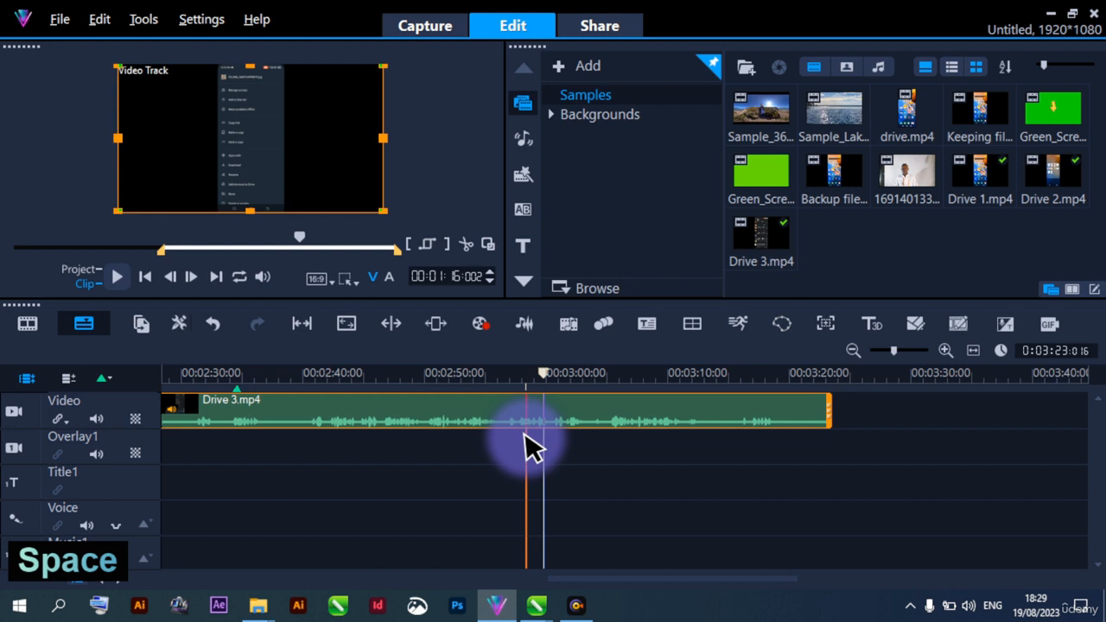
pyautogui.press('space')
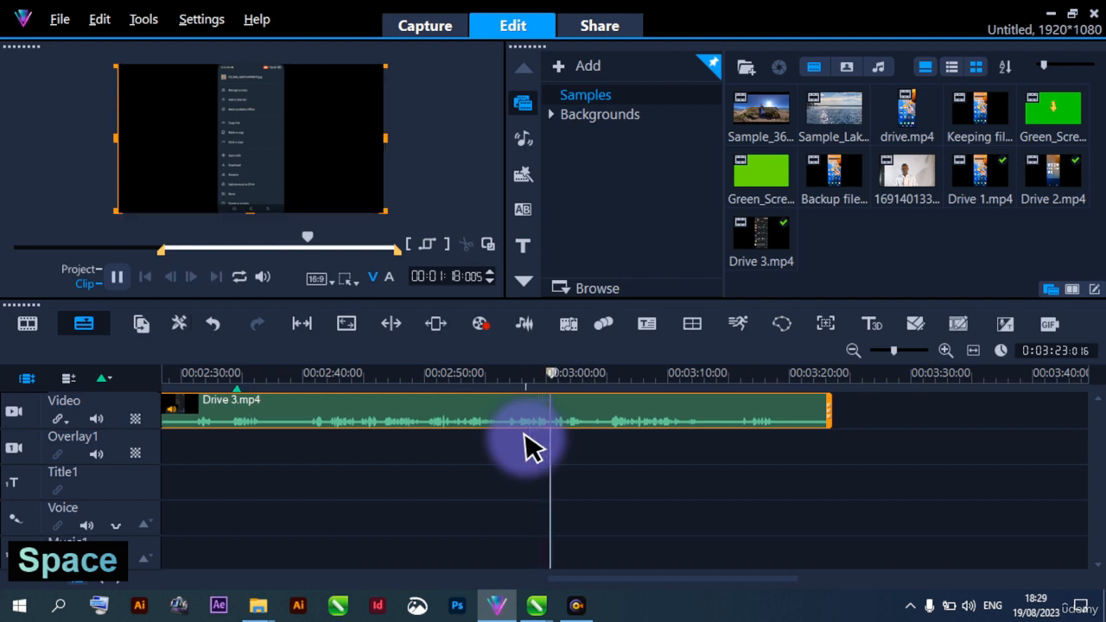
pyautogui.press('space')
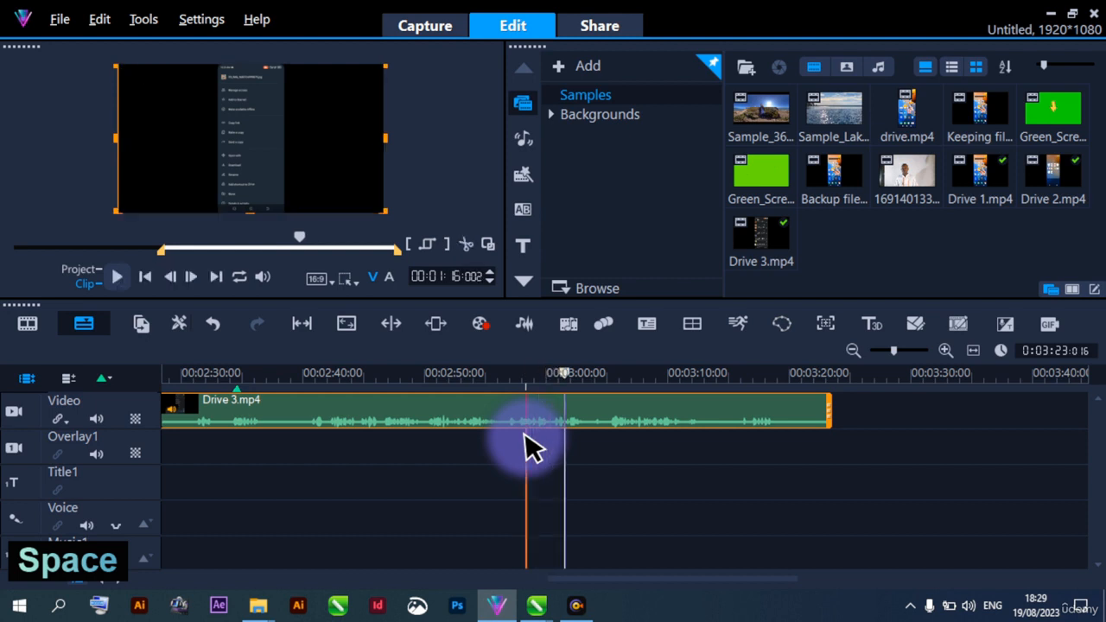
pyautogui.press('space')
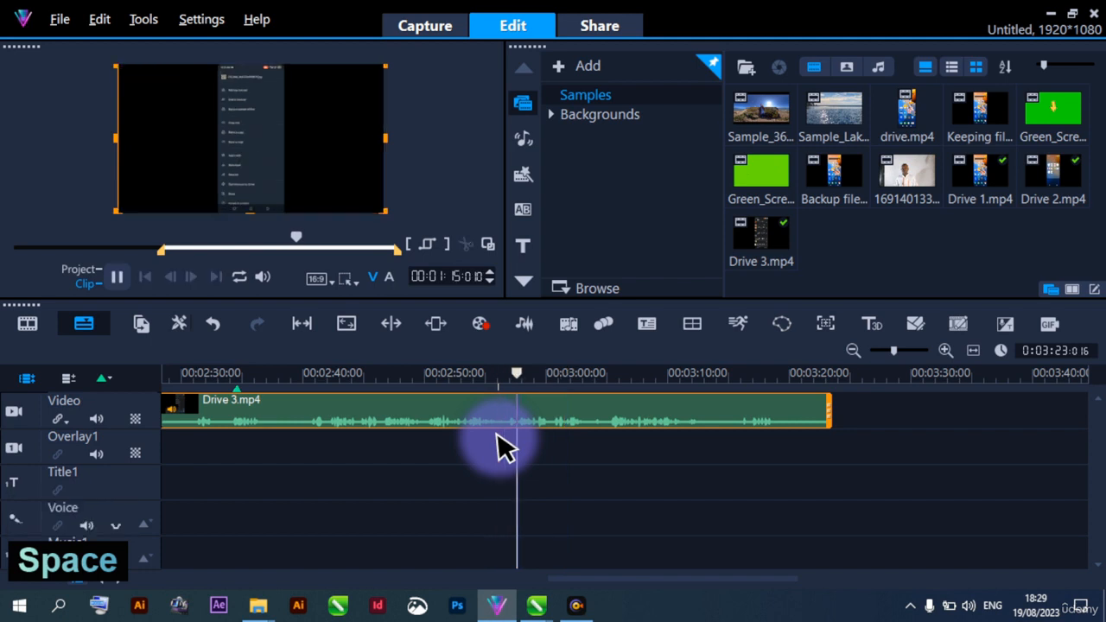
pyautogui.press('space')
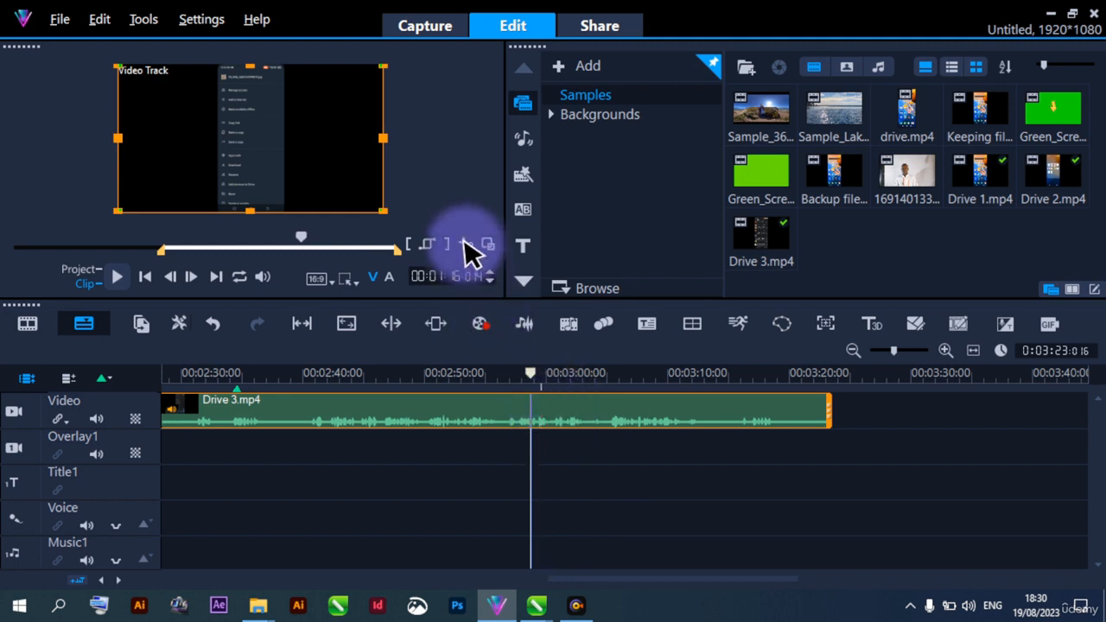
# Play the last Drive 3.mp4 segment from its opening and trim its start to 00:01:22:029
pyautogui.click(566, 424)
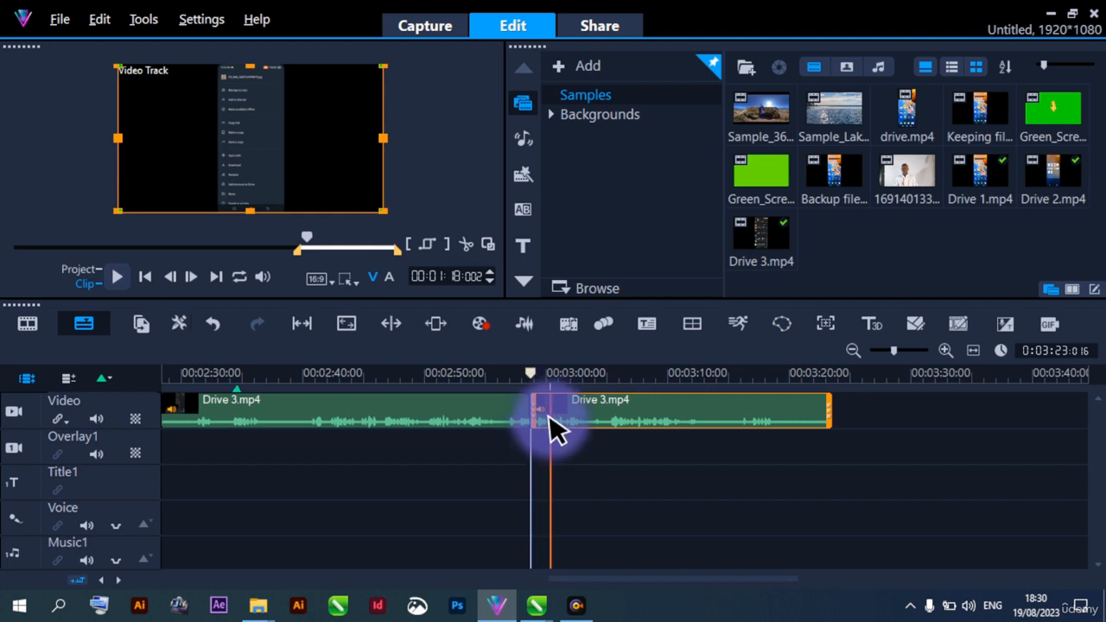
pyautogui.press('space')
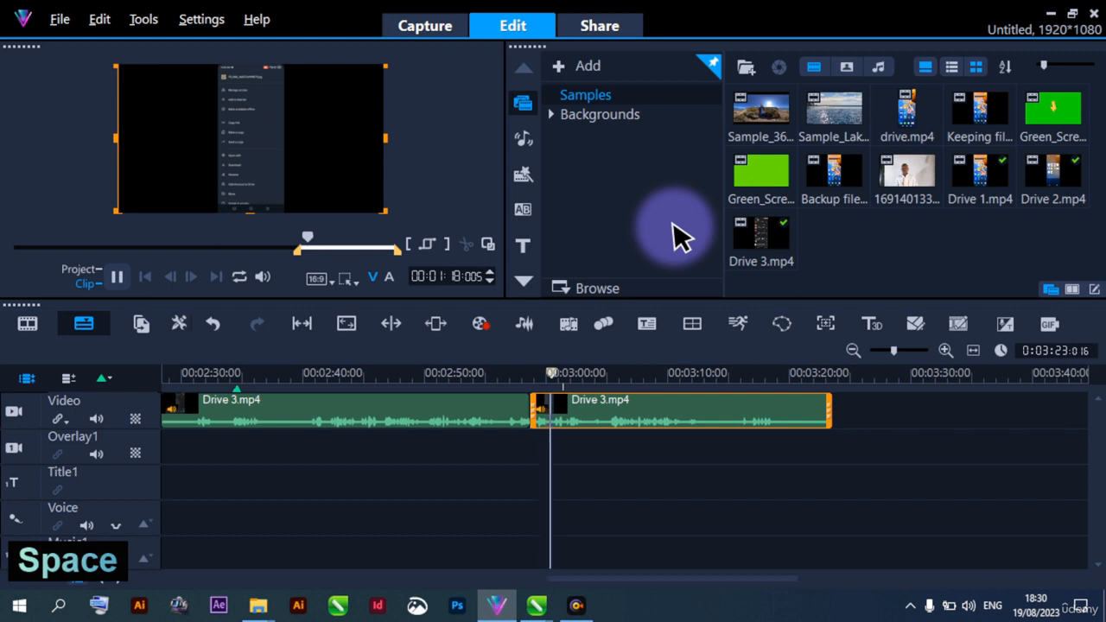
pyautogui.press('space')
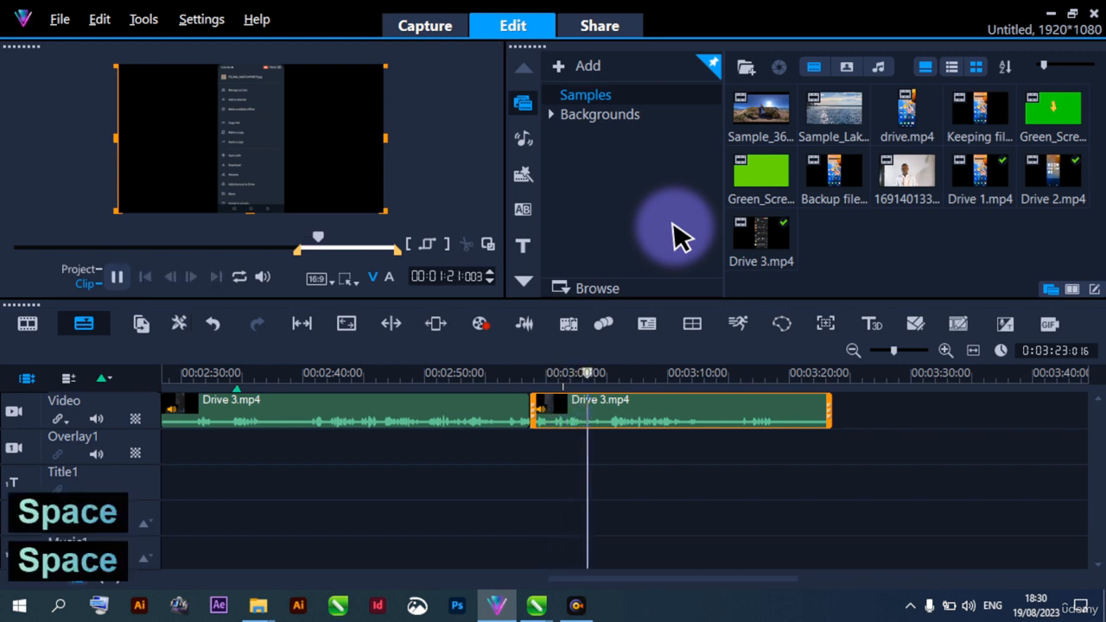
pyautogui.press('space')
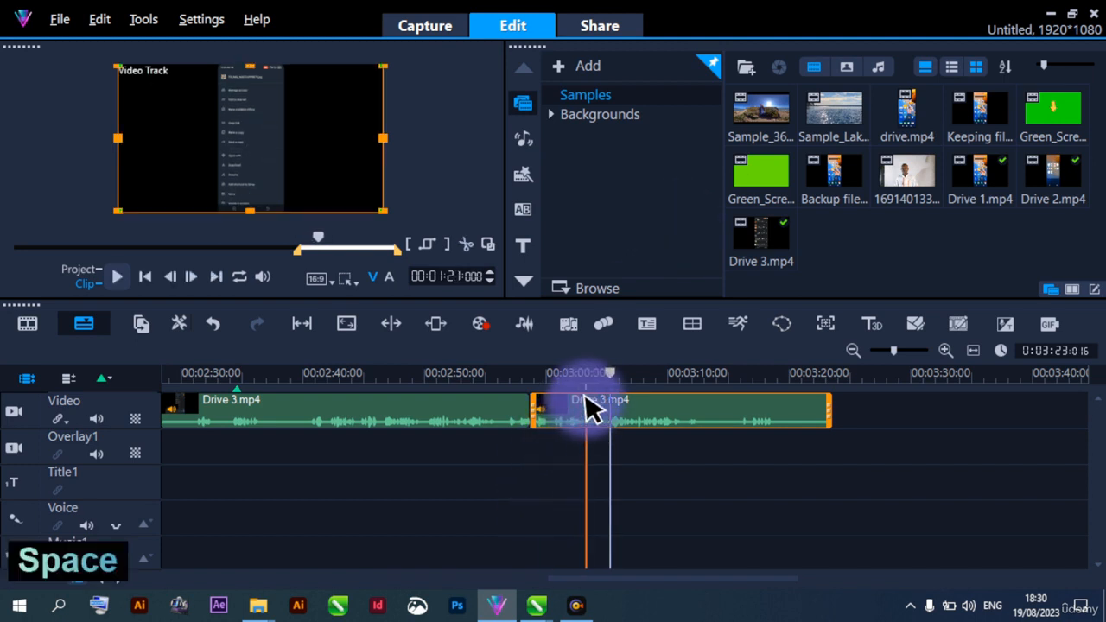
pyautogui.click(407, 245)
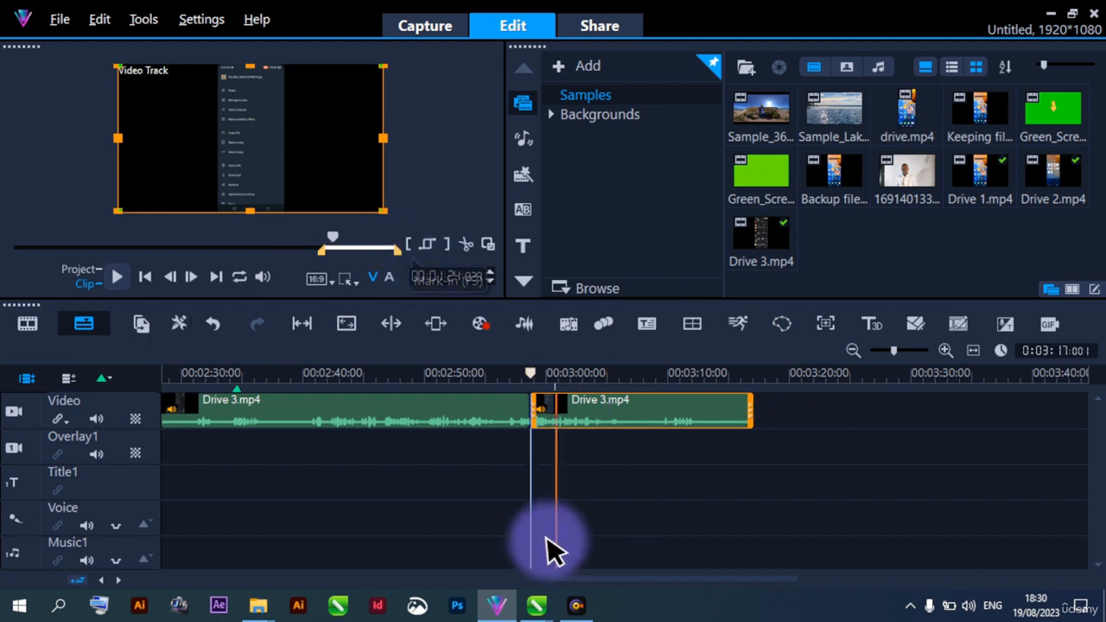
# Play the project from 00:02:55:018 across the join into the last Drive 3.mp4 segment
pyautogui.moveTo(569, 578); pyautogui.dragTo(589, 579)
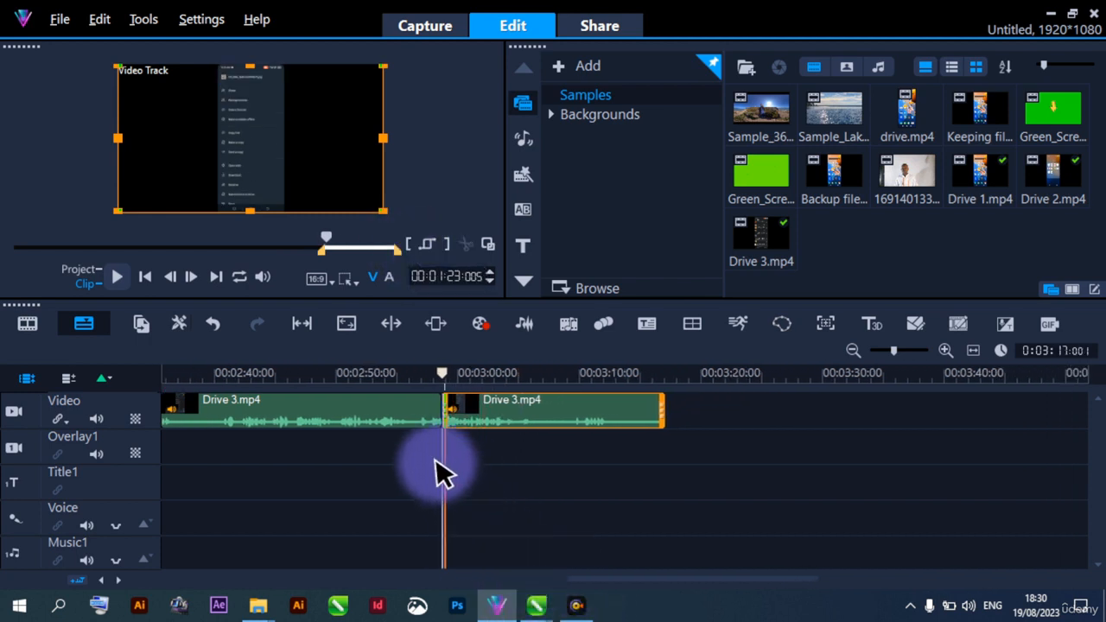
pyautogui.click(406, 449)
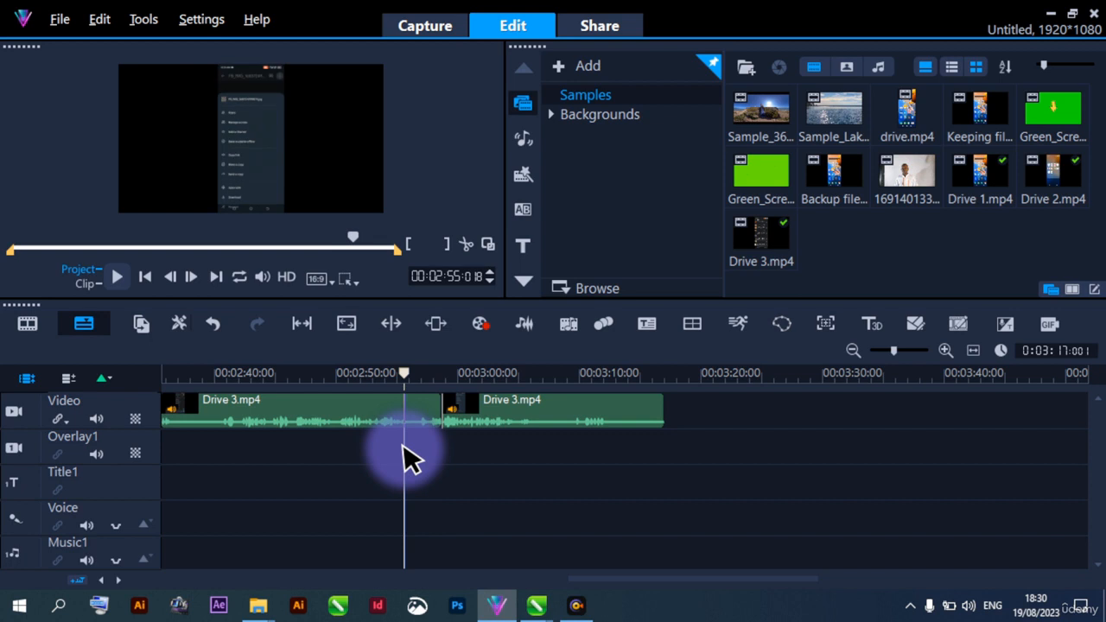
pyautogui.press('space')
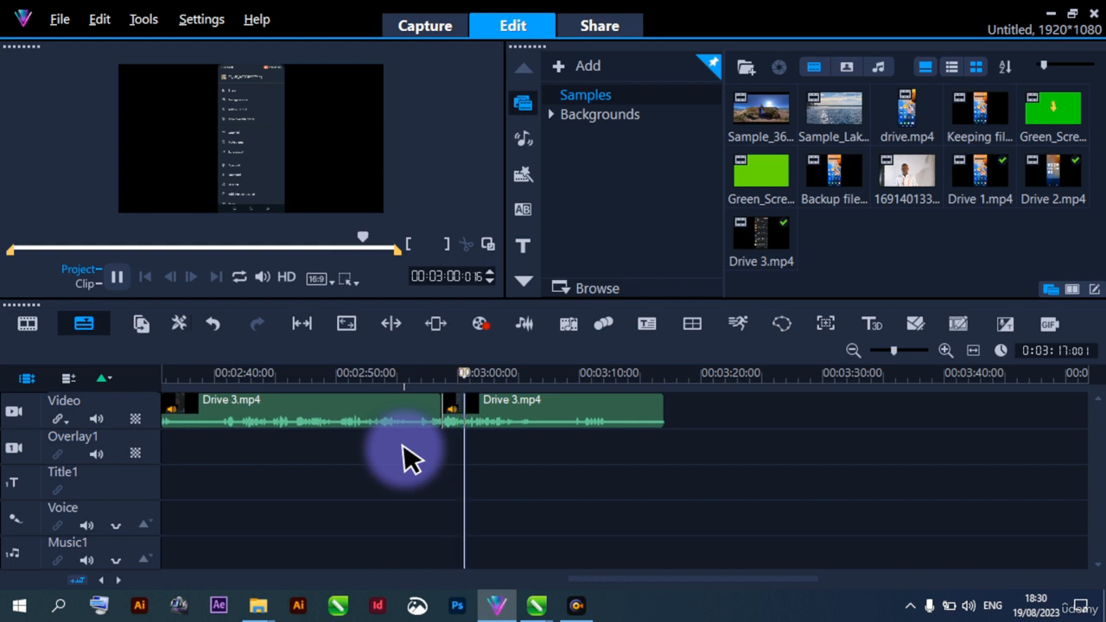
pyautogui.press('space')
# Replay the closing part of the second Drive 3.mp4 segment from clip time 00:01:13:000
pyautogui.click(400, 445)
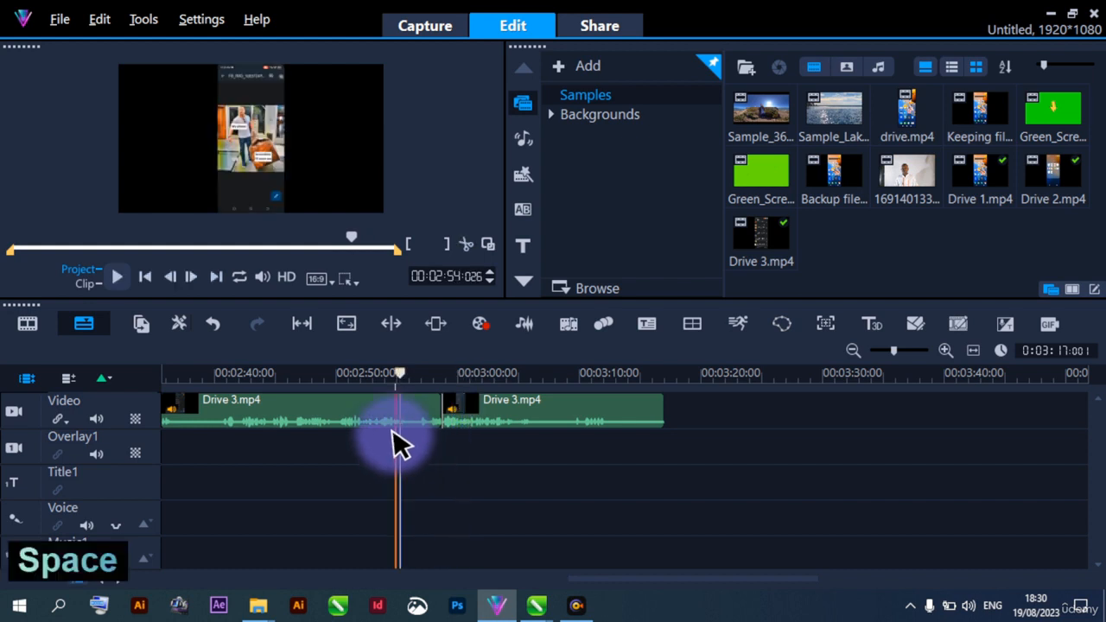
pyautogui.click(393, 417)
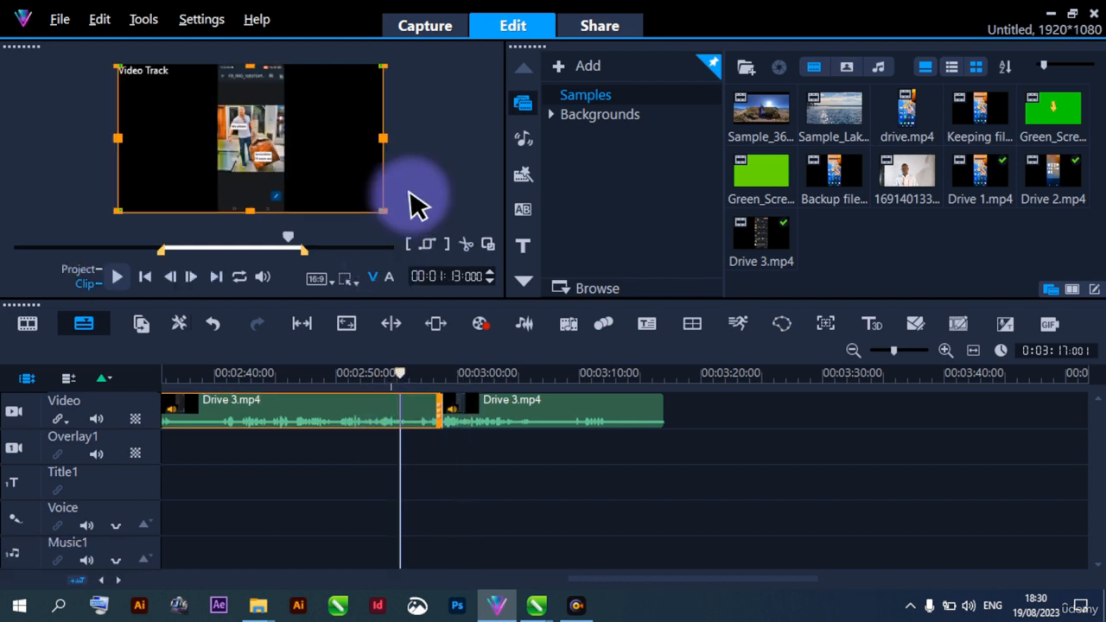
pyautogui.press('space')
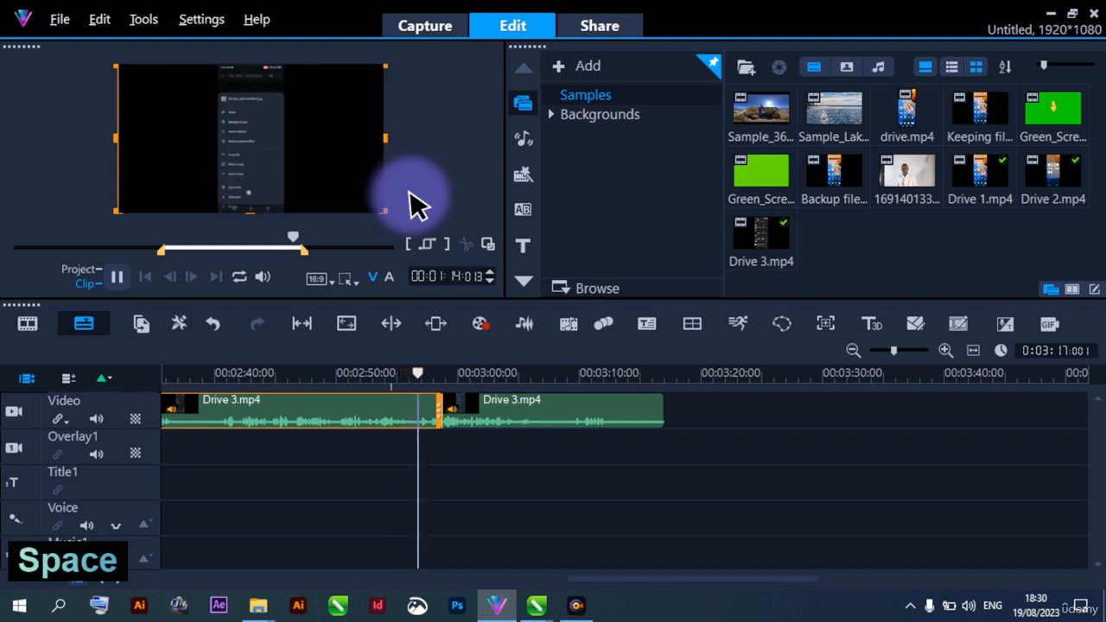
pyautogui.press('space')
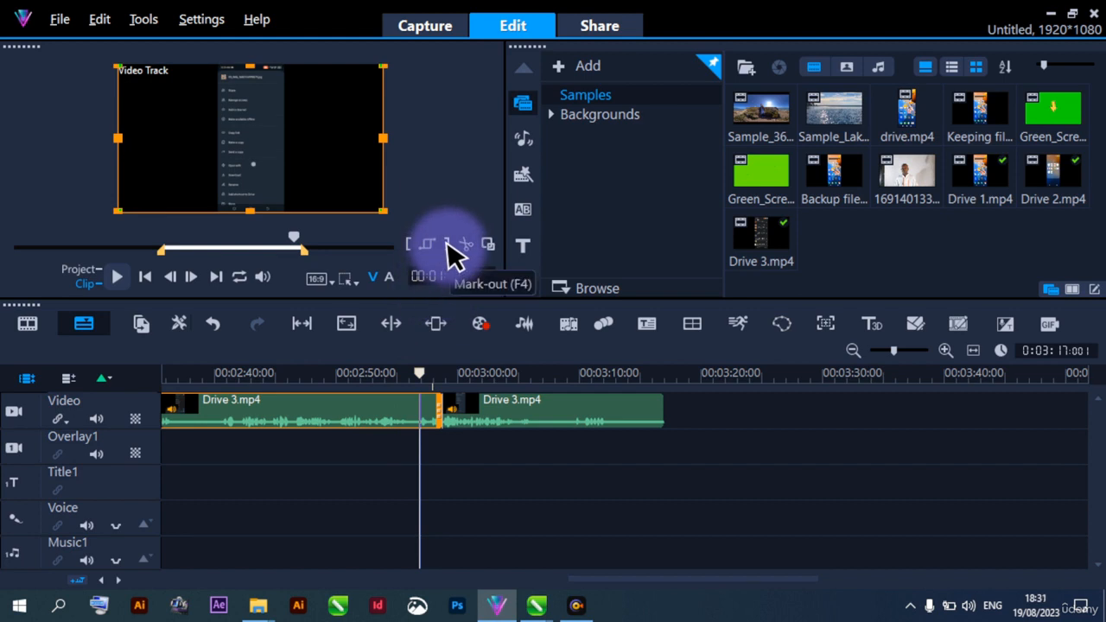
# Split the second Drive 3.mp4 segment at clip time 00:01:15:020 and delete the short piece before the last segment
pyautogui.moveTo(439, 404); pyautogui.dragTo(432, 415)
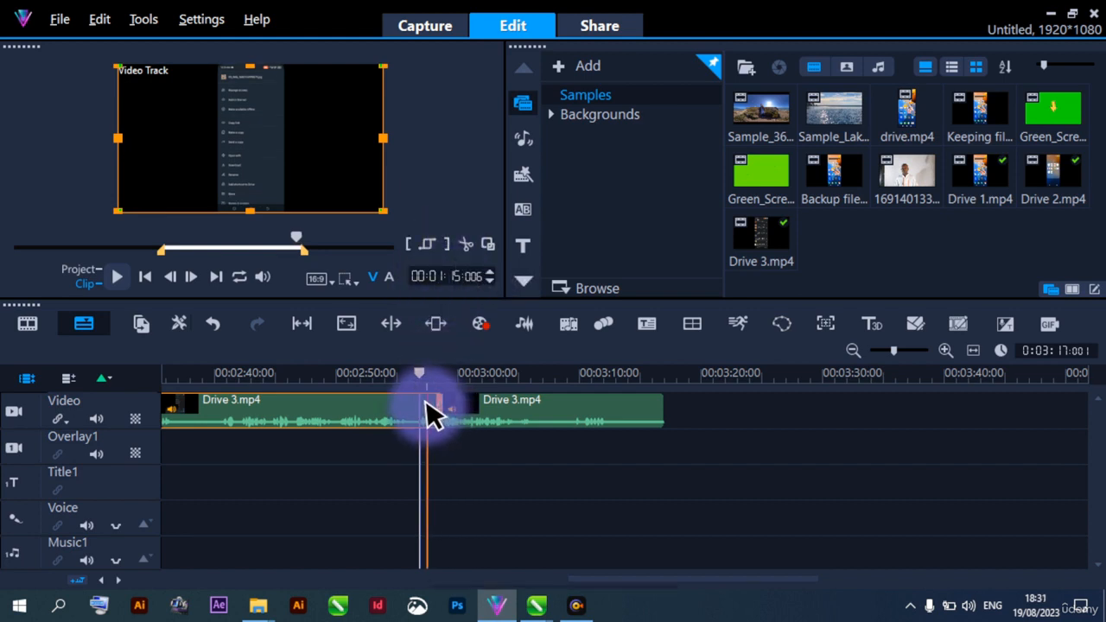
pyautogui.rightClick(432, 414)
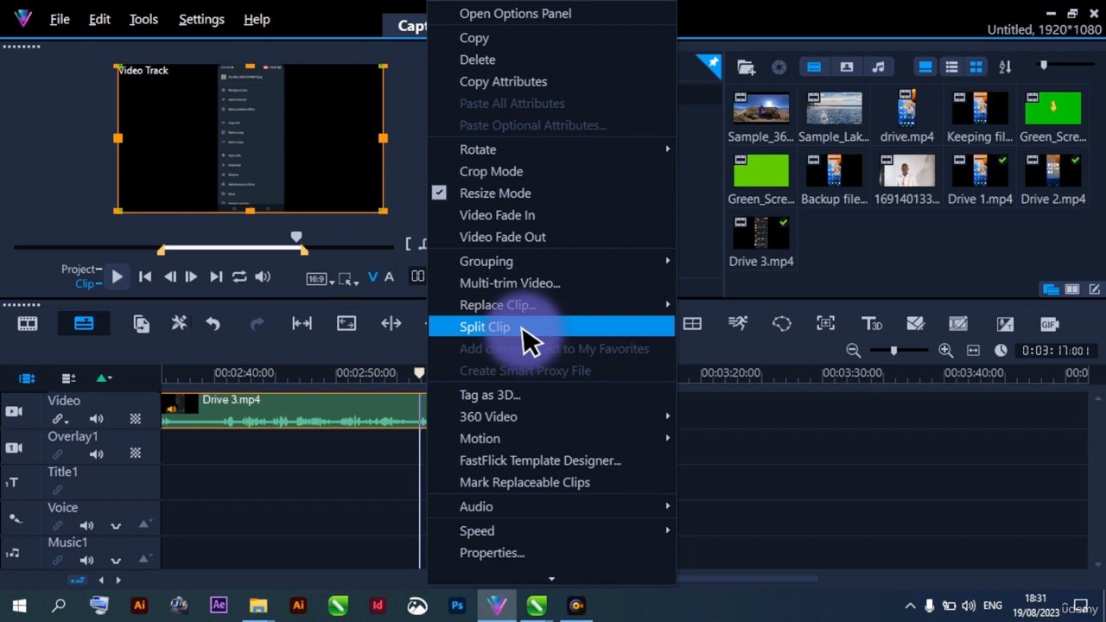
pyautogui.click(484, 326)
pyautogui.click(434, 413)
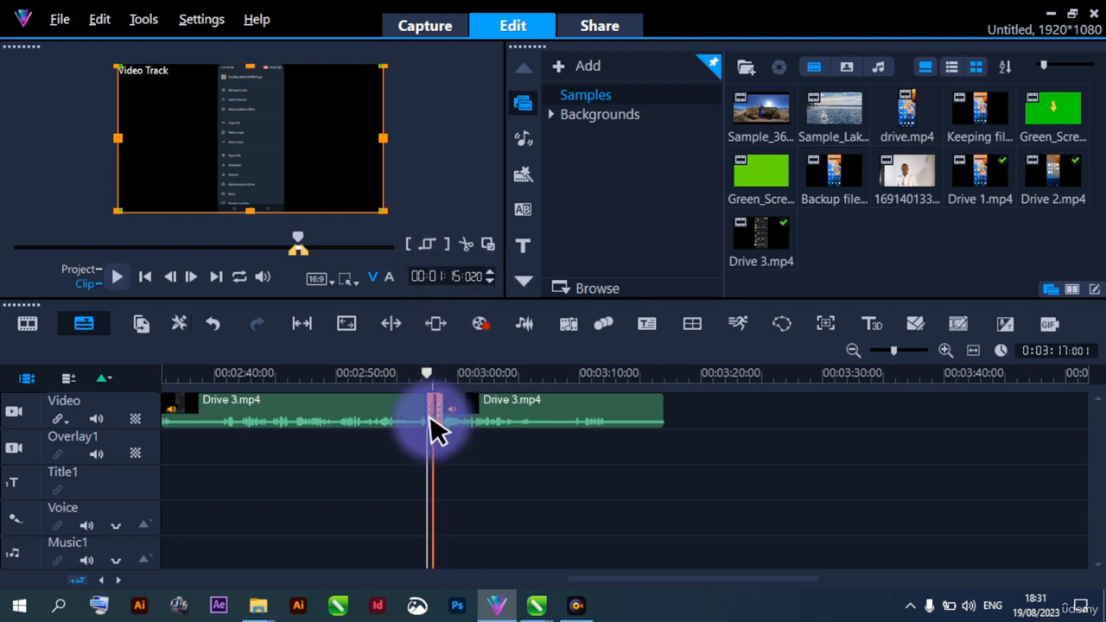
pyautogui.press('Delete')
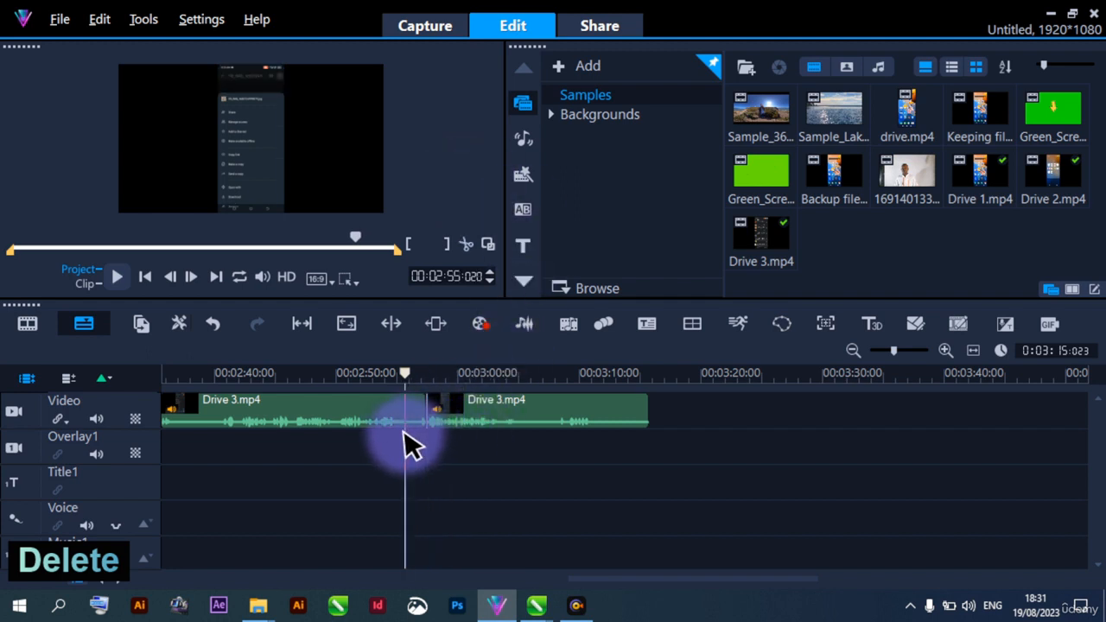
# Play the project from 00:02:55:020 across the shortened join and replay the preceding Drive 3.mp4 segment from clip time 00:01:13:000
pyautogui.press('space')
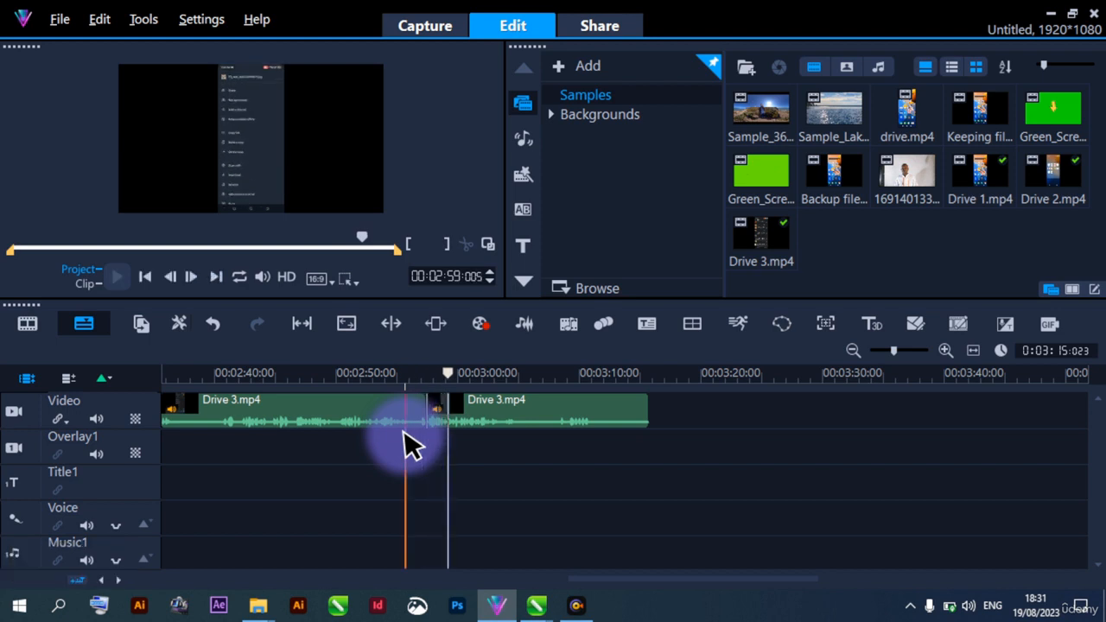
pyautogui.press('space')
pyautogui.click(399, 416)
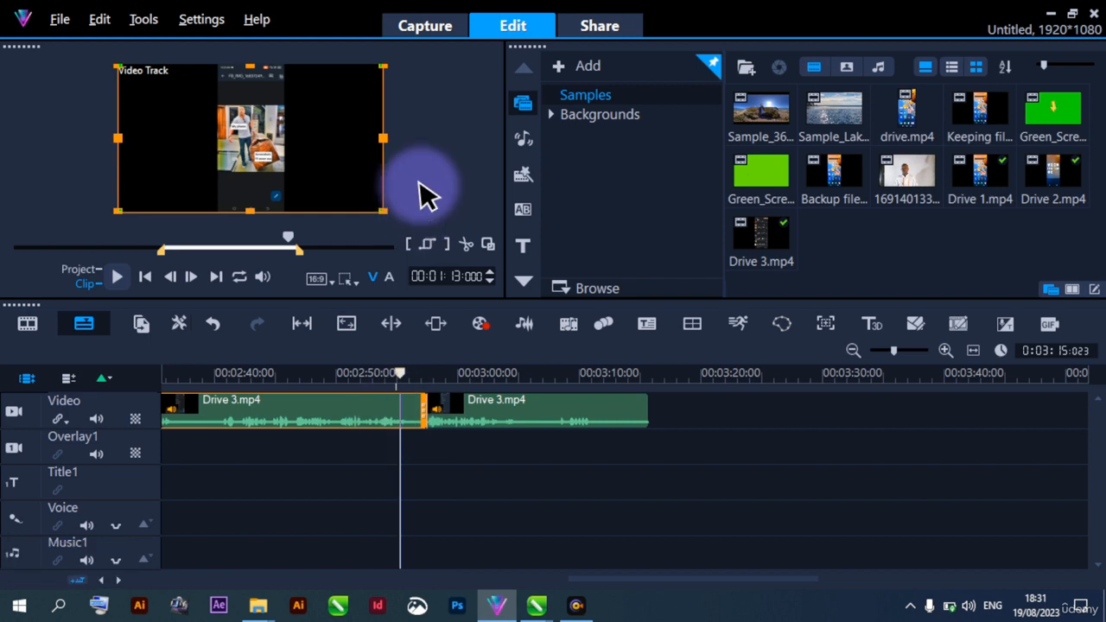
pyautogui.press('space')
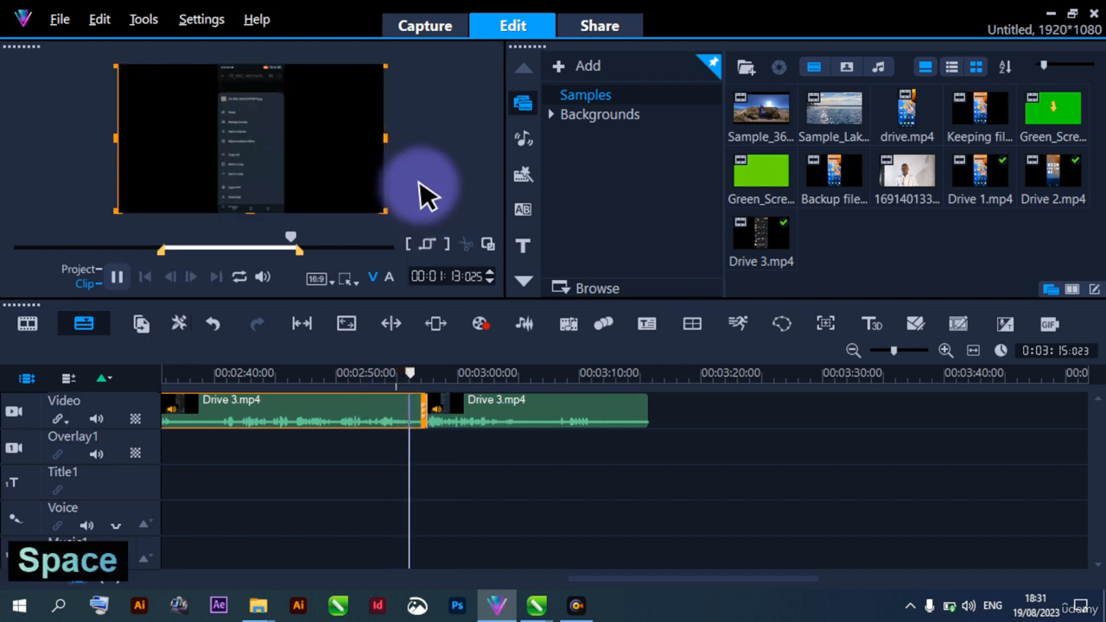
pyautogui.press('space')
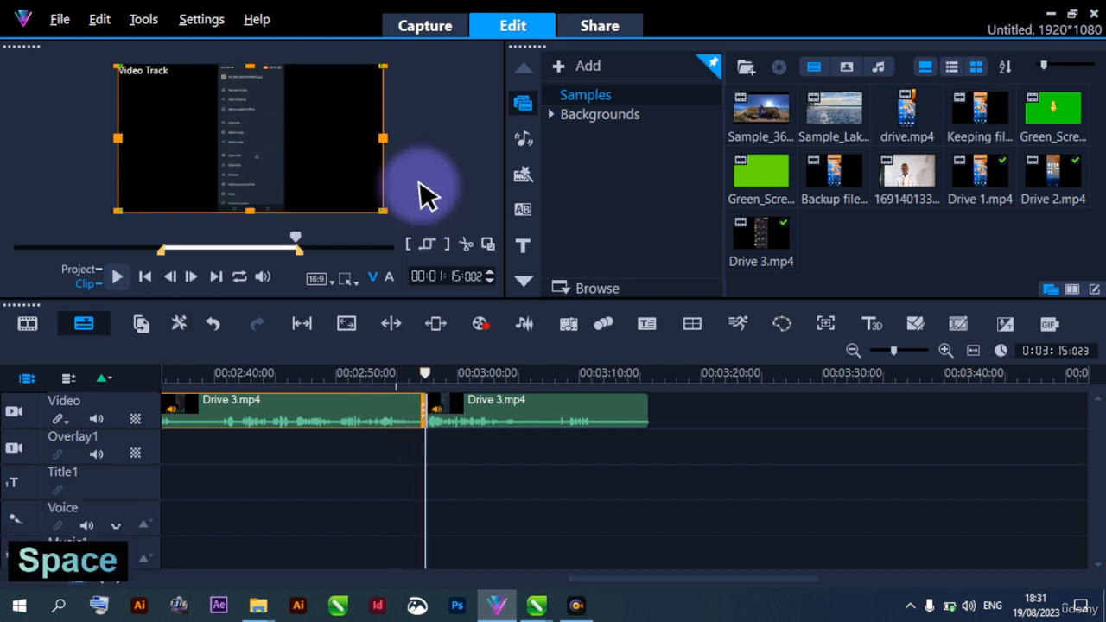
# Trim the end of the Drive 3.mp4 segment before the last join to project time 00:02:56:016
pyautogui.click(416, 450)
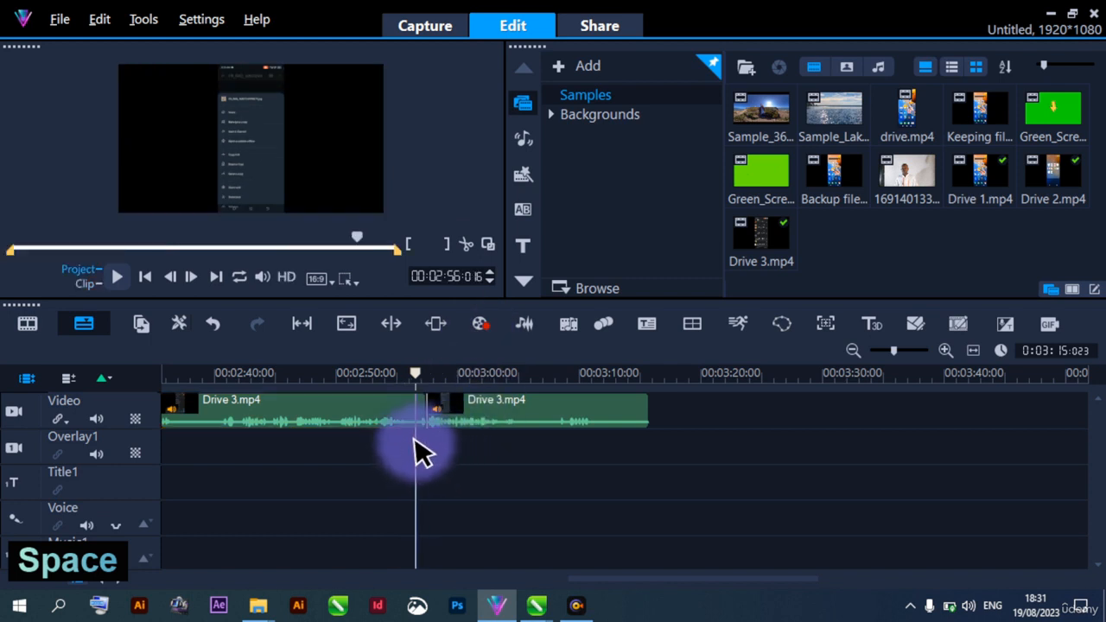
pyautogui.click(413, 414)
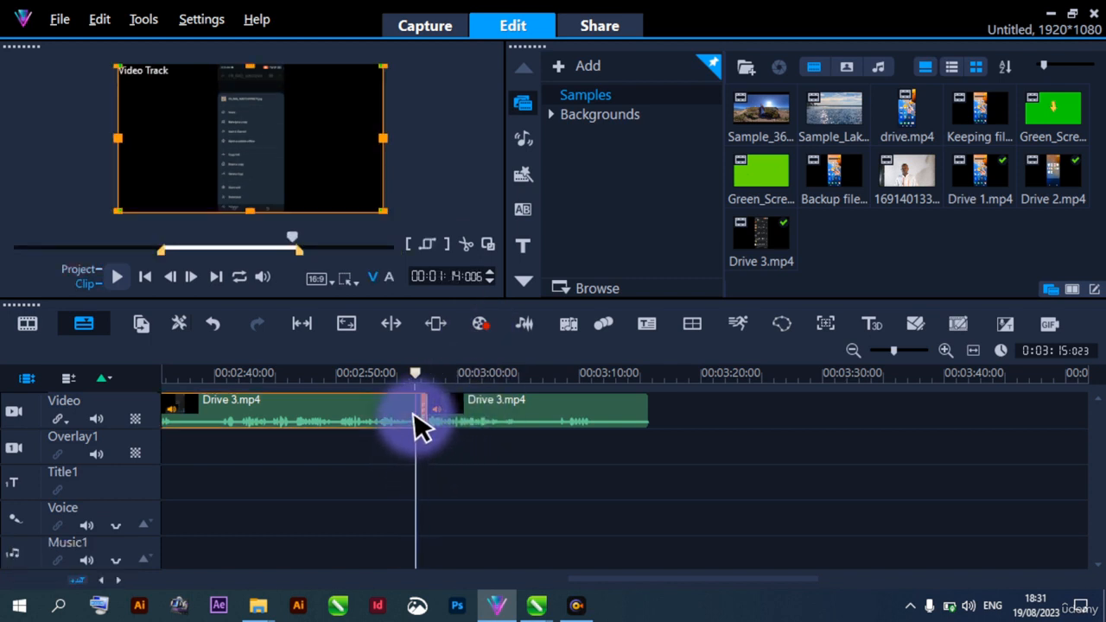
pyautogui.click(447, 248)
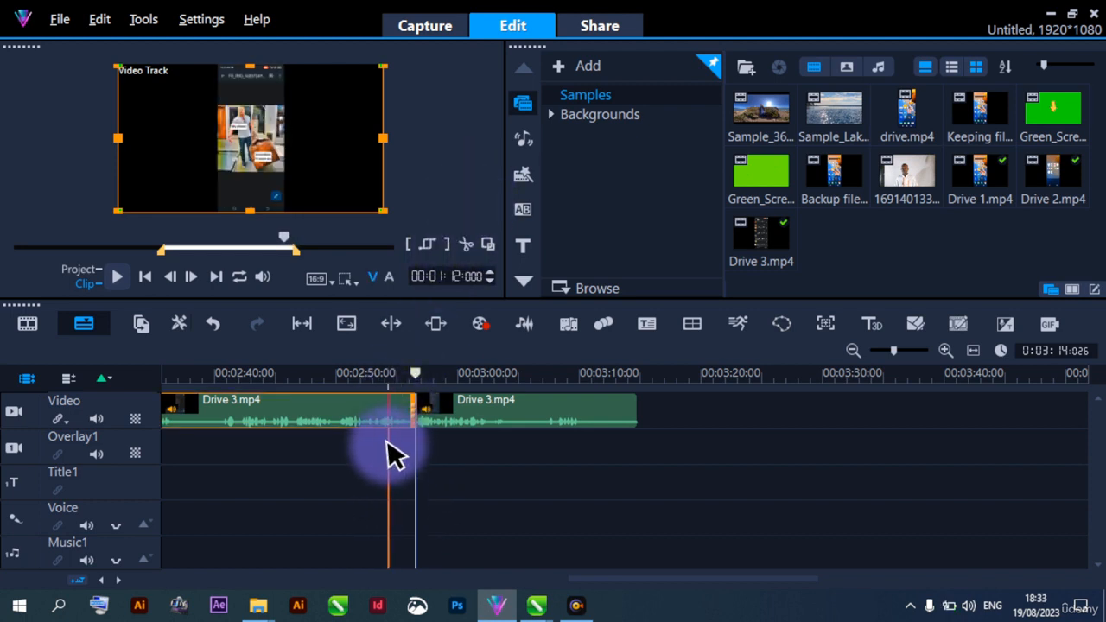
# Play the project from 00:02:54:012 across the join through to the end of the last Drive 3.mp4 segment
pyautogui.click(388, 445)
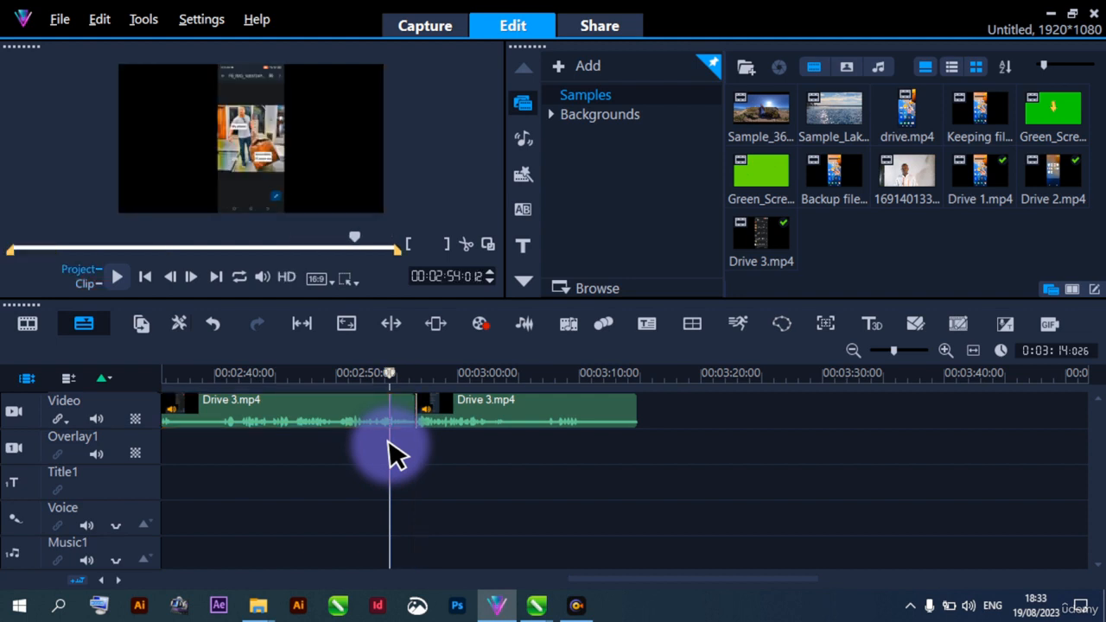
pyautogui.press('space')
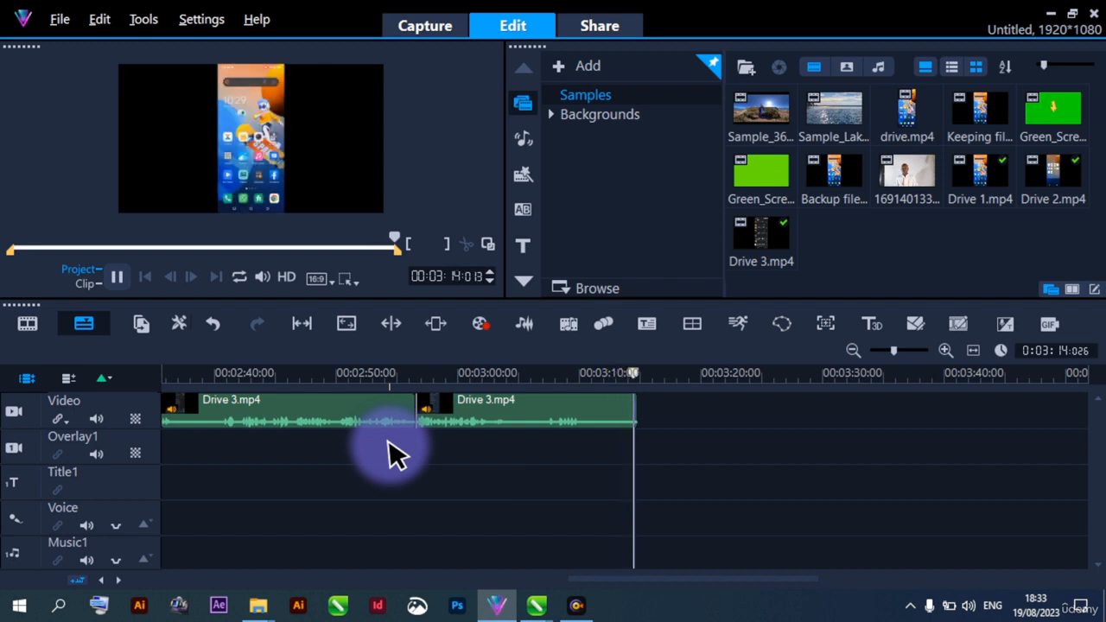
pyautogui.click(389, 454)
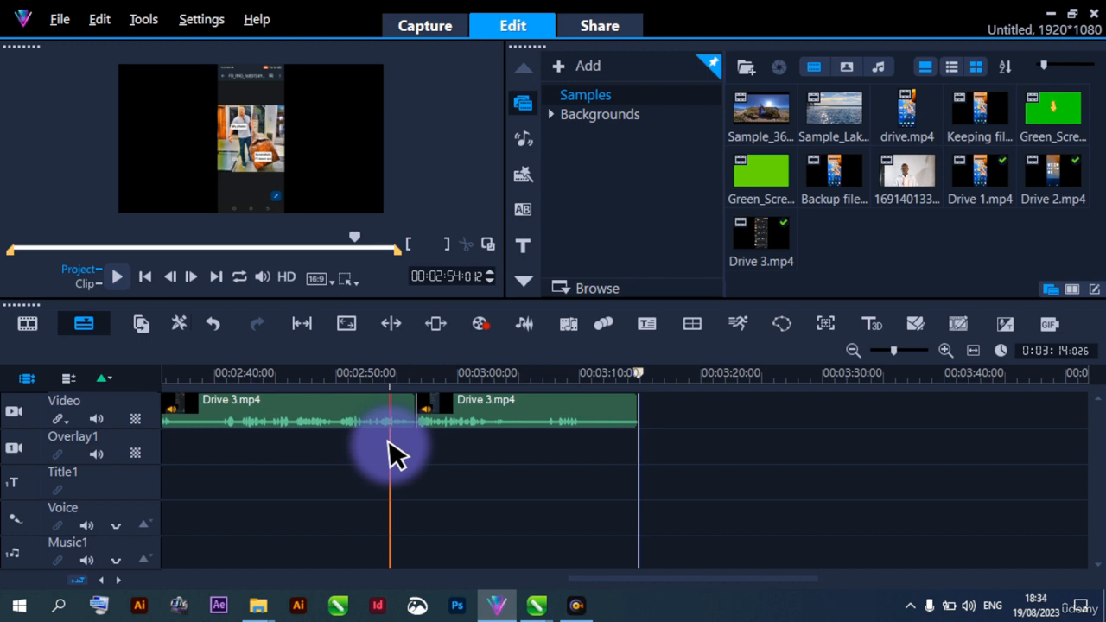
# Start saving the project and choose the Sample edt folder on the Desktop as its location
pyautogui.press('ctrl')
pyautogui.press('ctrl')
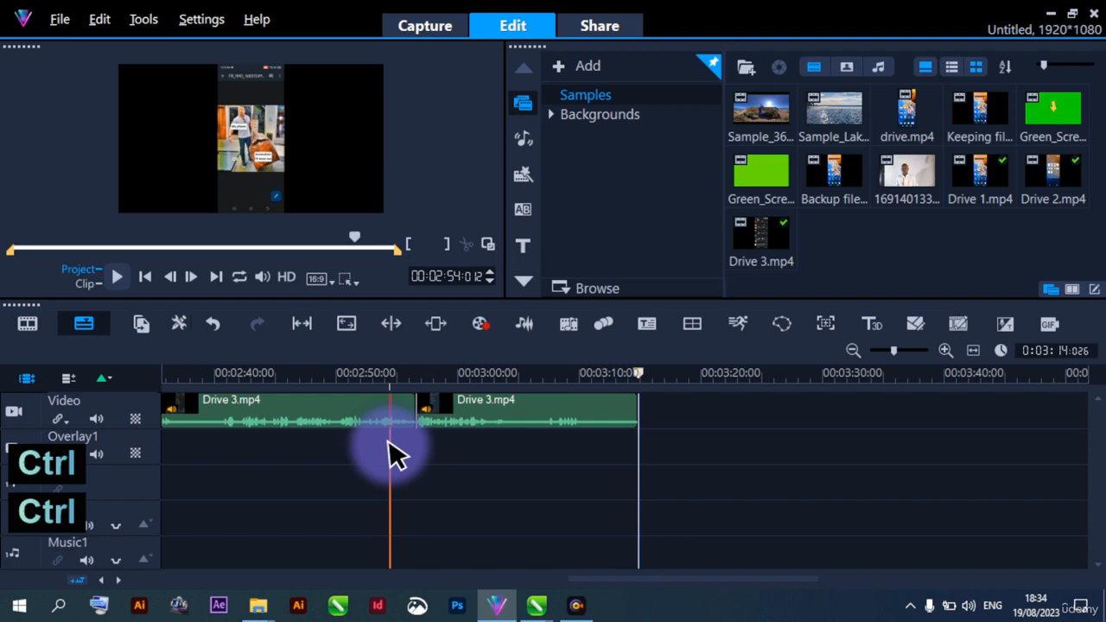
pyautogui.hotkey('ctrl', 's')
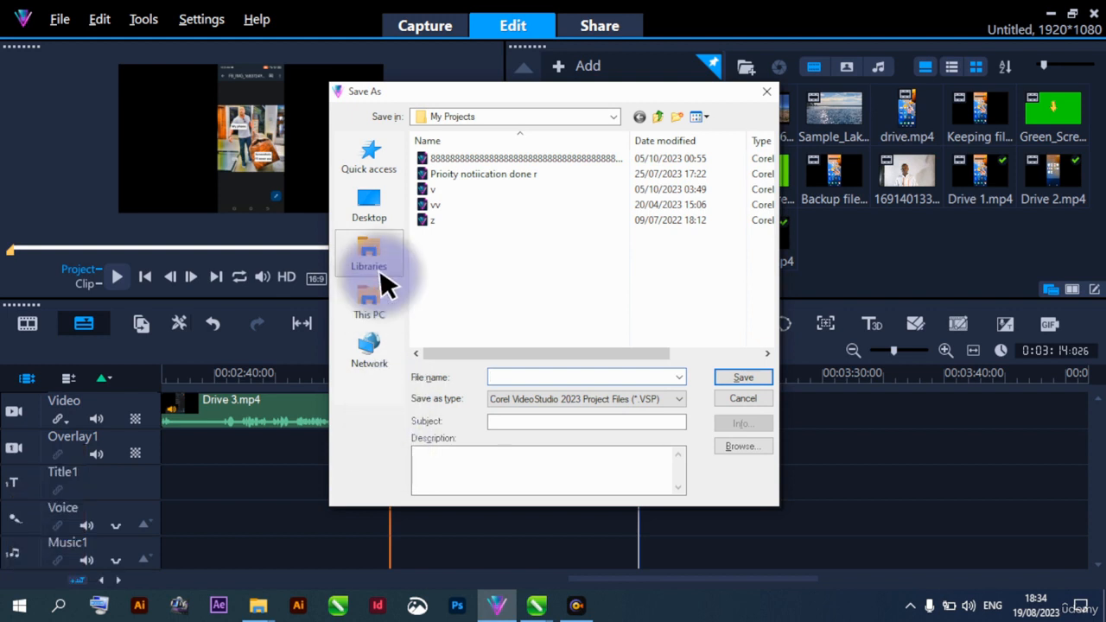
pyautogui.click(373, 172)
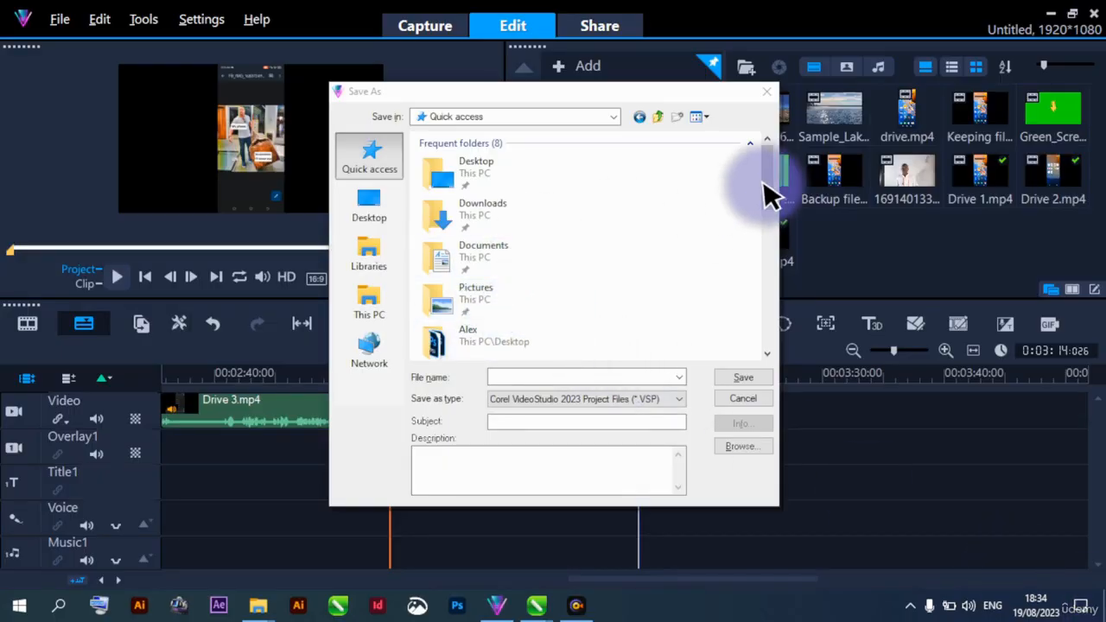
pyautogui.moveTo(772, 194); pyautogui.dragTo(721, 197)
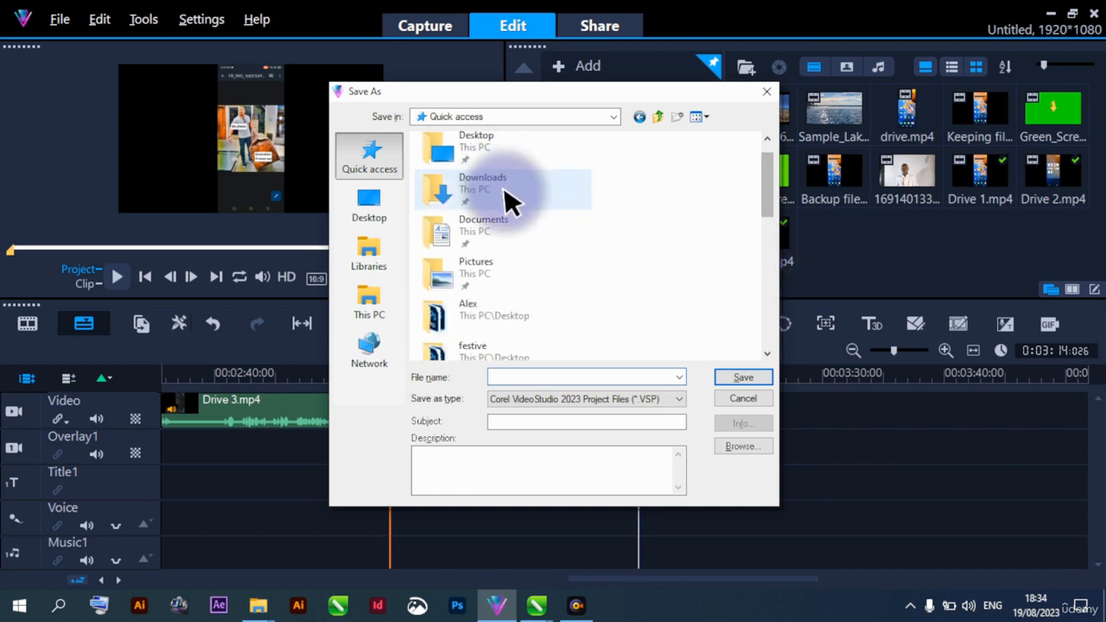
pyautogui.doubleClick(484, 157)
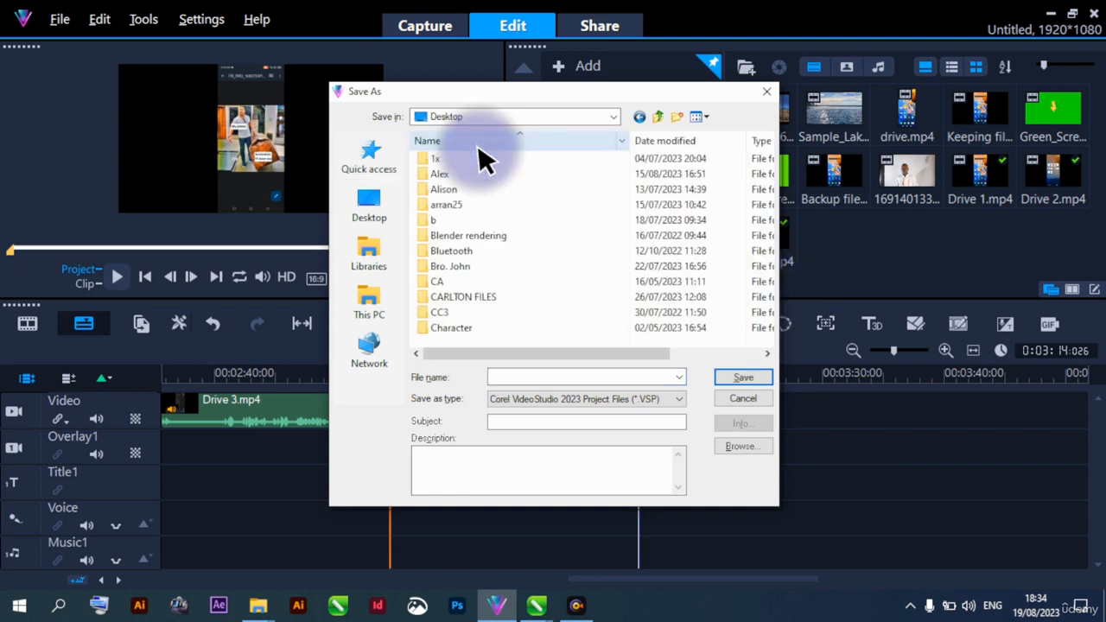
pyautogui.click(536, 192)
pyautogui.write('sa')
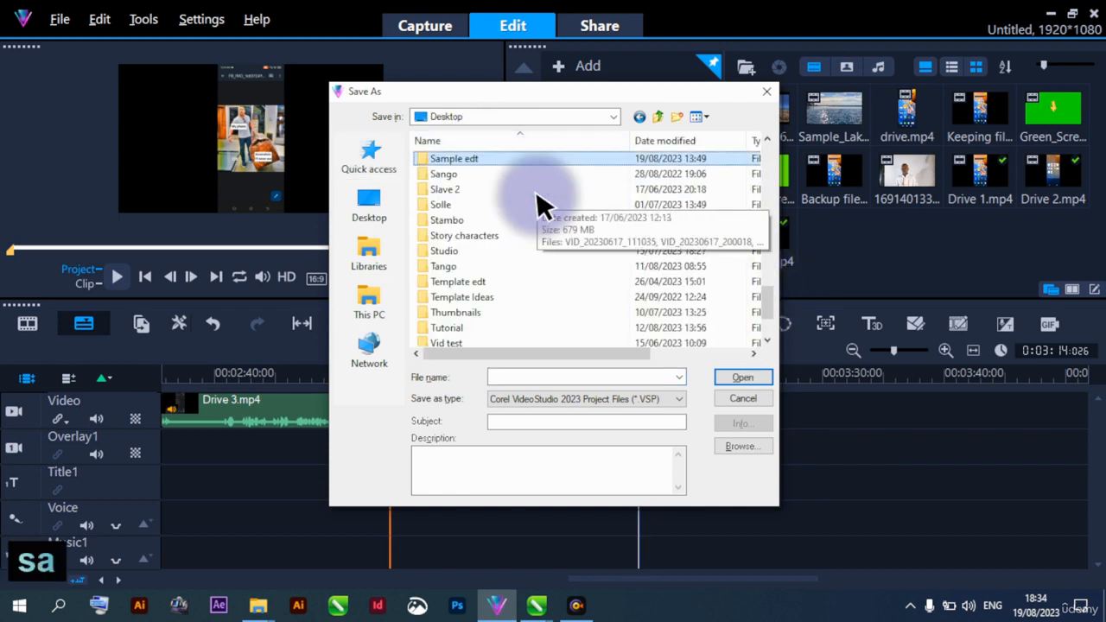
pyautogui.doubleClick(507, 158)
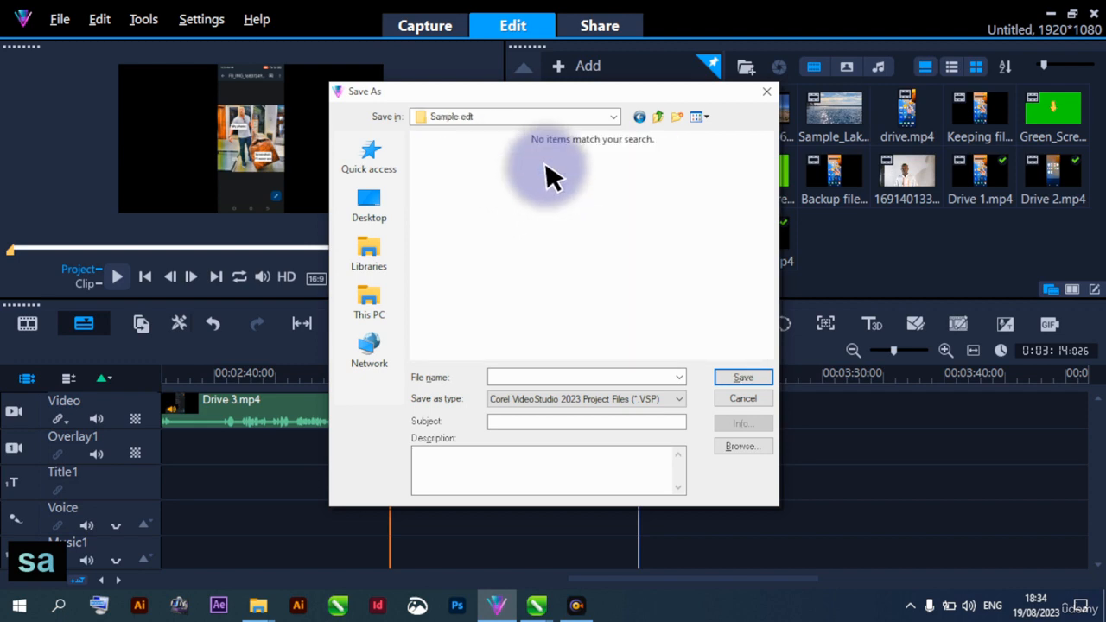
# Name the project file Progress 1 and save it as a Corel VideoStudio 2023 project
pyautogui.click(582, 380)
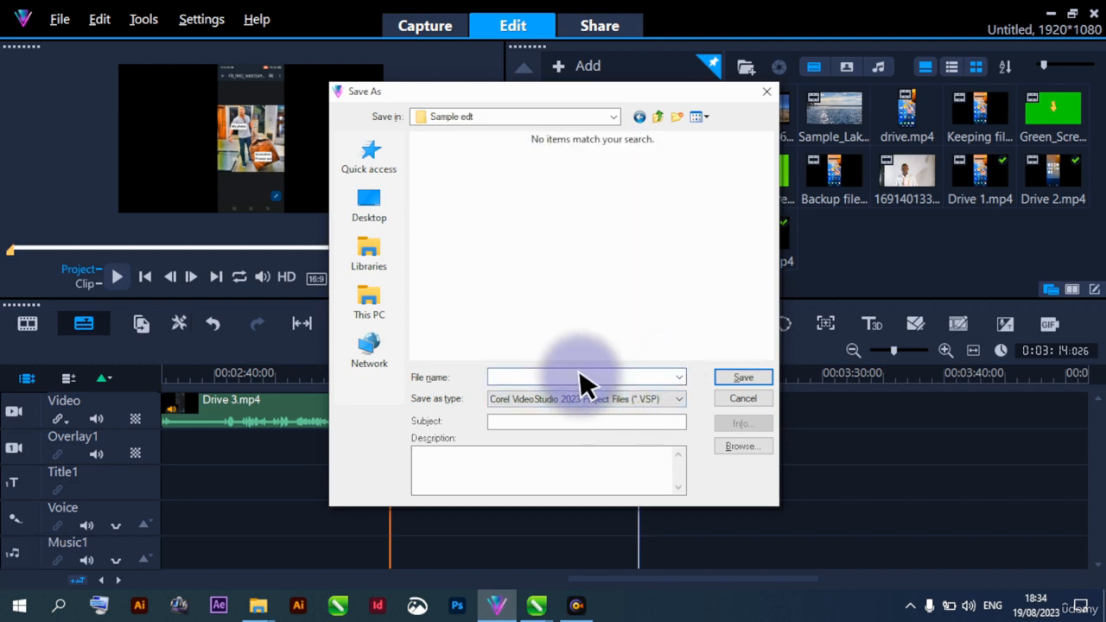
pyautogui.press('capslock')
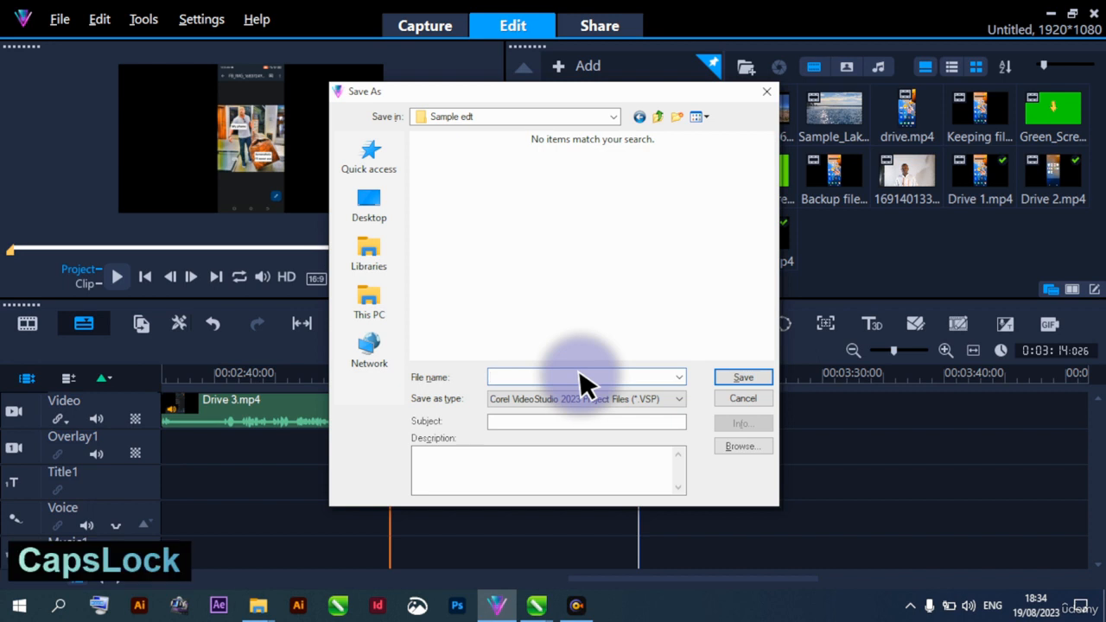
pyautogui.write('P')
pyautogui.press('capslock')
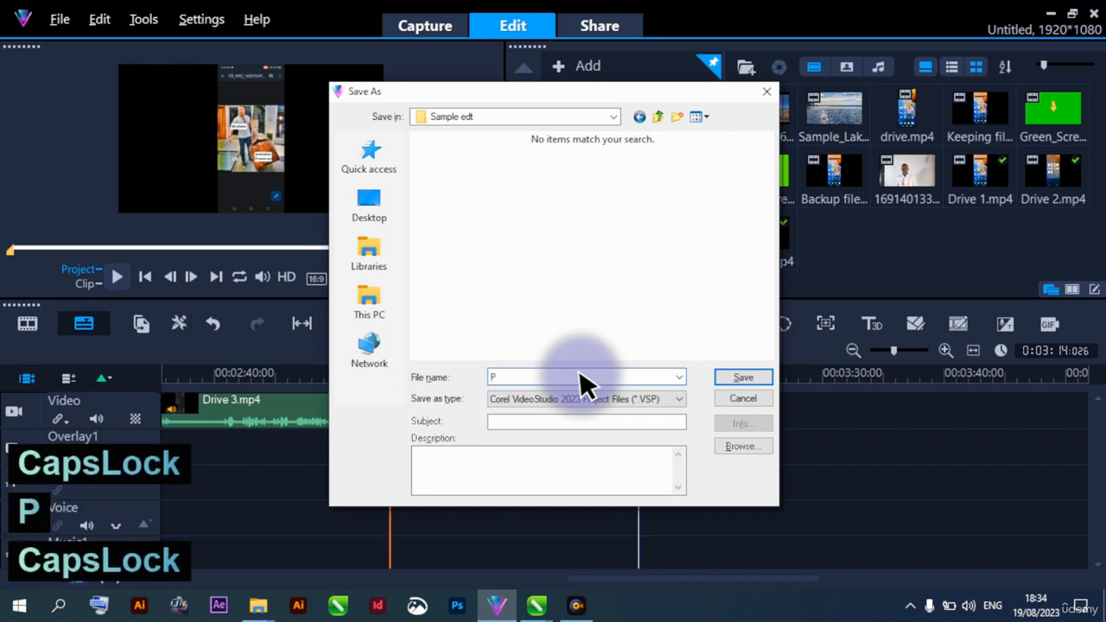
pyautogui.write('rog')
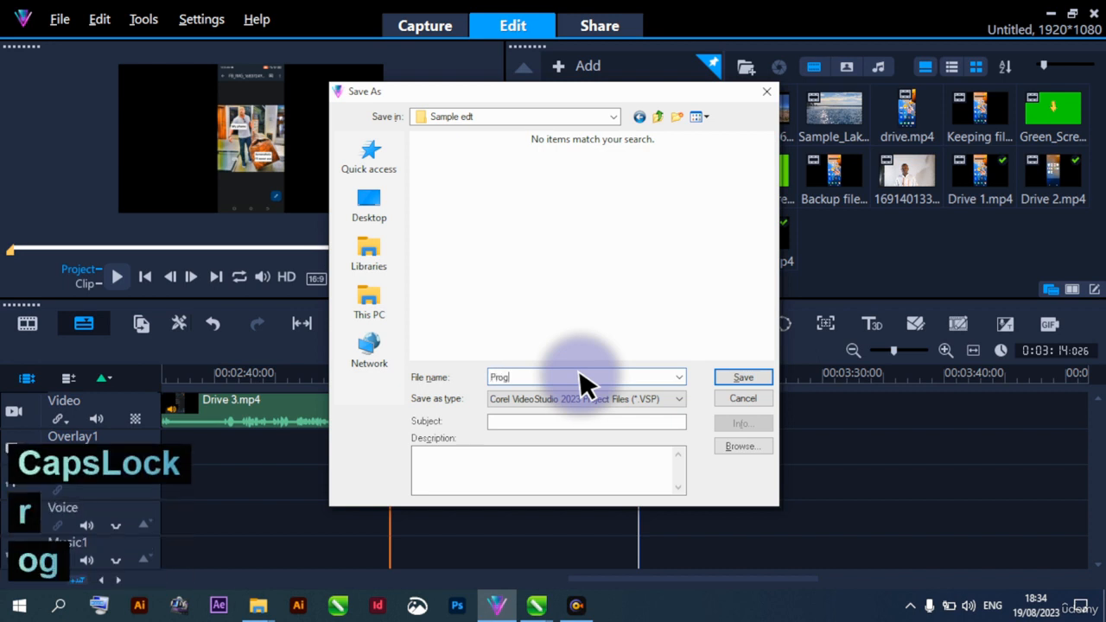
pyautogui.write('ress')
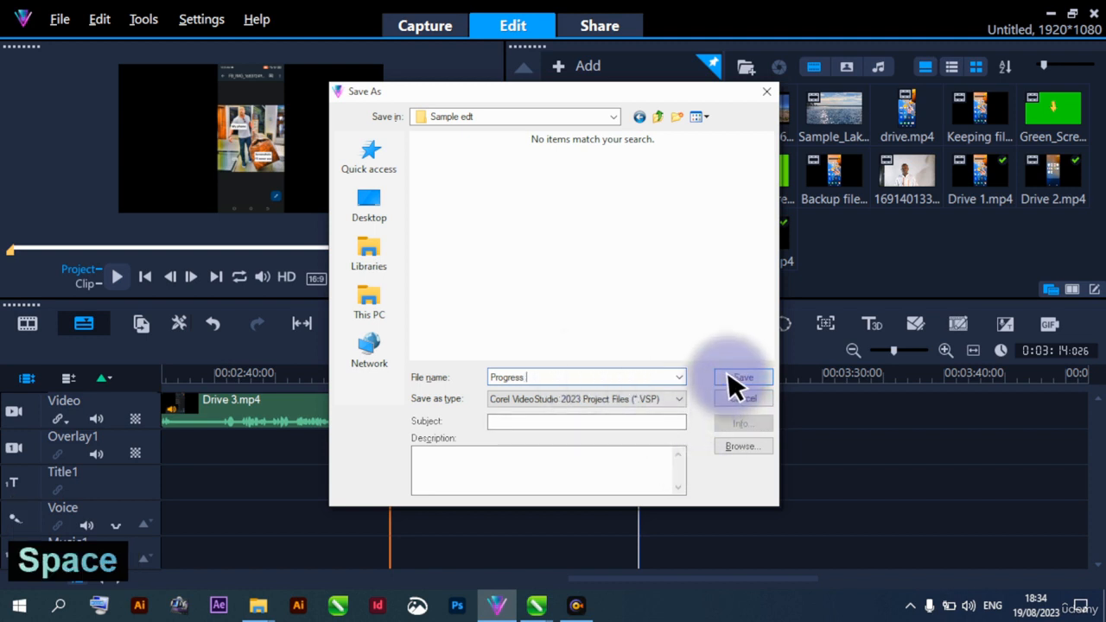
pyautogui.write(' 1')
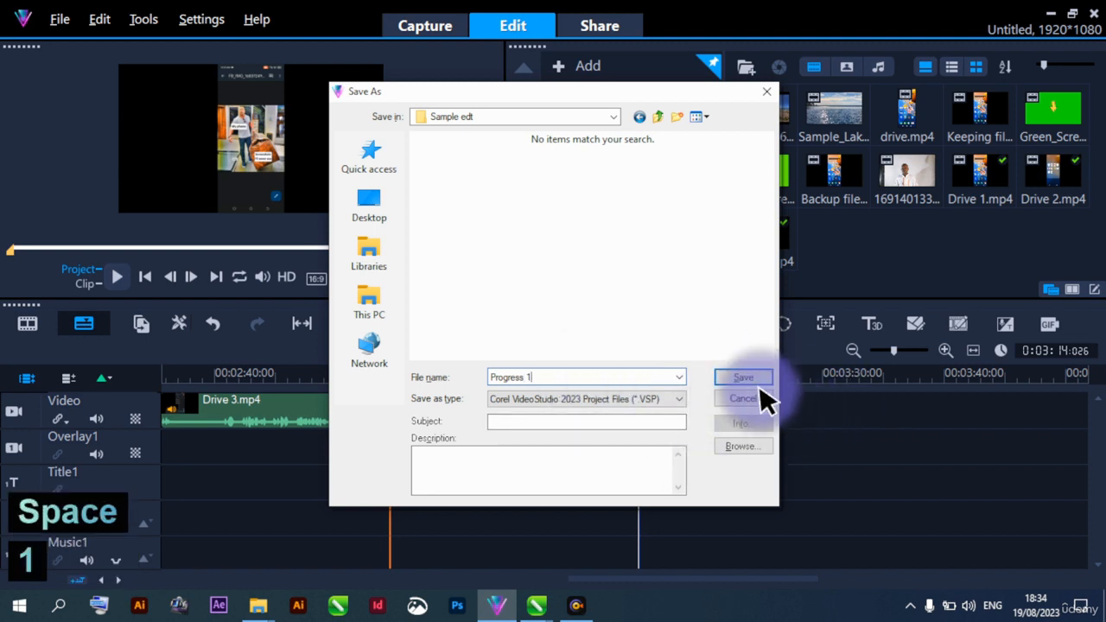
pyautogui.click(741, 377)
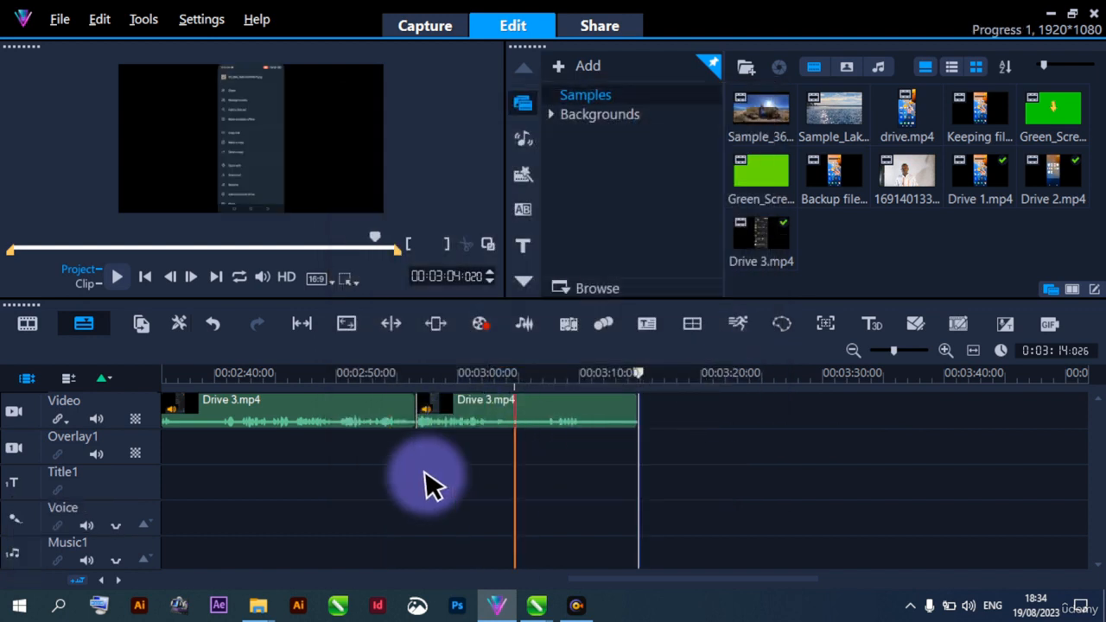
# Switch to File Explorer, check the saved Progress 1 file in the Sample edt folder, and return to VideoStudio
pyautogui.click(448, 451)
pyautogui.moveTo(447, 451); pyautogui.dragTo(399, 490)
pyautogui.moveTo(400, 490)
pyautogui.mouseDown()
pyautogui.moveTo(456, 432)
pyautogui.moveTo(308, 424)
pyautogui.moveTo(381, 472)
pyautogui.moveTo(329, 454)
pyautogui.moveTo(277, 521)
pyautogui.moveTo(259, 588)
pyautogui.moveTo(306, 524)
pyautogui.moveTo(284, 600)
pyautogui.moveTo(259, 605)
pyautogui.moveTo(311, 566)
pyautogui.mouseUp()
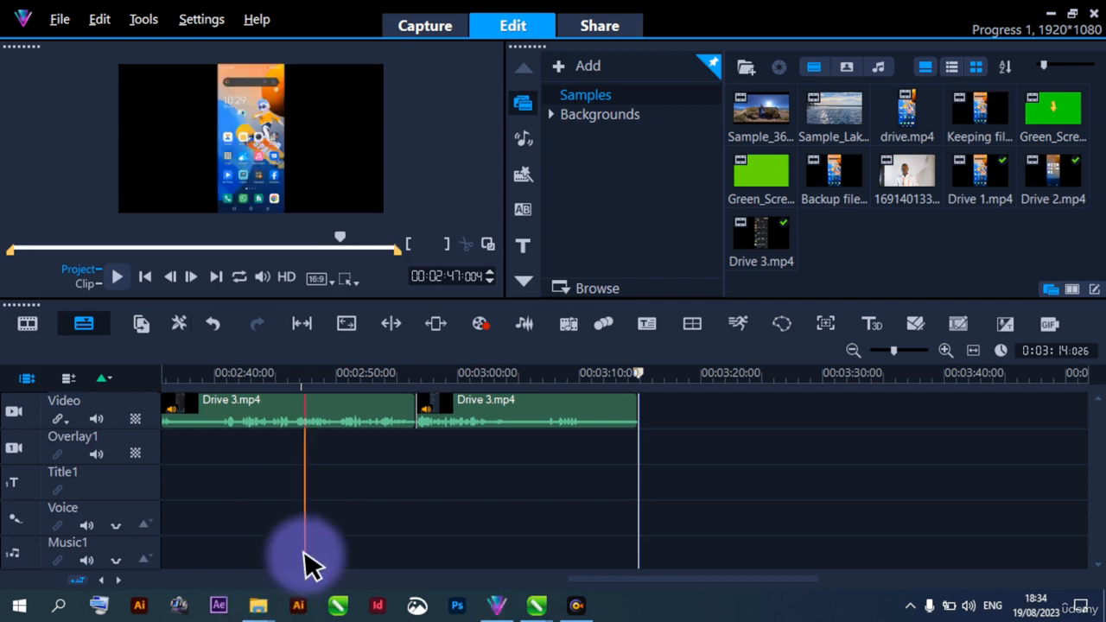
pyautogui.click(260, 538)
pyautogui.click(684, 234)
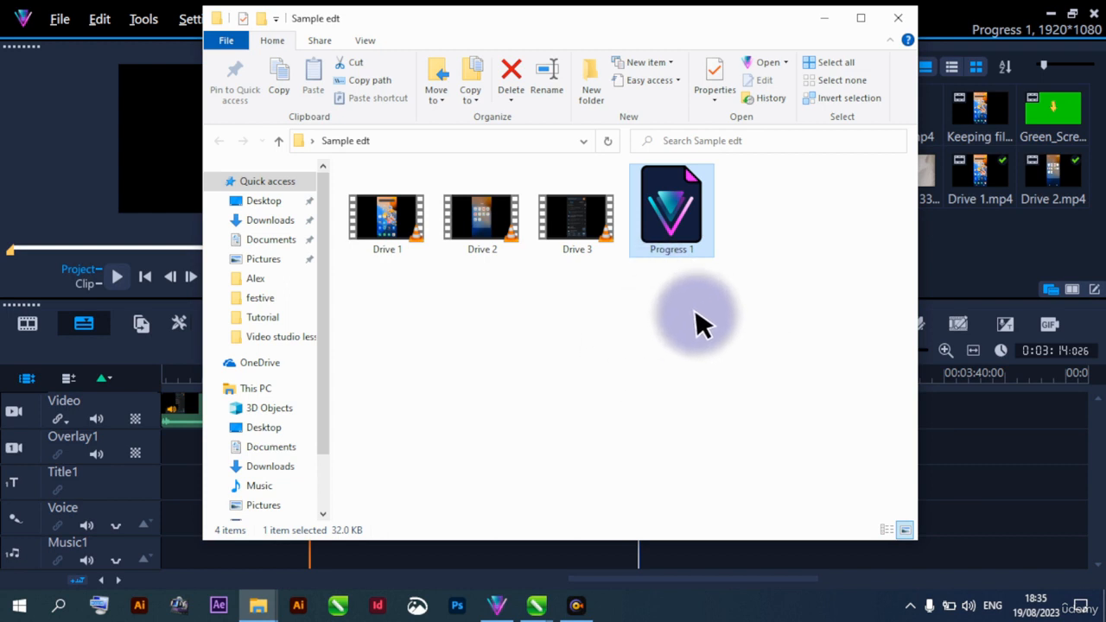
pyautogui.click(824, 18)
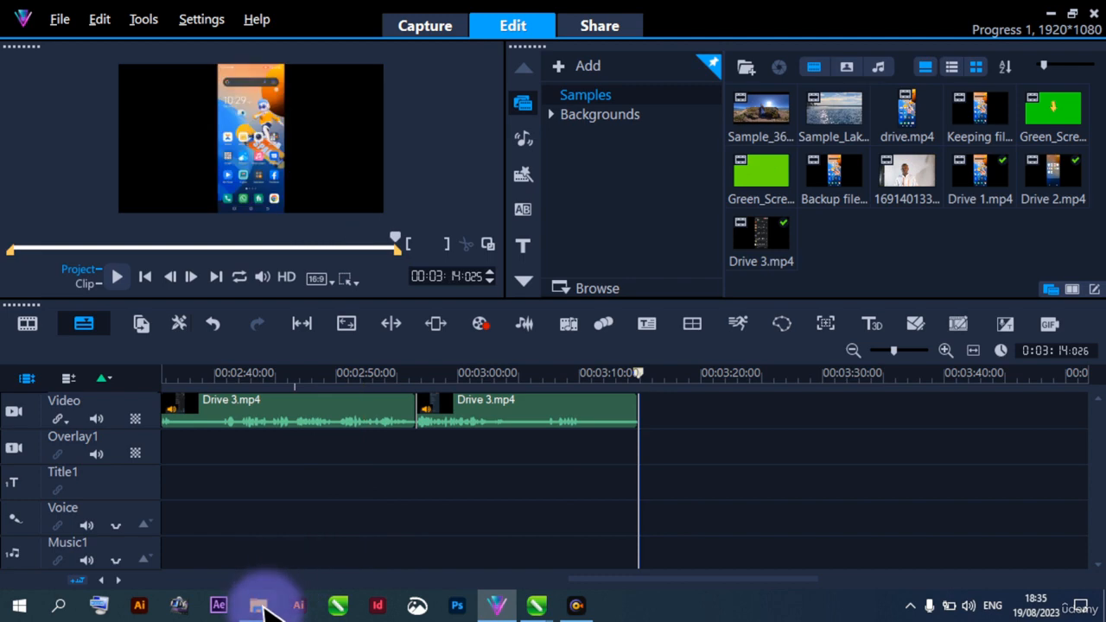
# Bring up the Sample edt folder in File Explorer, inspect the Progress 1 file's details, and go back to VideoStudio
pyautogui.moveTo(263, 603)
pyautogui.click(284, 548)
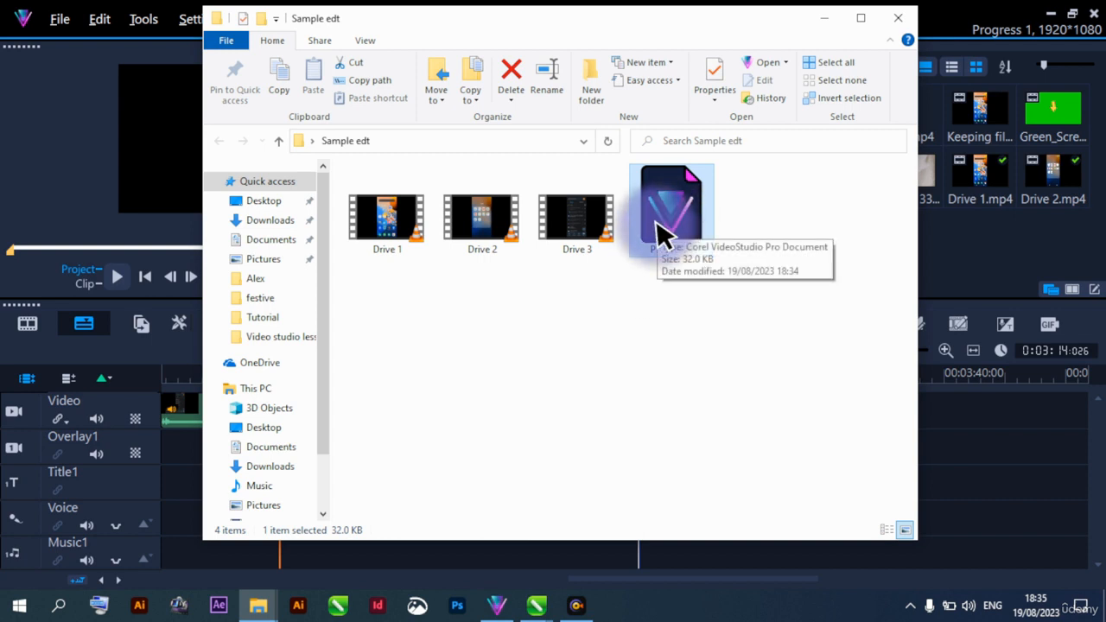
pyautogui.click(59, 17)
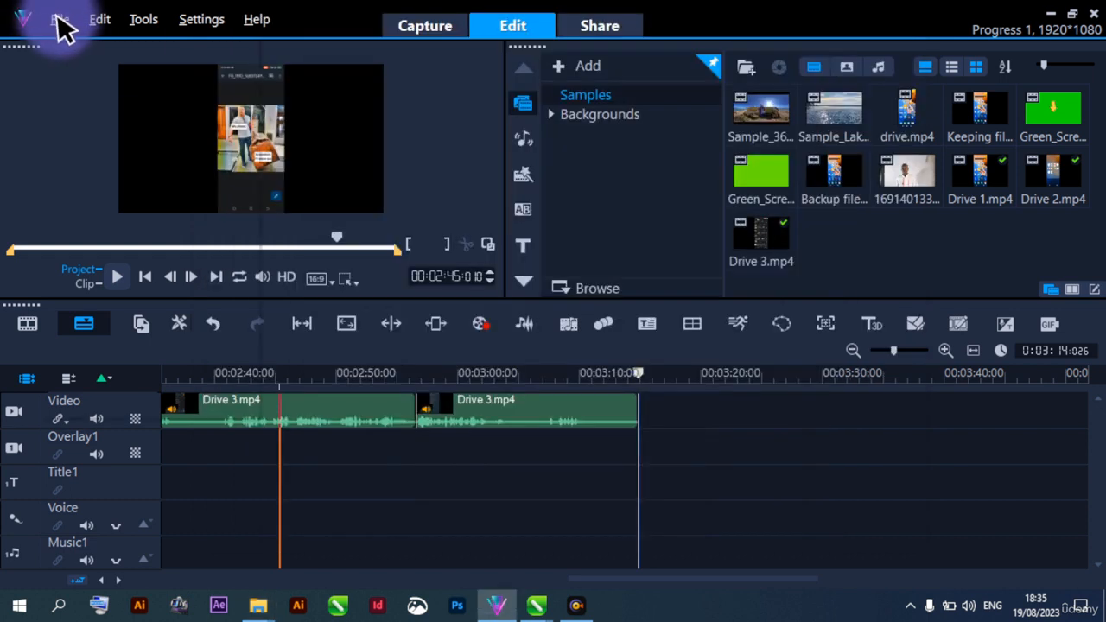
# Look up Progress 1 in the Sample edt folder through the Open Project dialog and cancel without opening it
pyautogui.click(59, 19)
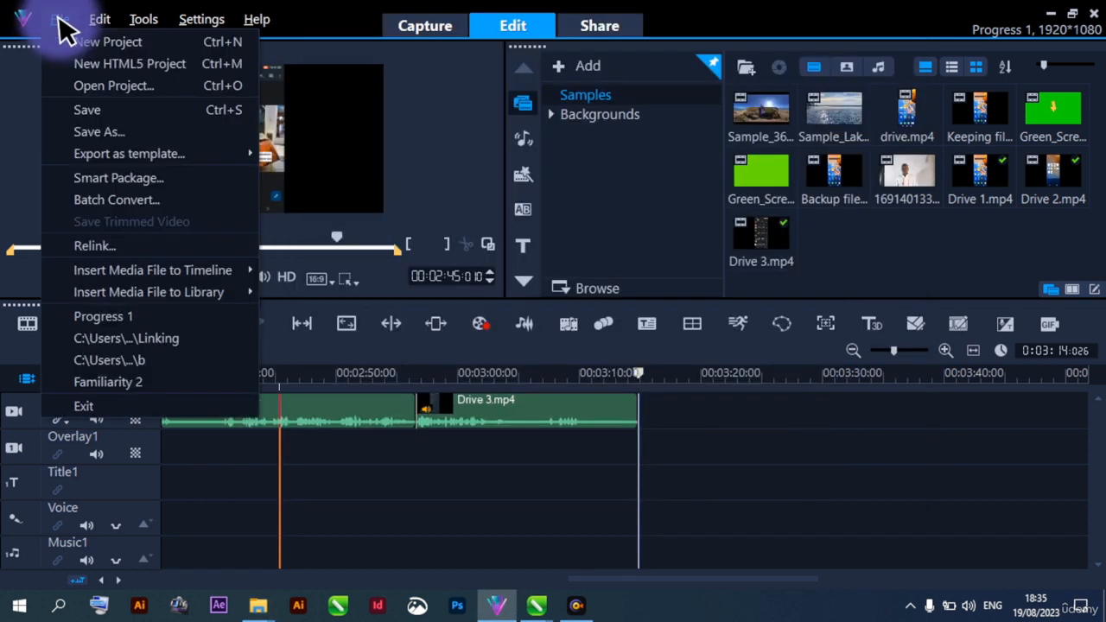
pyautogui.click(115, 84)
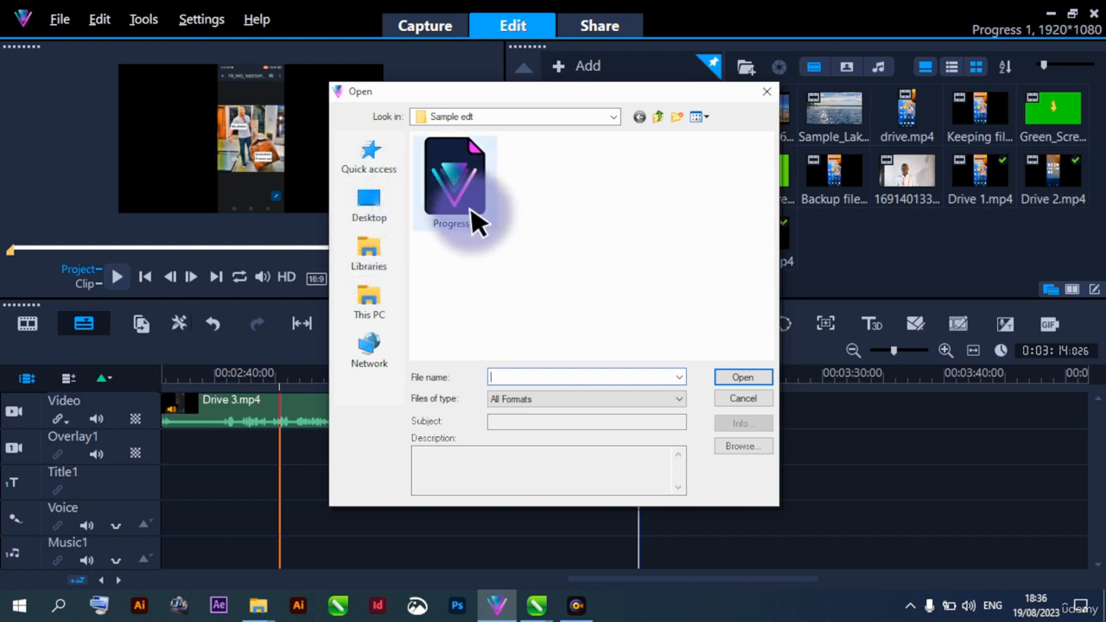
pyautogui.moveTo(407, 102); pyautogui.dragTo(519, 109)
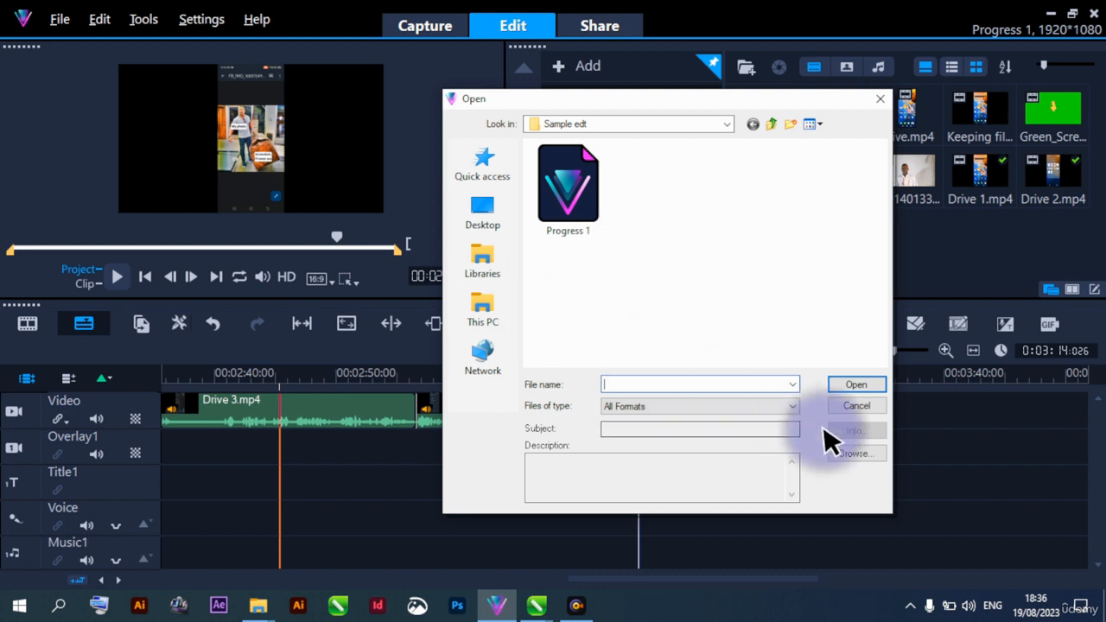
pyautogui.click(855, 406)
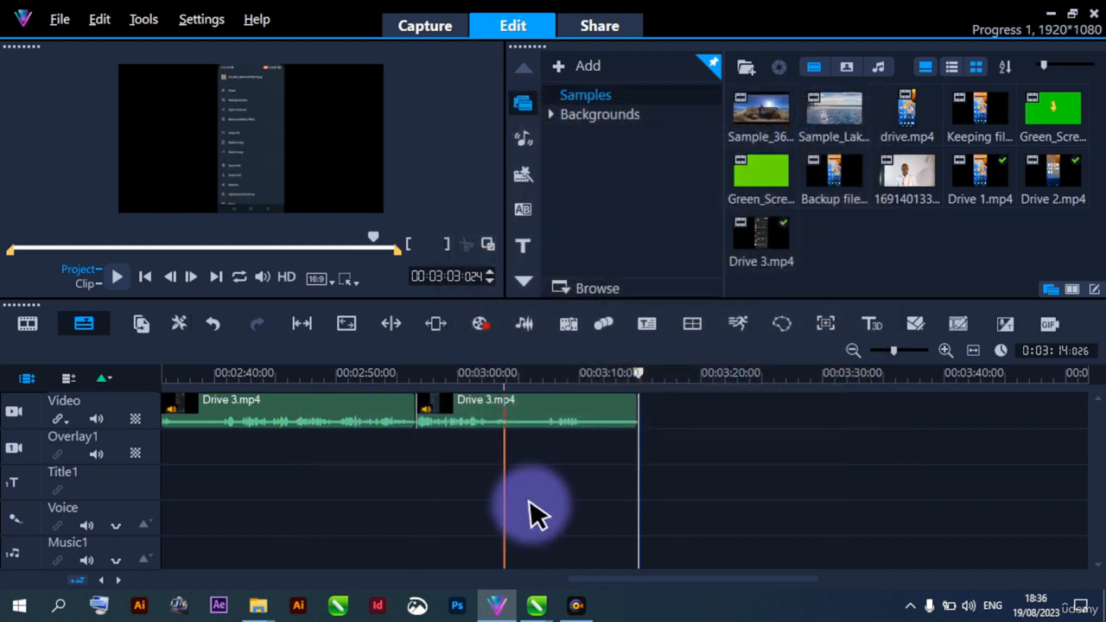
# Return the project playhead to 00:00:00:000 at the start of the first Drive 1.mp4 clip
pyautogui.moveTo(627, 587); pyautogui.dragTo(672, 588)
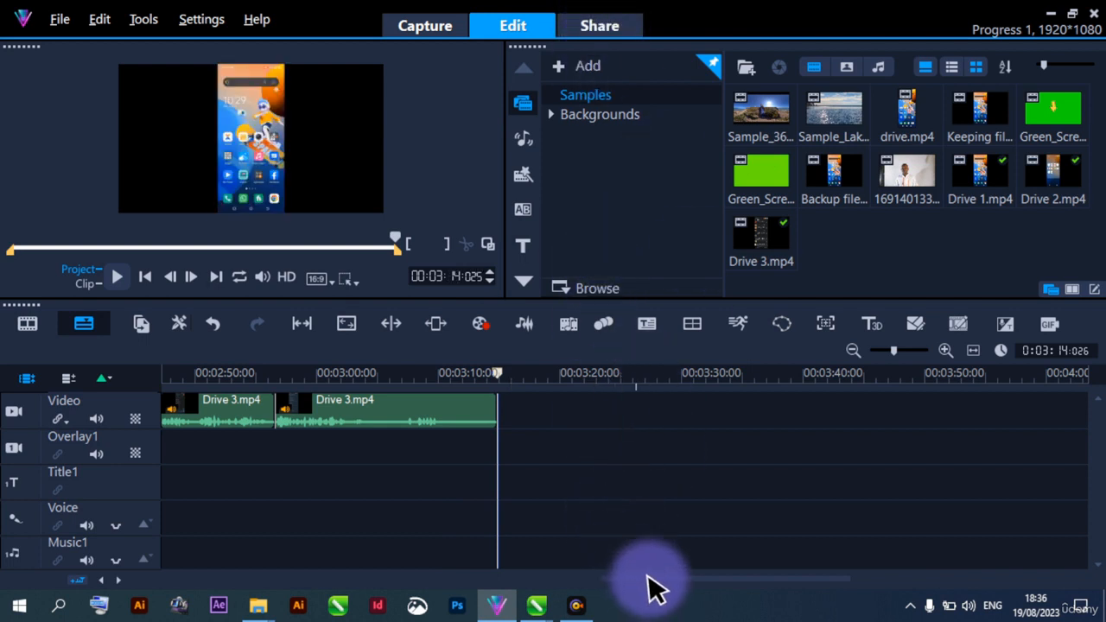
pyautogui.moveTo(648, 588); pyautogui.dragTo(580, 575)
pyautogui.moveTo(204, 375); pyautogui.dragTo(202, 412)
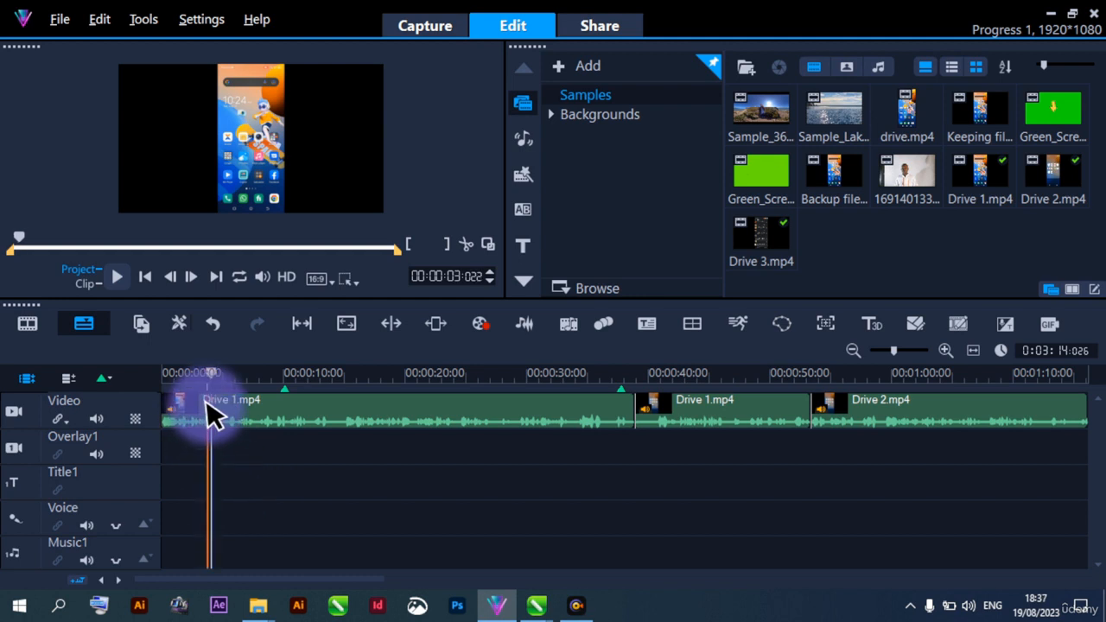
pyautogui.moveTo(208, 402); pyautogui.dragTo(153, 380)
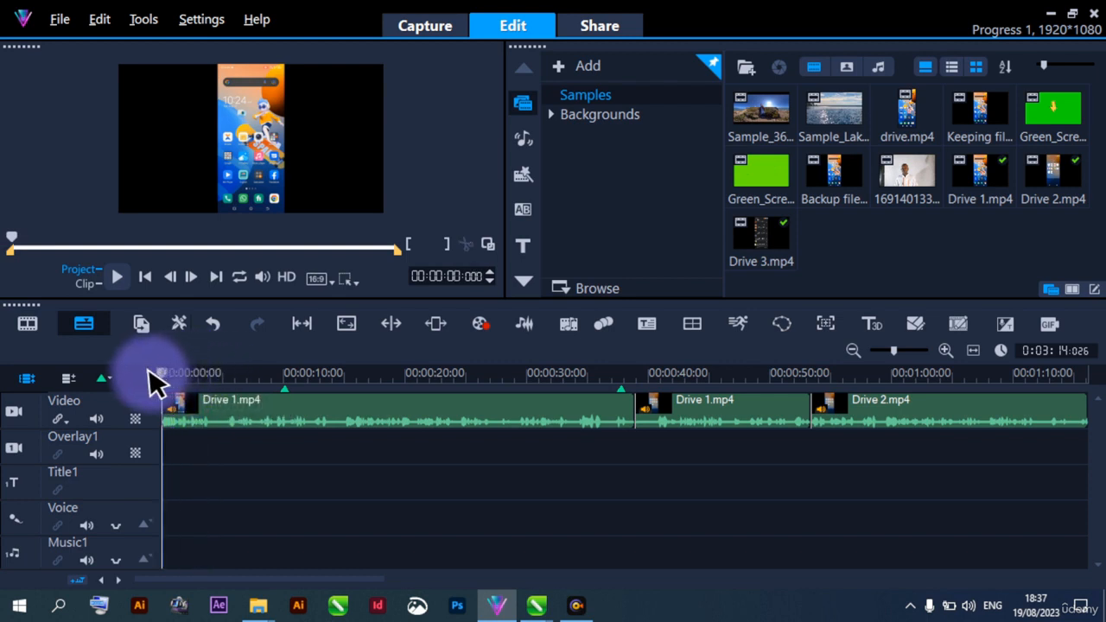
# Preview the green-screen arrow clip and the plain green-screen clip from the library, scrubbing the latter to 00:00:02:000
pyautogui.click(1050, 114)
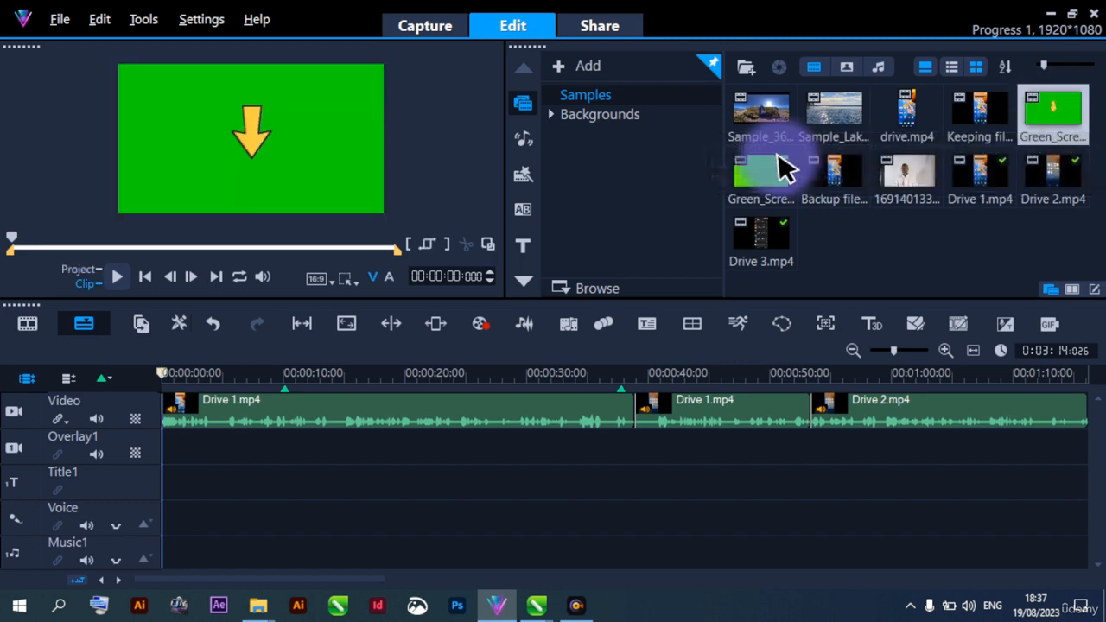
pyautogui.click(757, 177)
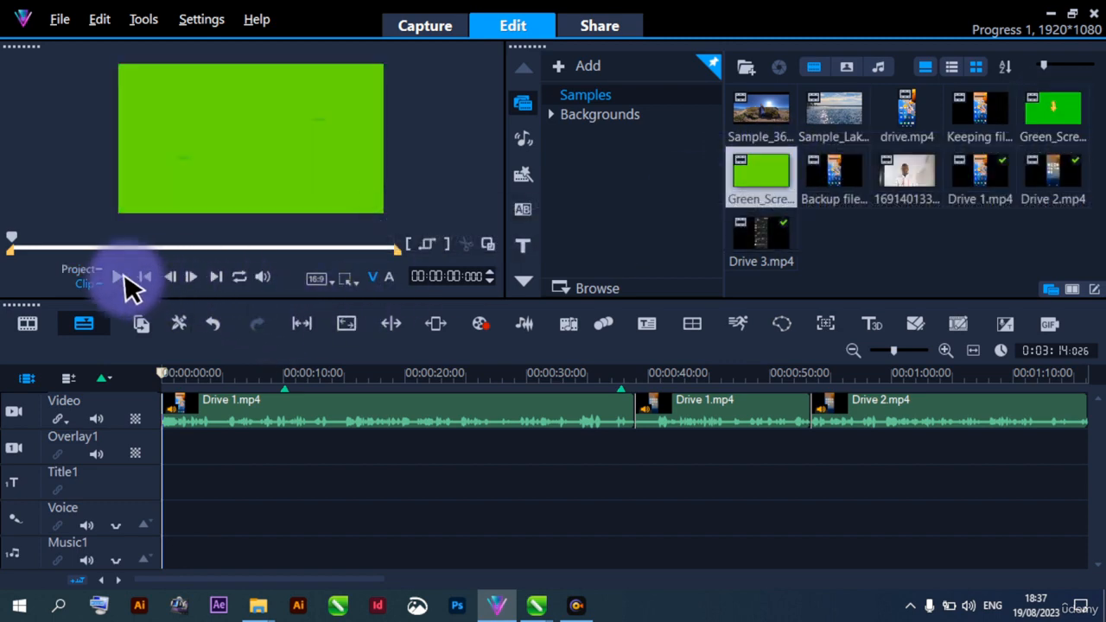
pyautogui.moveTo(12, 236); pyautogui.dragTo(186, 238)
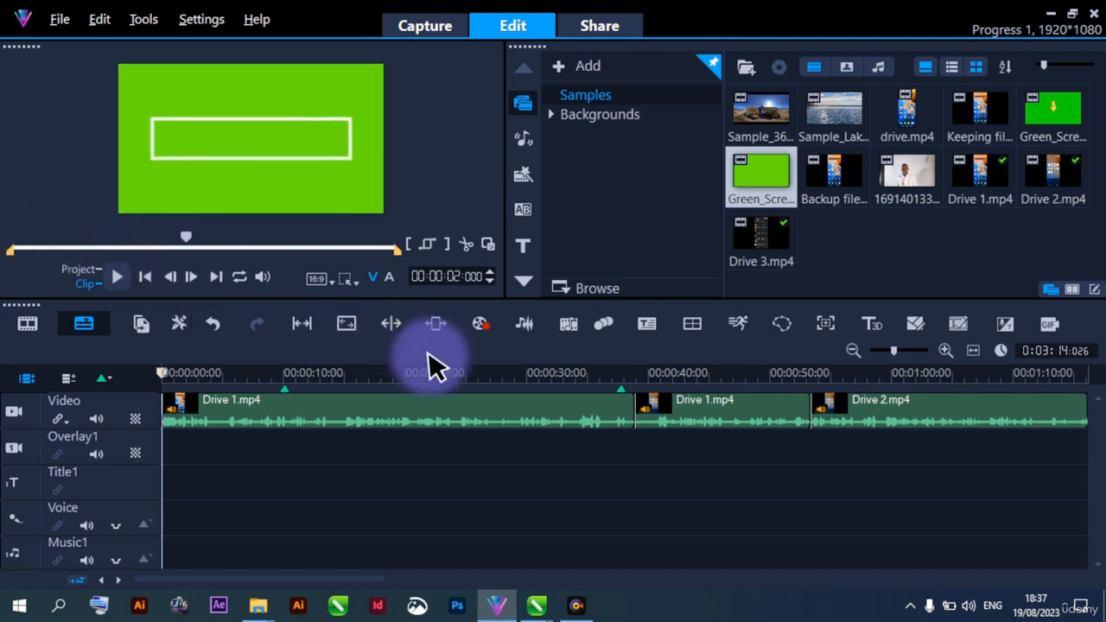